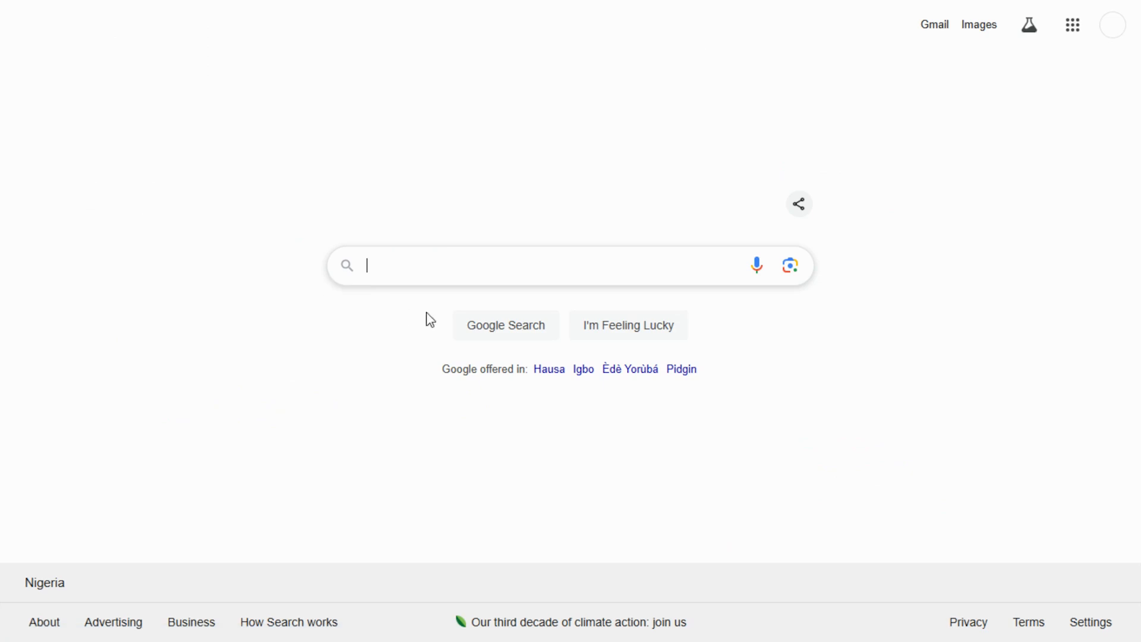
- Type 'vmware wor' into the Google homepage search box, retrying from the homepage until suggestions appear
click(427, 270)
text(vmware)
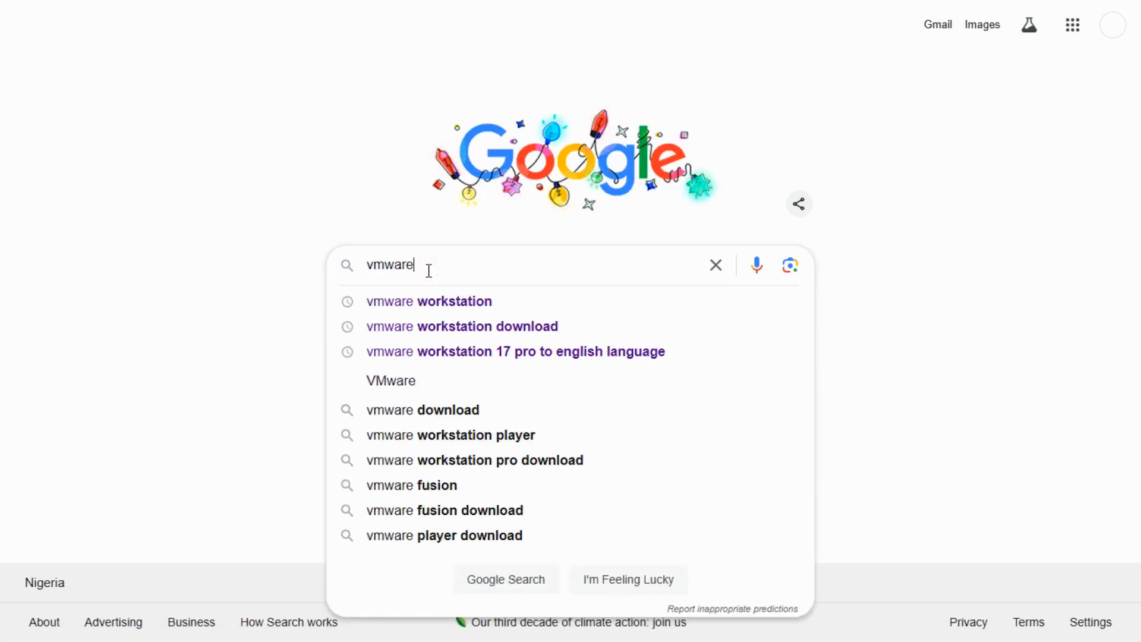
text( wor)
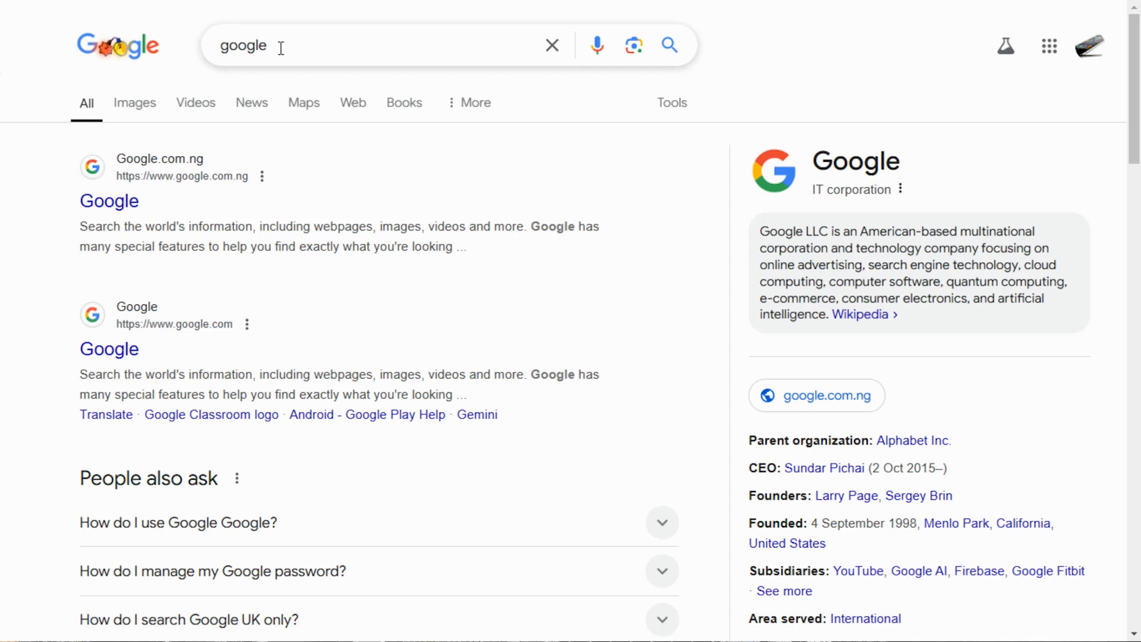
click(113, 202)
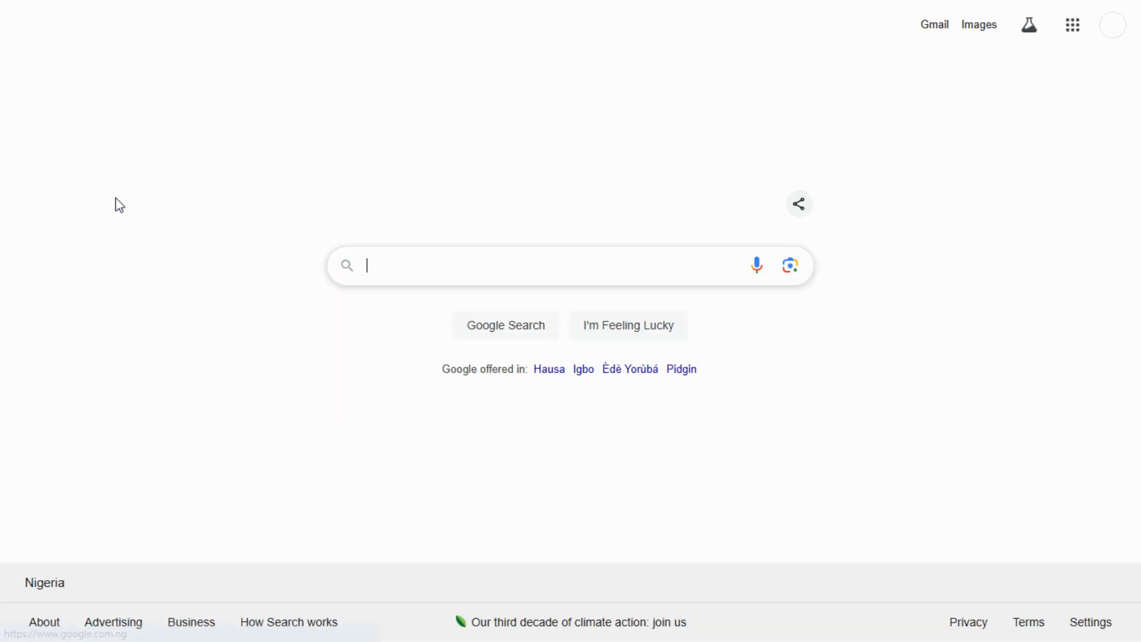
click(428, 271)
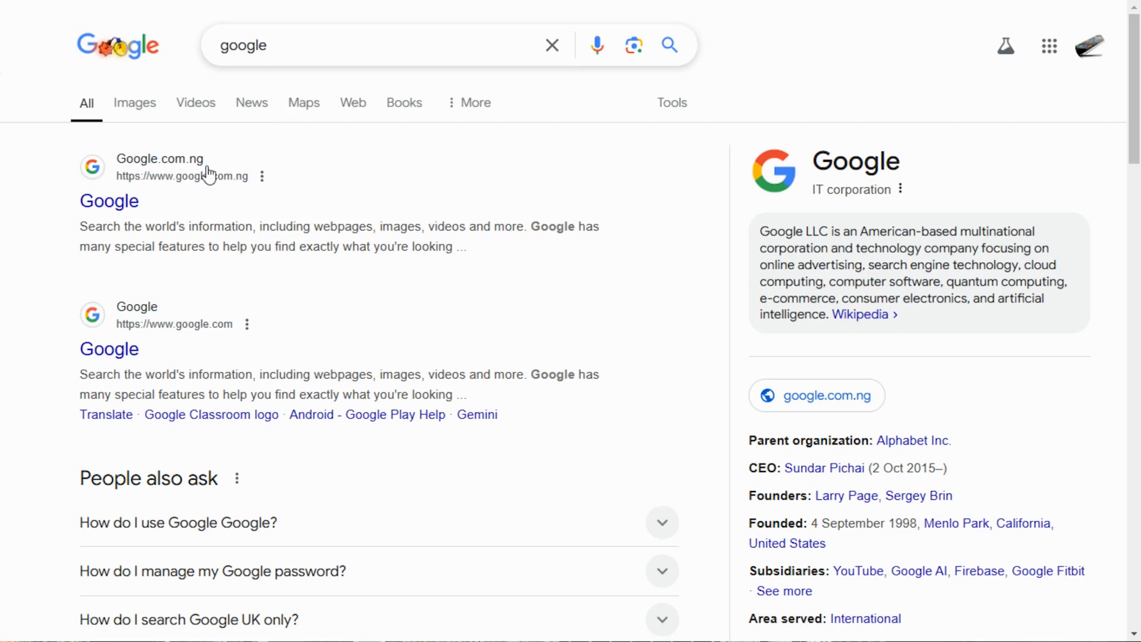
click(113, 201)
click(428, 268)
text(vmware)
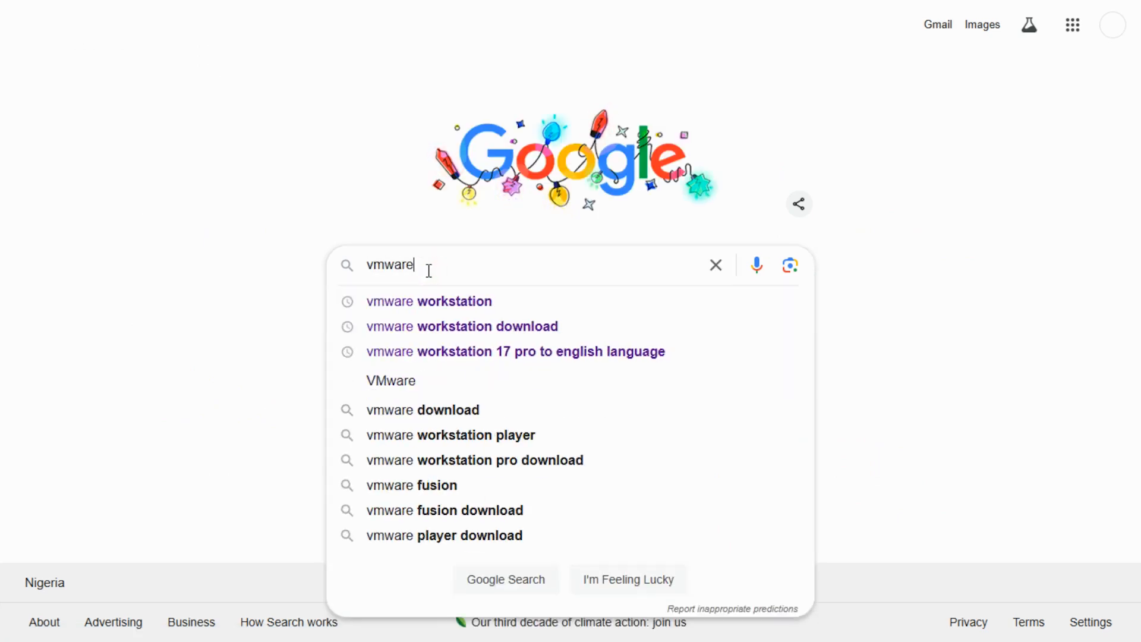
text( wor)
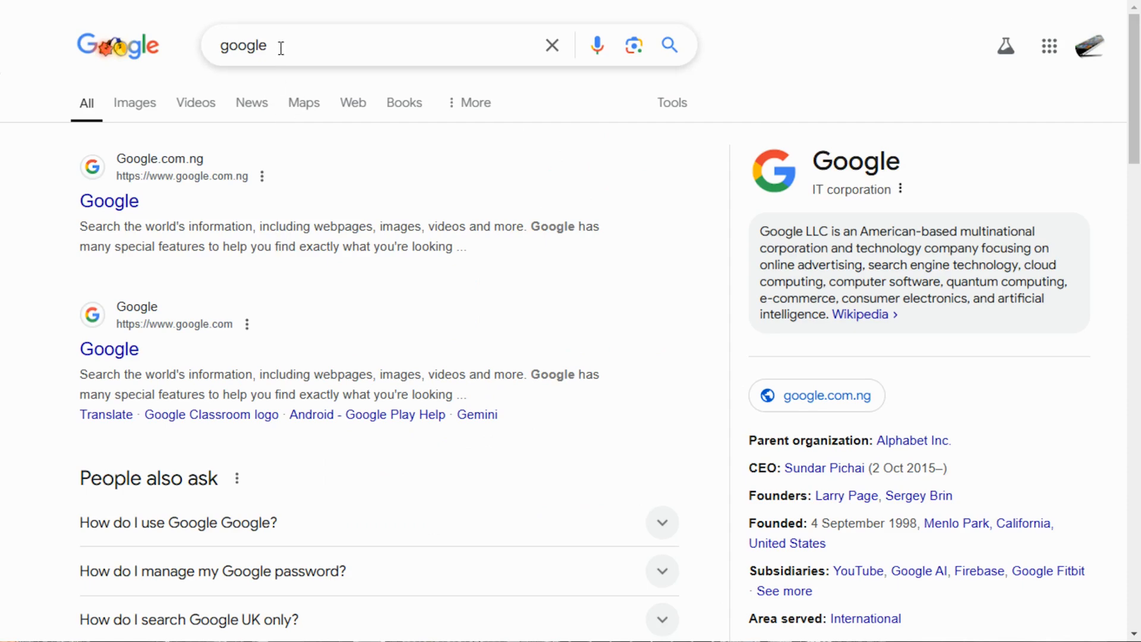
click(117, 201)
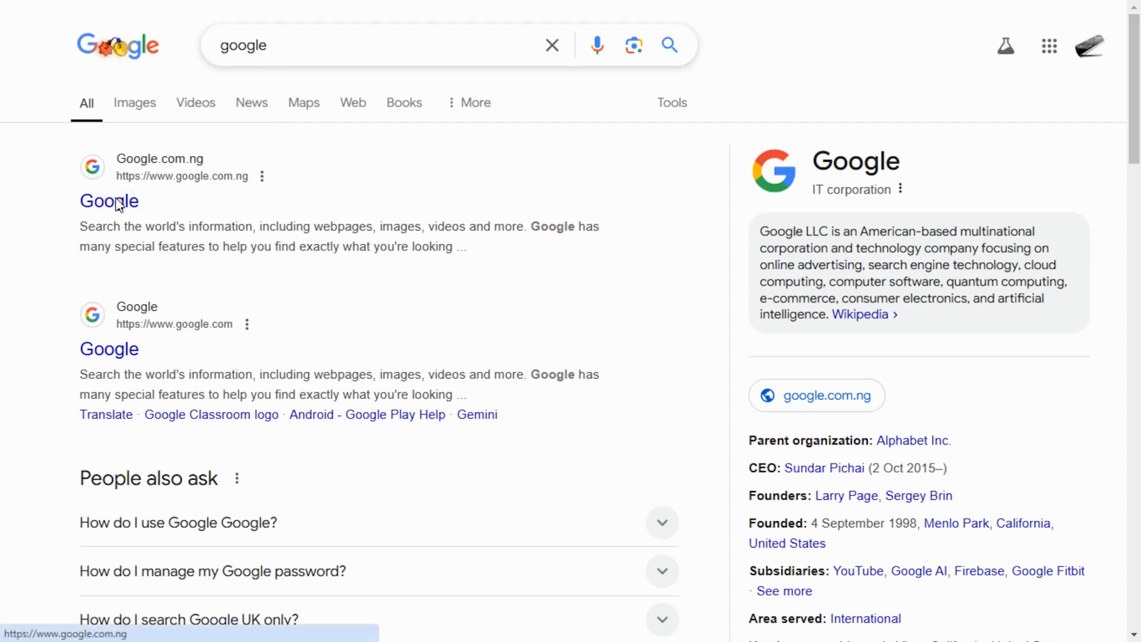
click(429, 273)
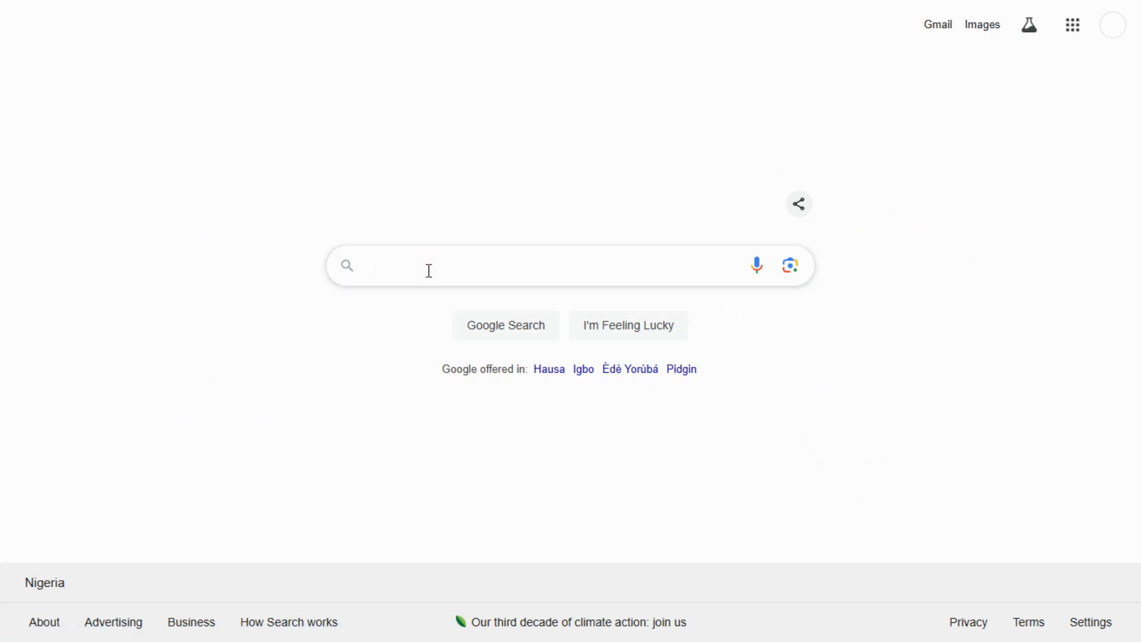
text(vmwa)
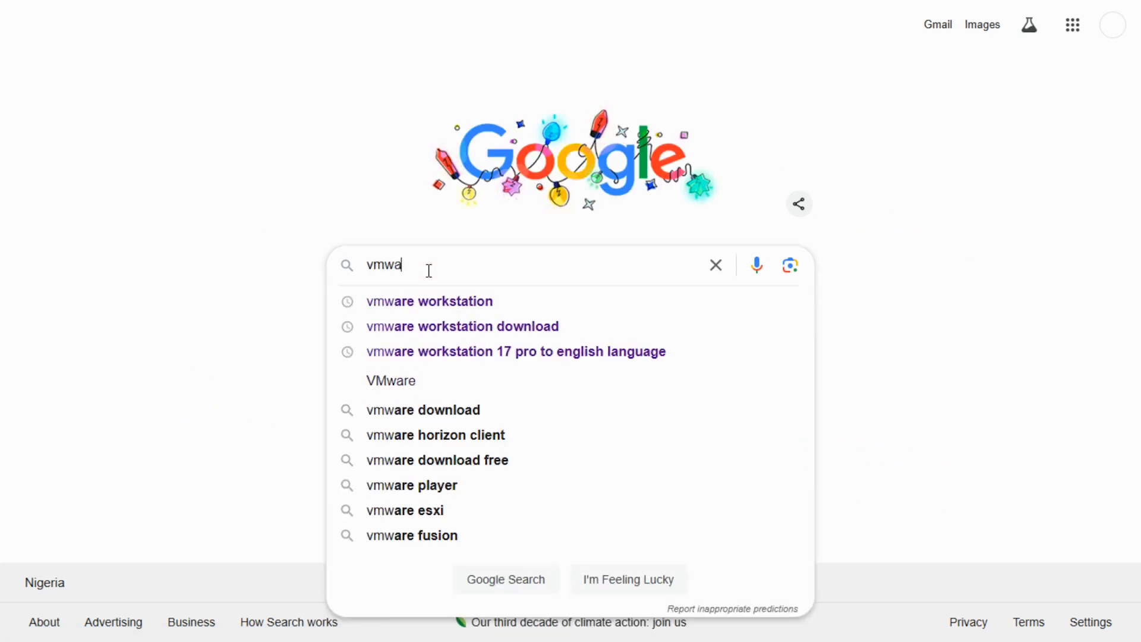
text(re wor)
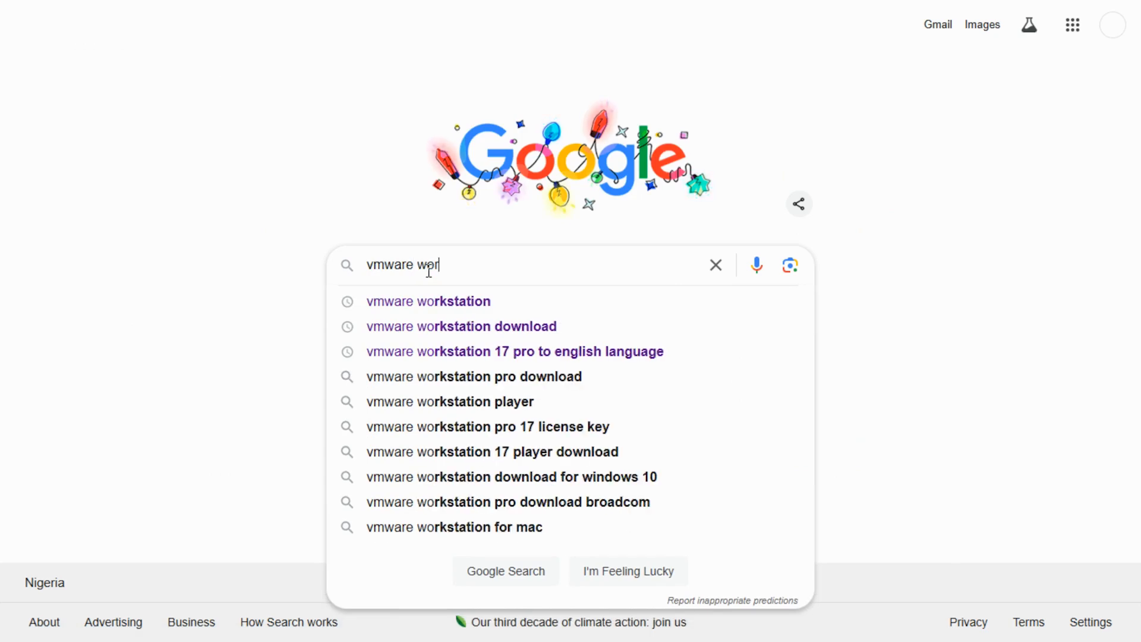
- Search 'vmware workstation', open Desktop Hypervisor Solutions and follow the Fusion or Workstation download link
click(461, 300)
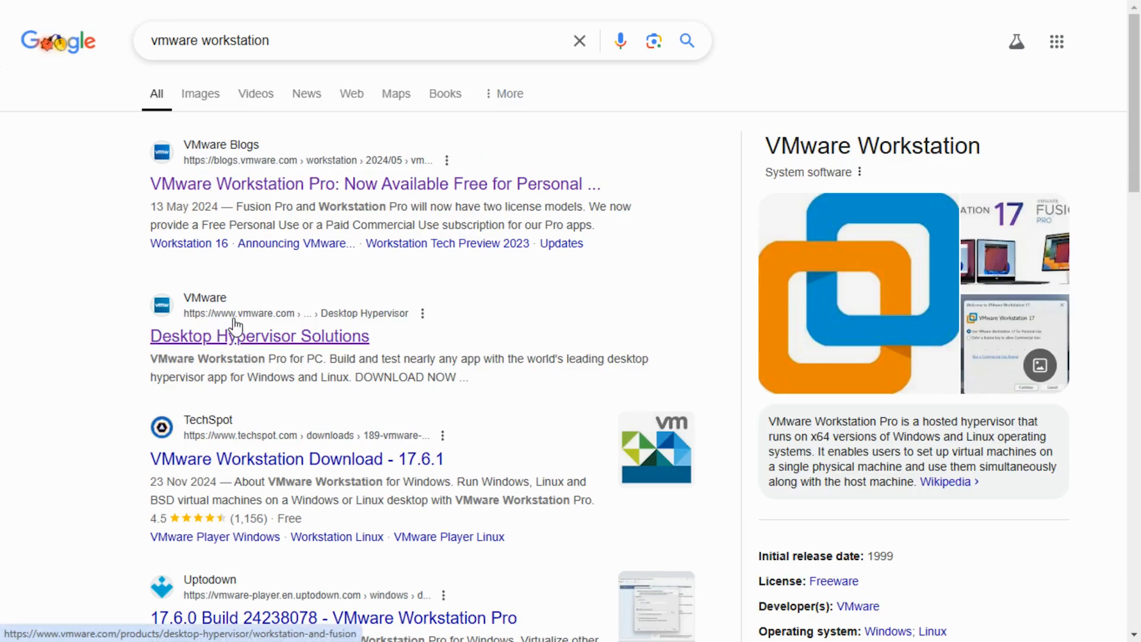
click(242, 334)
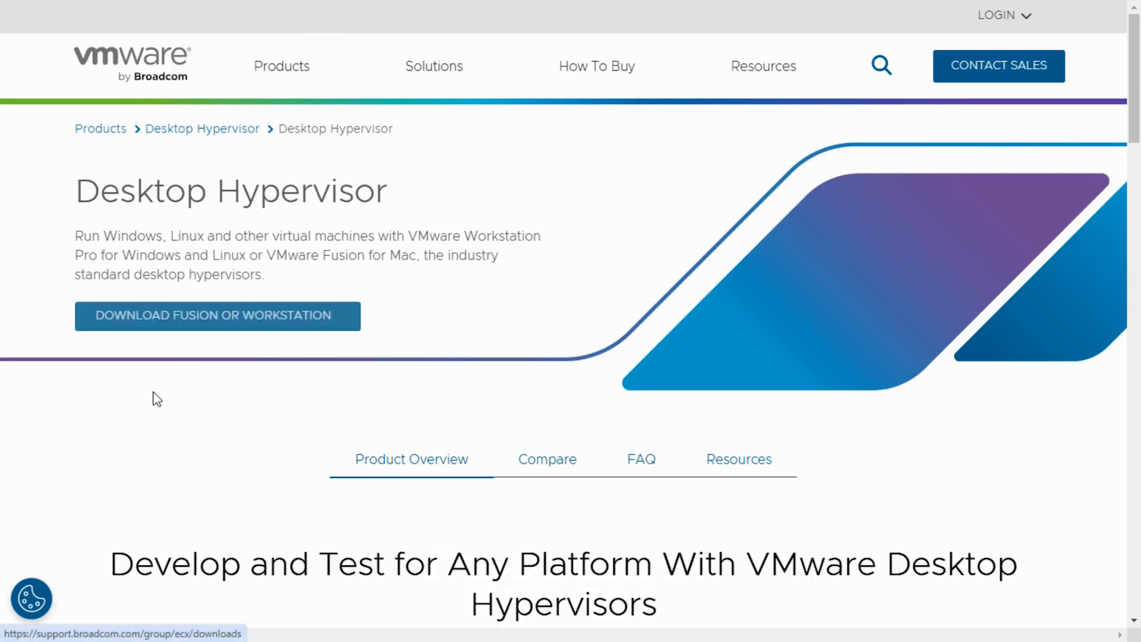
click(234, 315)
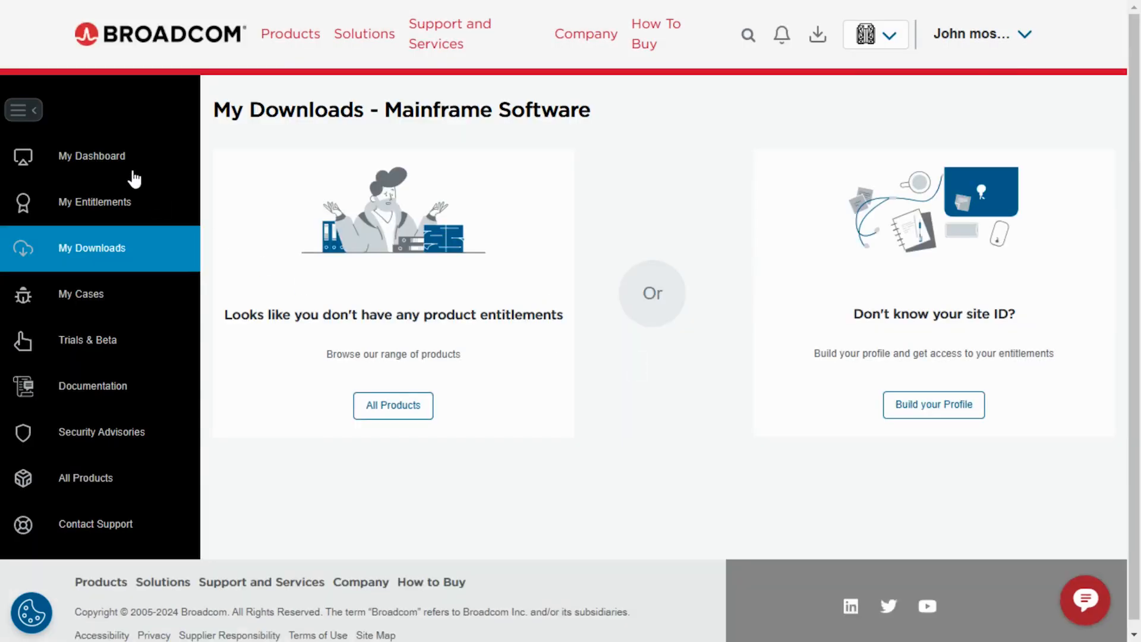
- Search the support portal dashboard for 'vmware worksta' and open the VMware Workstation Pro product page
click(113, 155)
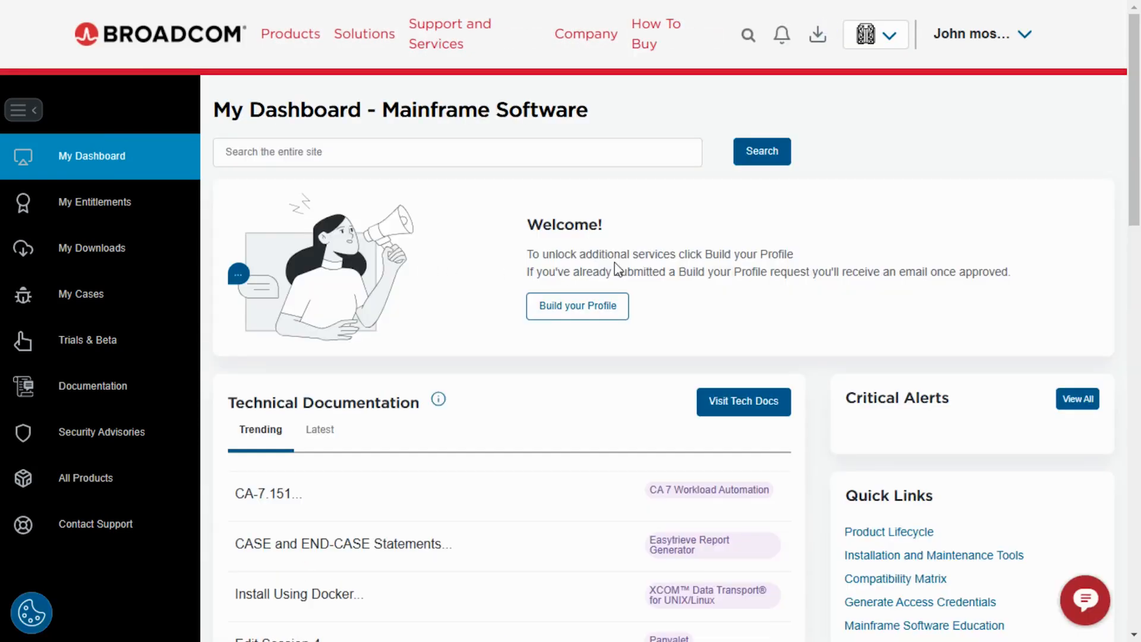
click(213, 146)
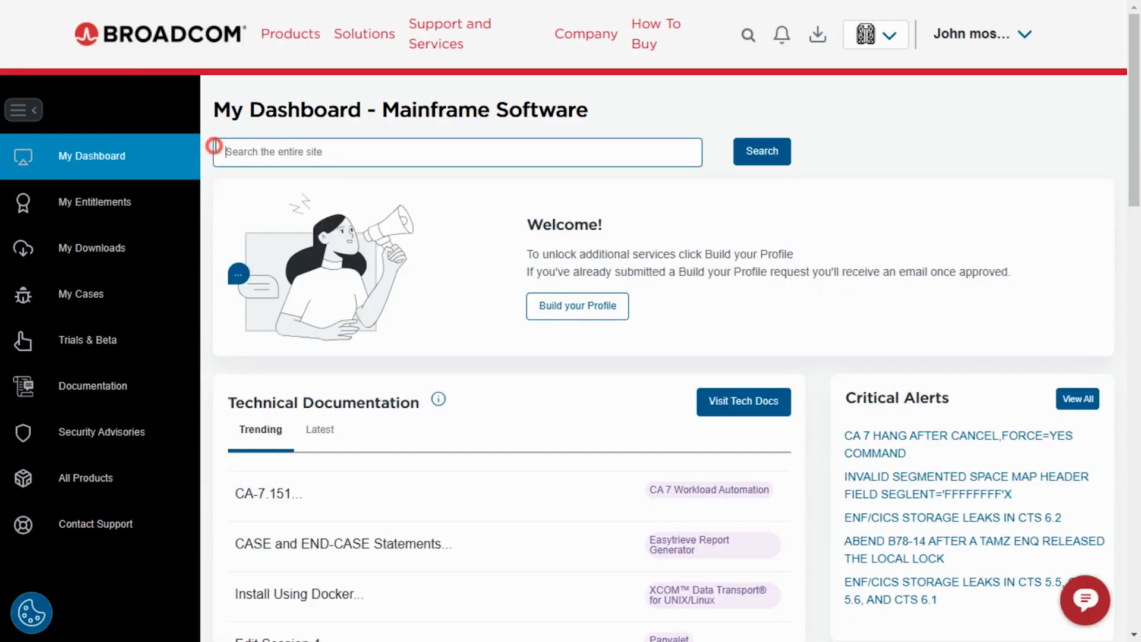
text(v)
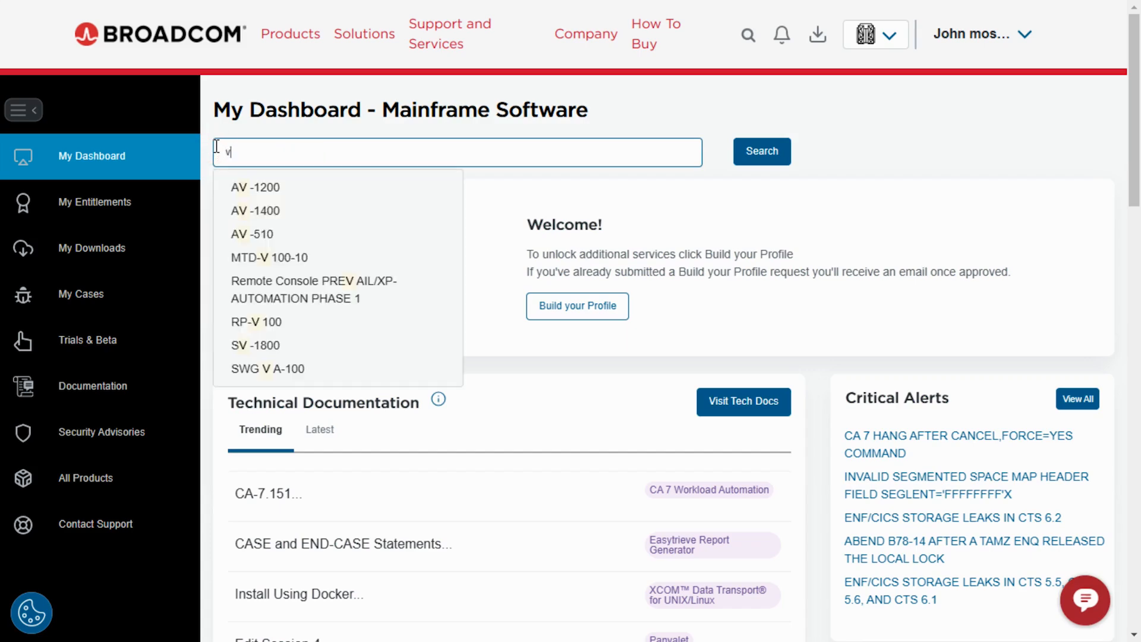
text(mware)
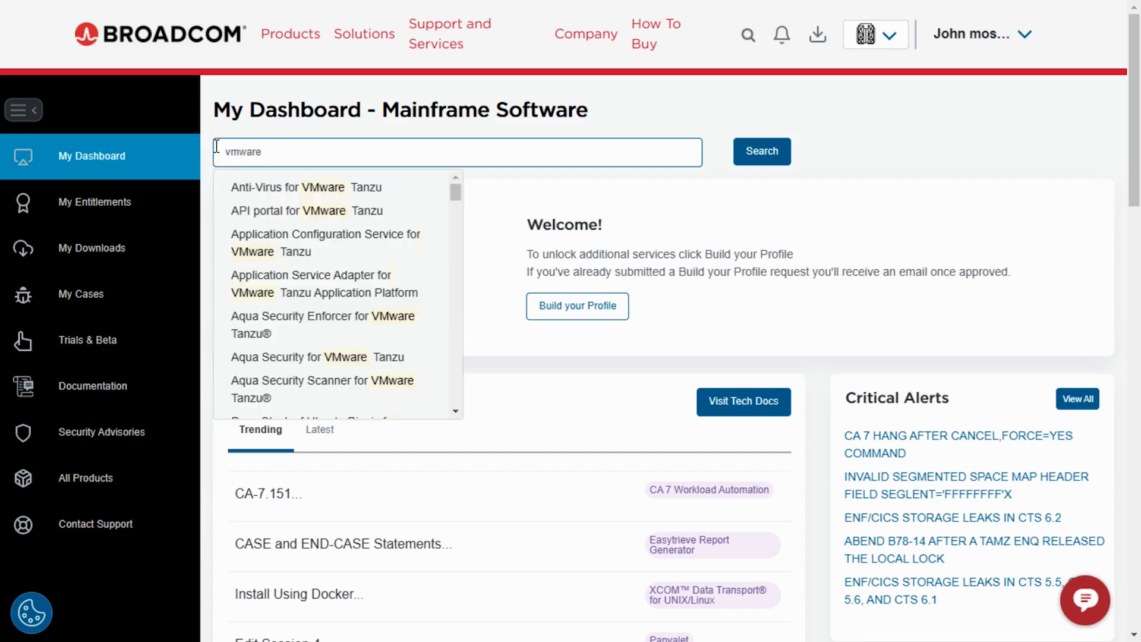
text( wor)
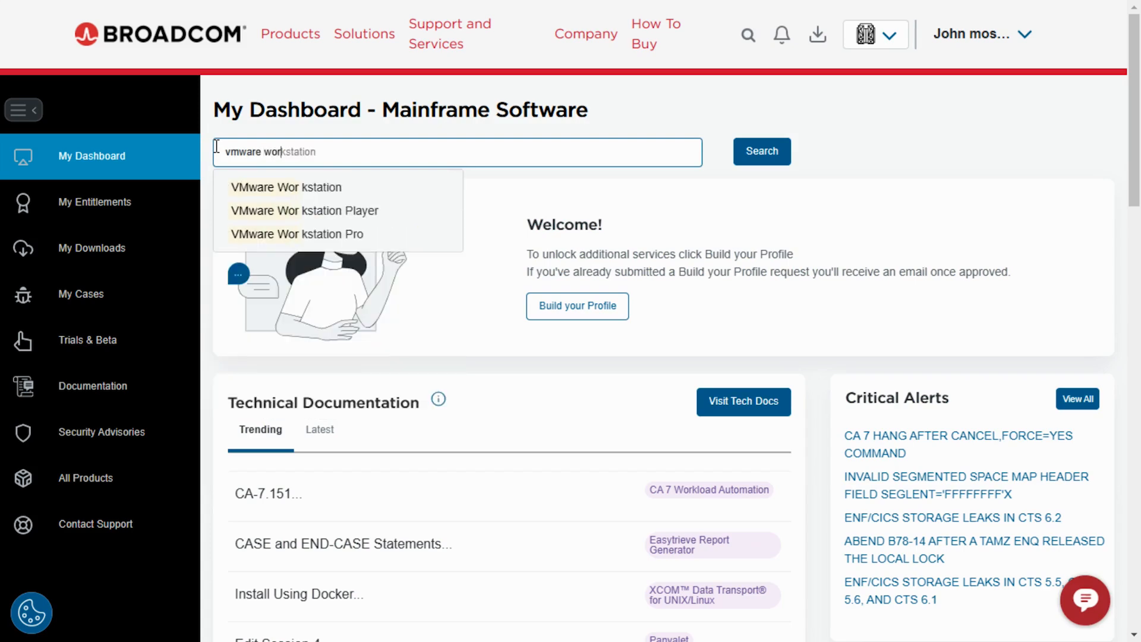
text(kstat)
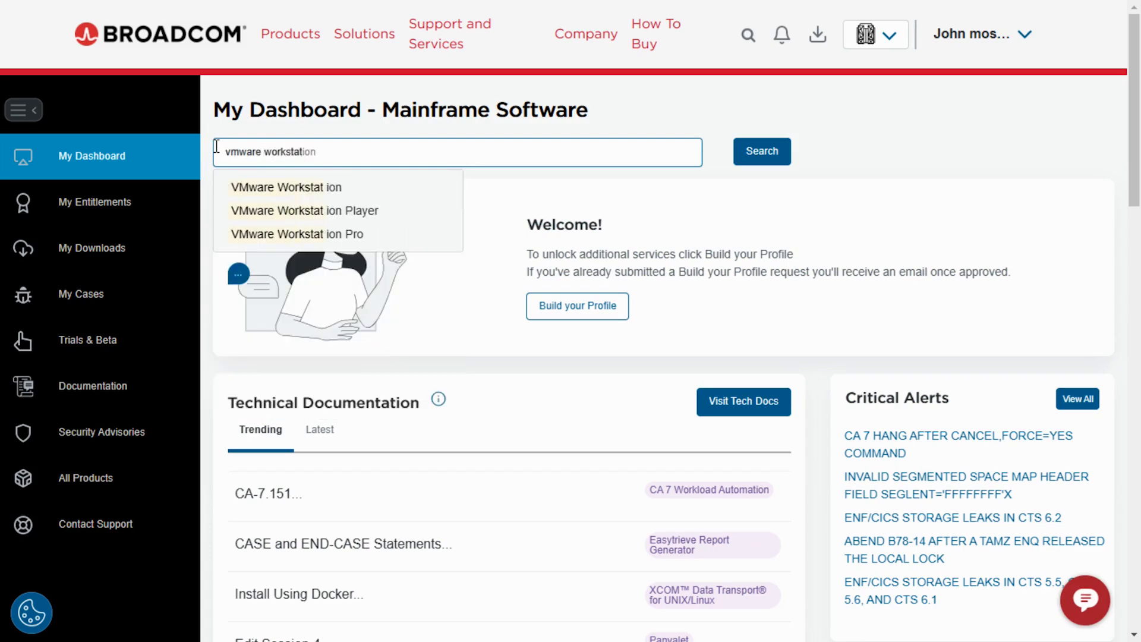
click(349, 236)
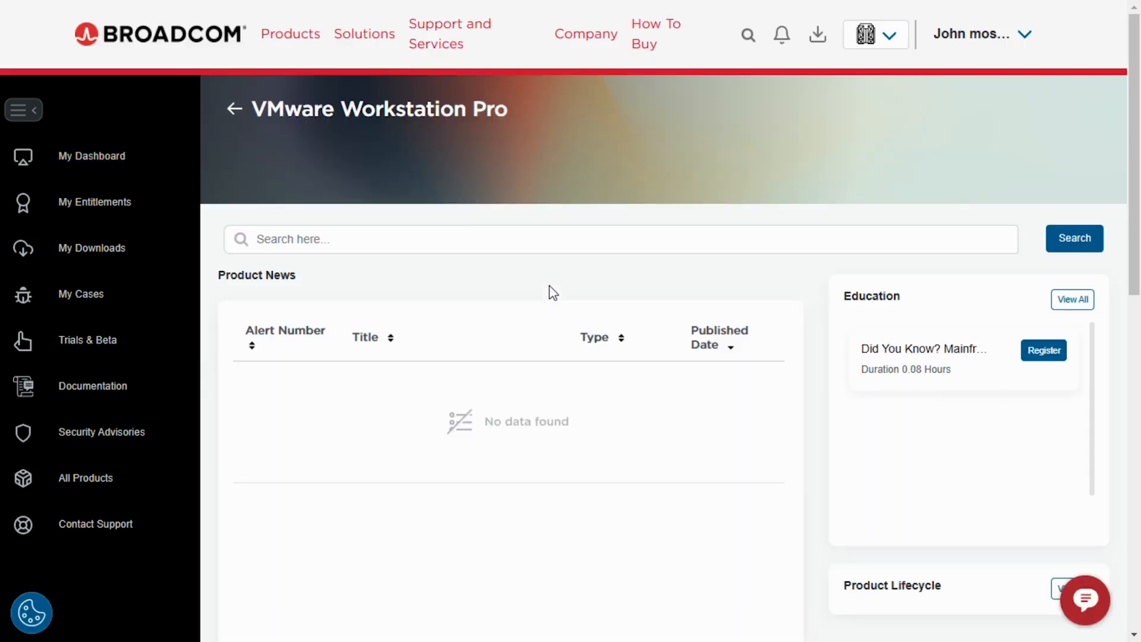
scroll(549, 286, down, 2)
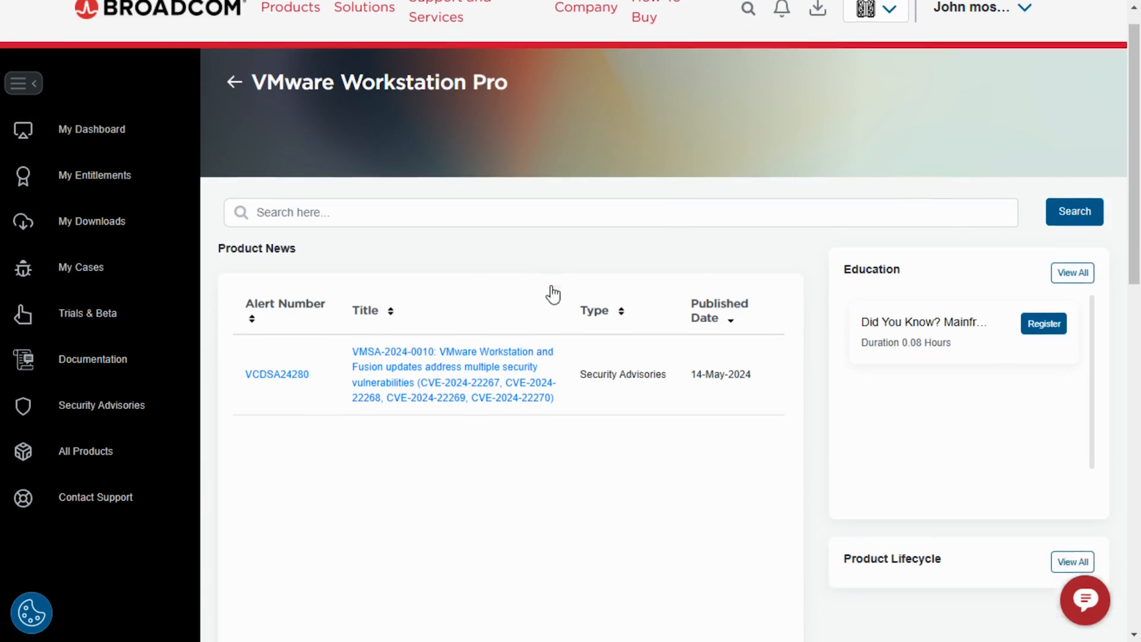
scroll(555, 293, down, 2)
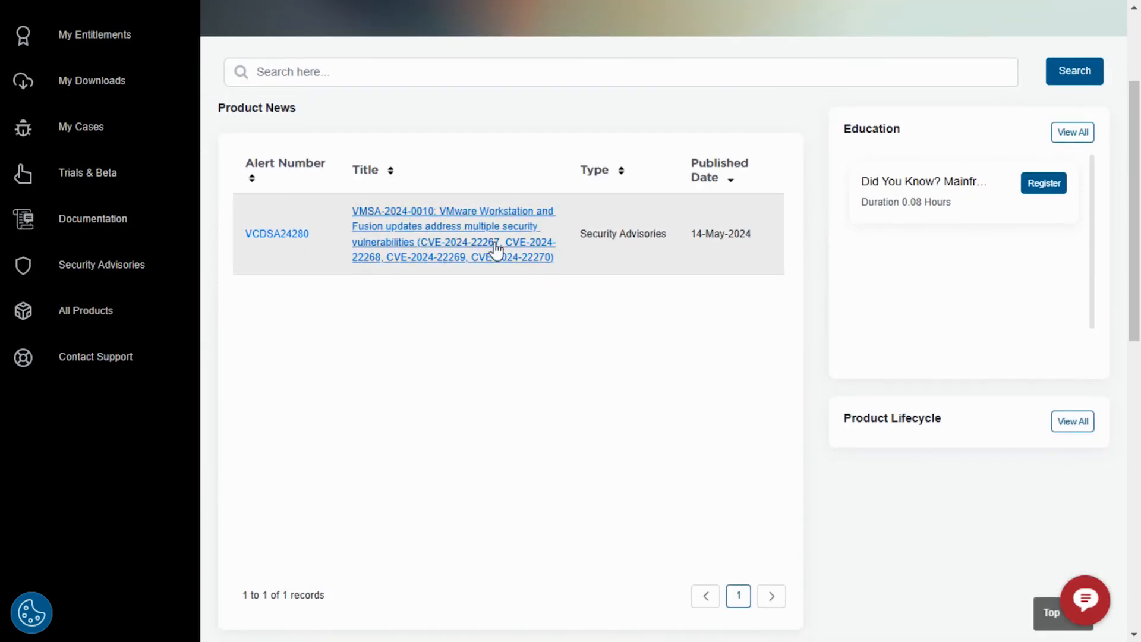
- Open the VMSA-2024-0010 advisory and follow its Workstation Pro 17.5.2 downloads reference link
click(461, 213)
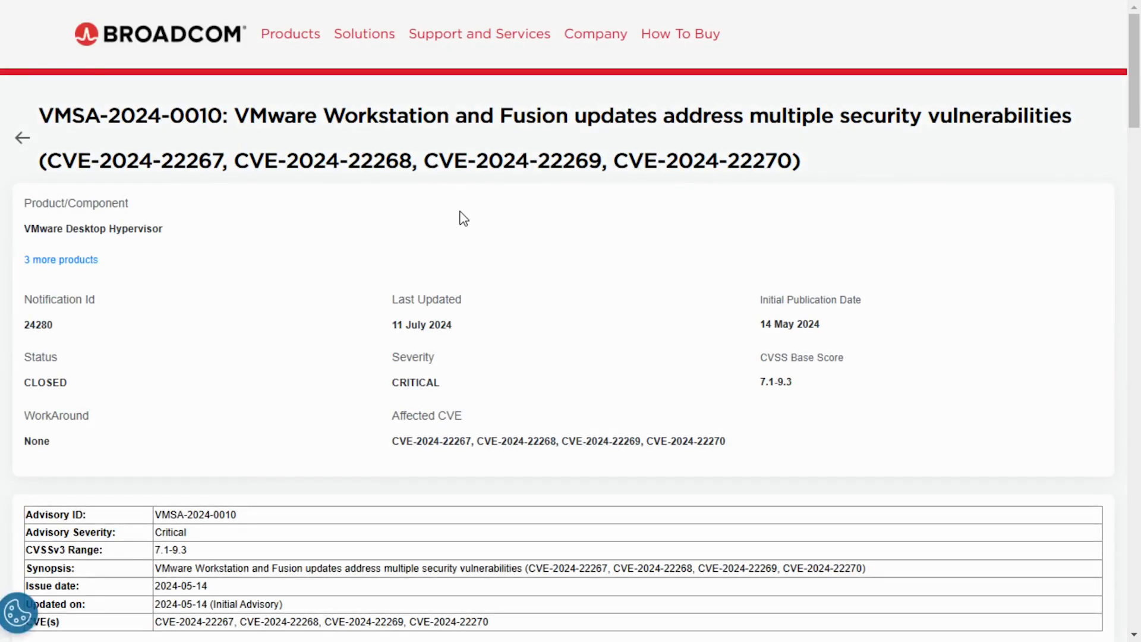
drag(1135, 67, 1123, 499)
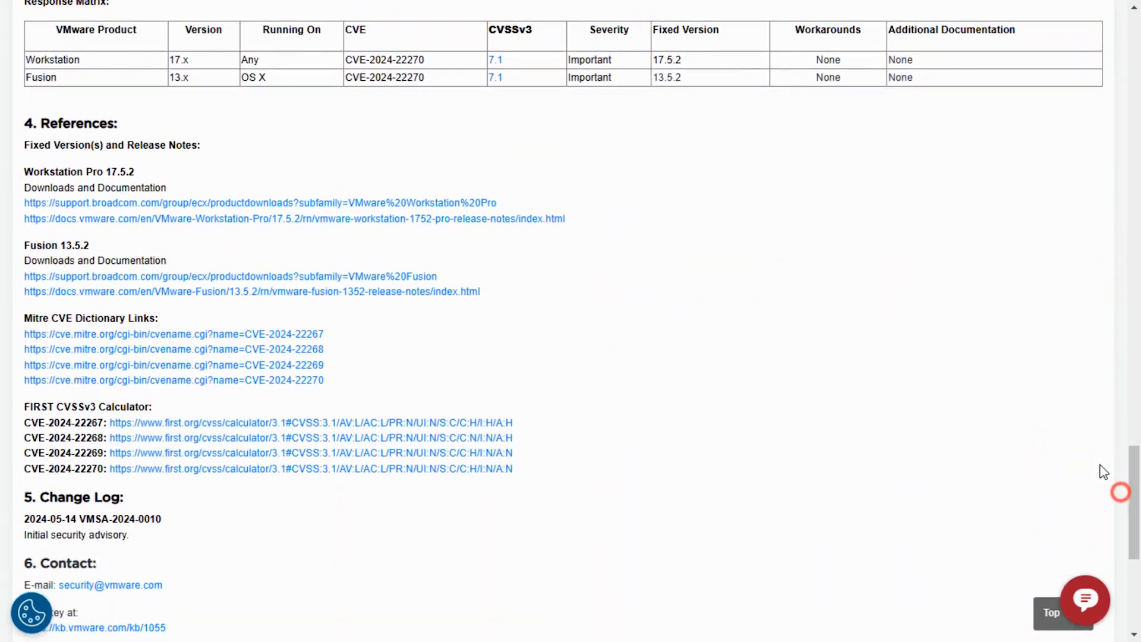
drag(22, 174, 172, 178)
drag(24, 188, 186, 190)
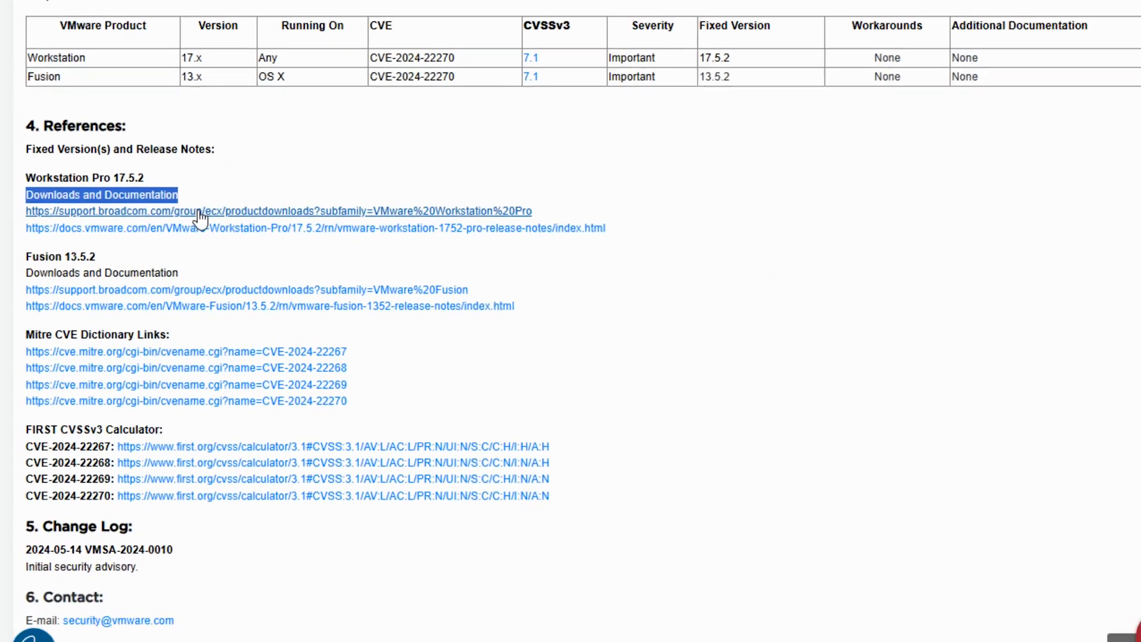
click(279, 259)
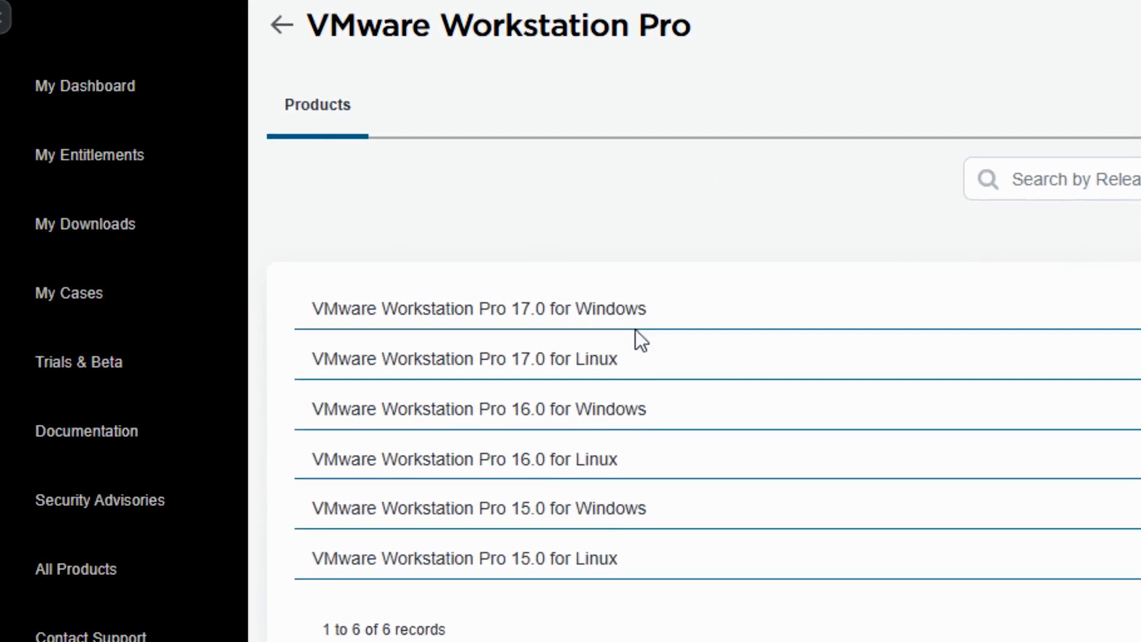
- Open the Workstation Pro 17.6.1 for Windows release, agree to the Terms and Conditions, and download it
click(610, 311)
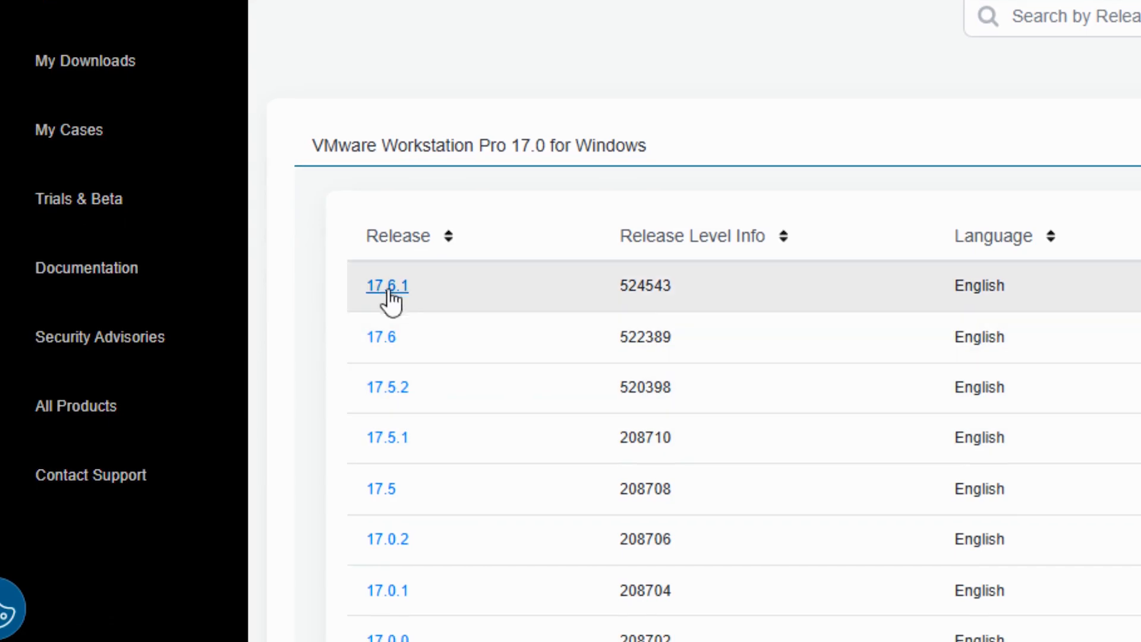
click(388, 290)
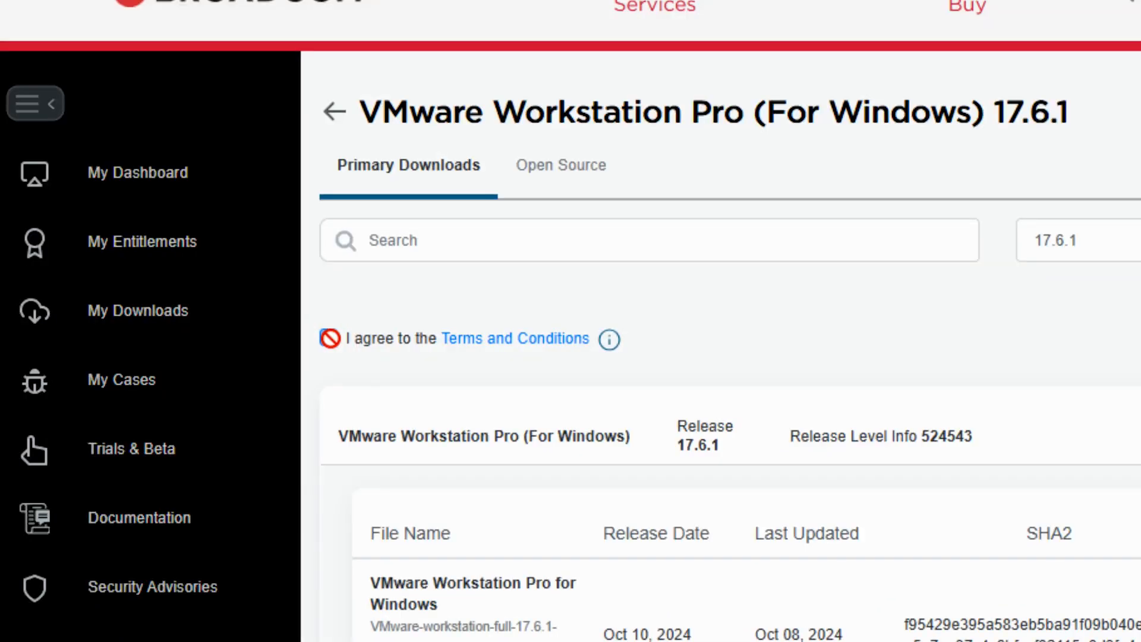
click(220, 266)
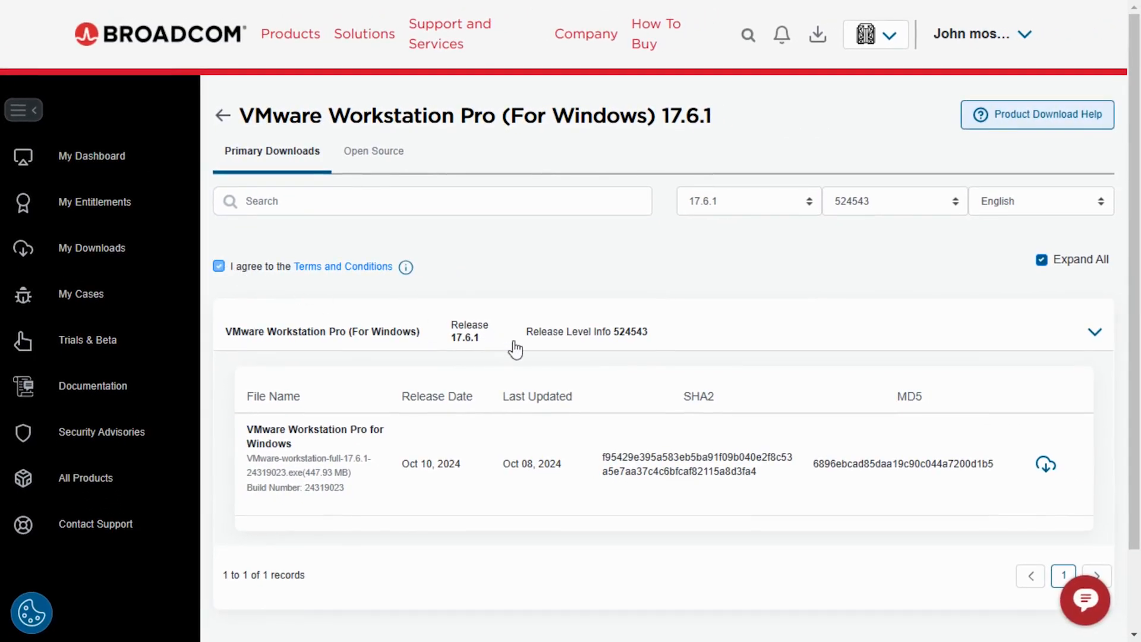
scroll(505, 346, down, 2)
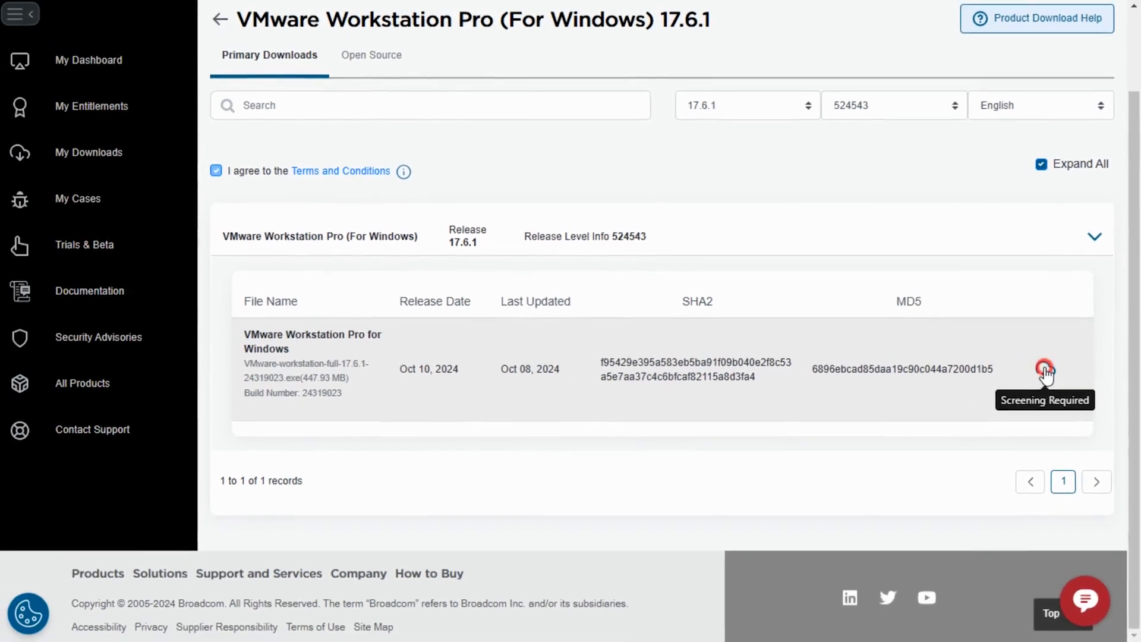
click(999, 330)
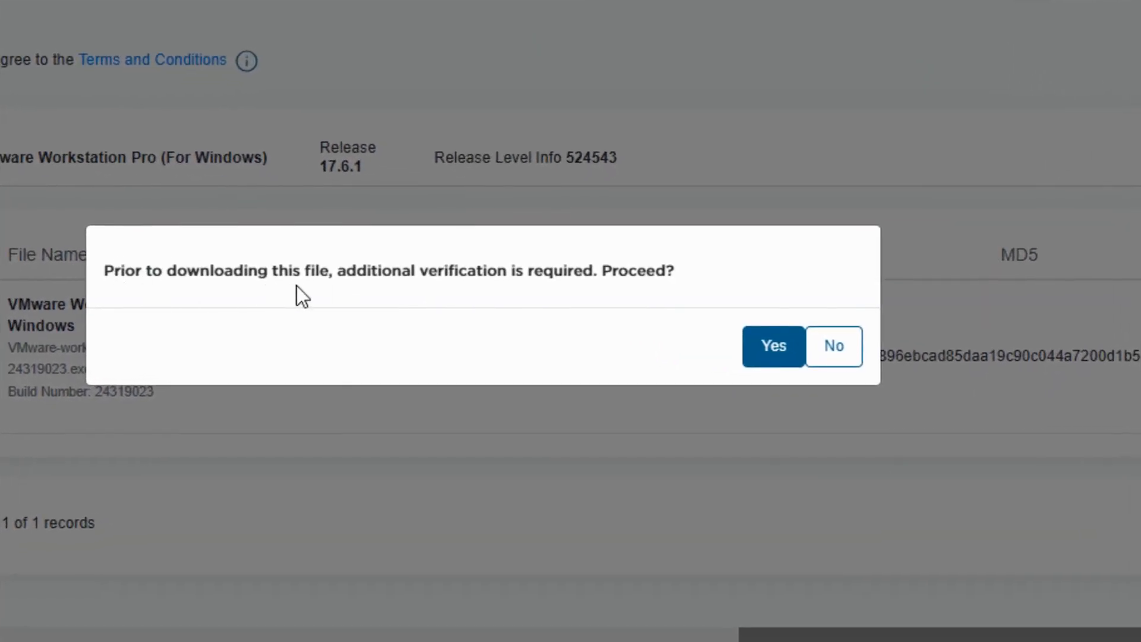
- Confirm the additional verification and submit the Trade Compliance Verification form
click(773, 346)
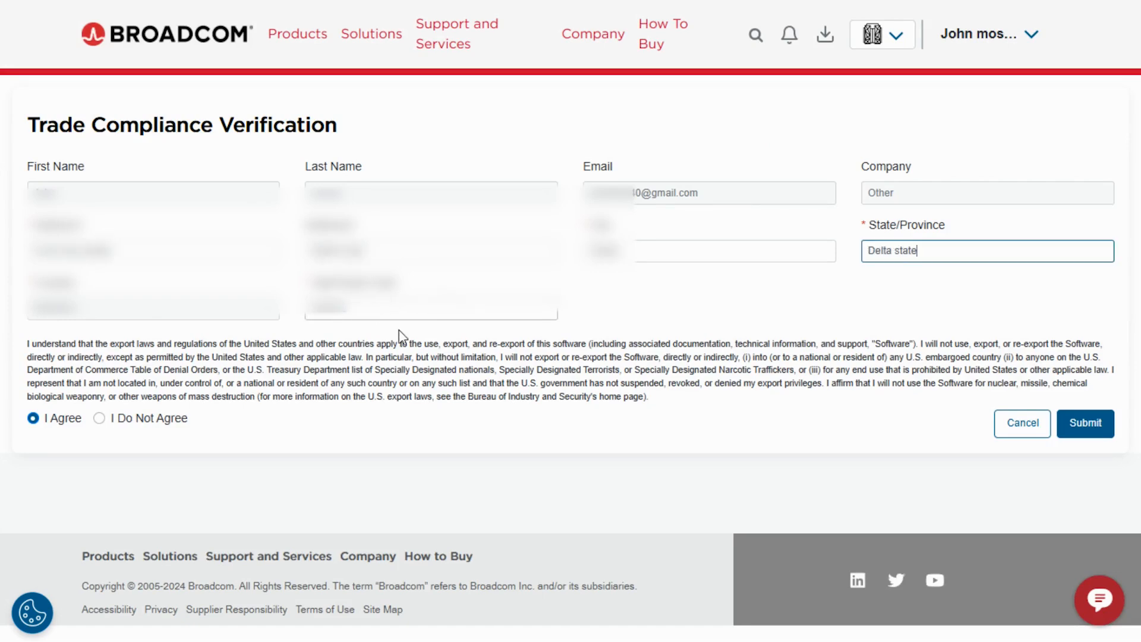
click(1090, 422)
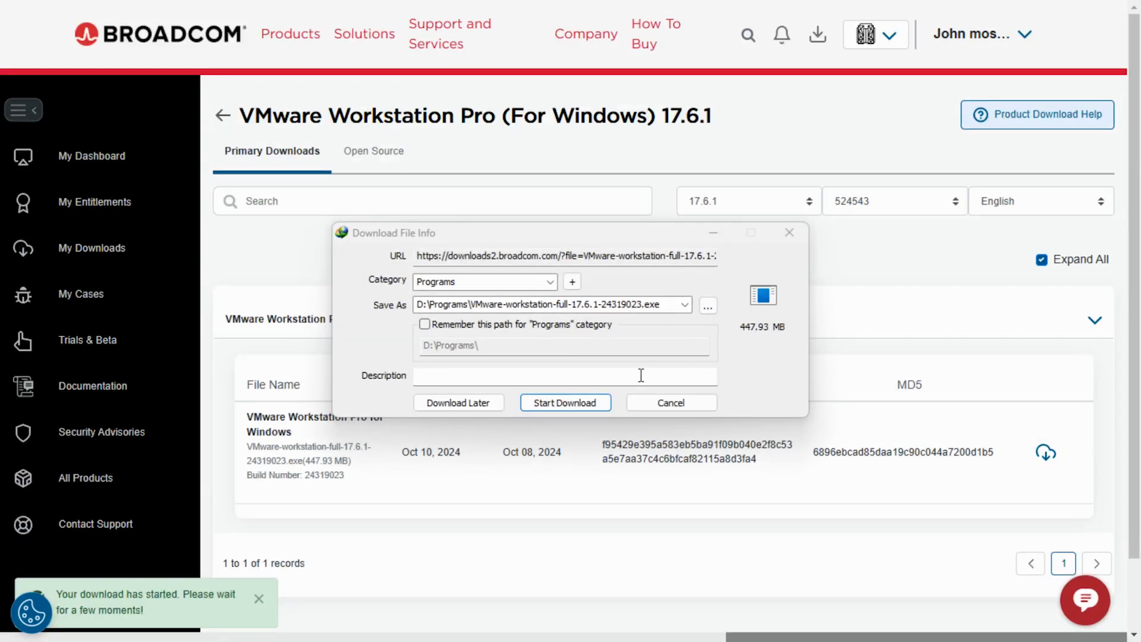
- Start the VMware-workstation-full-17.6.1-24319023.exe download in Internet Download Manager
click(586, 404)
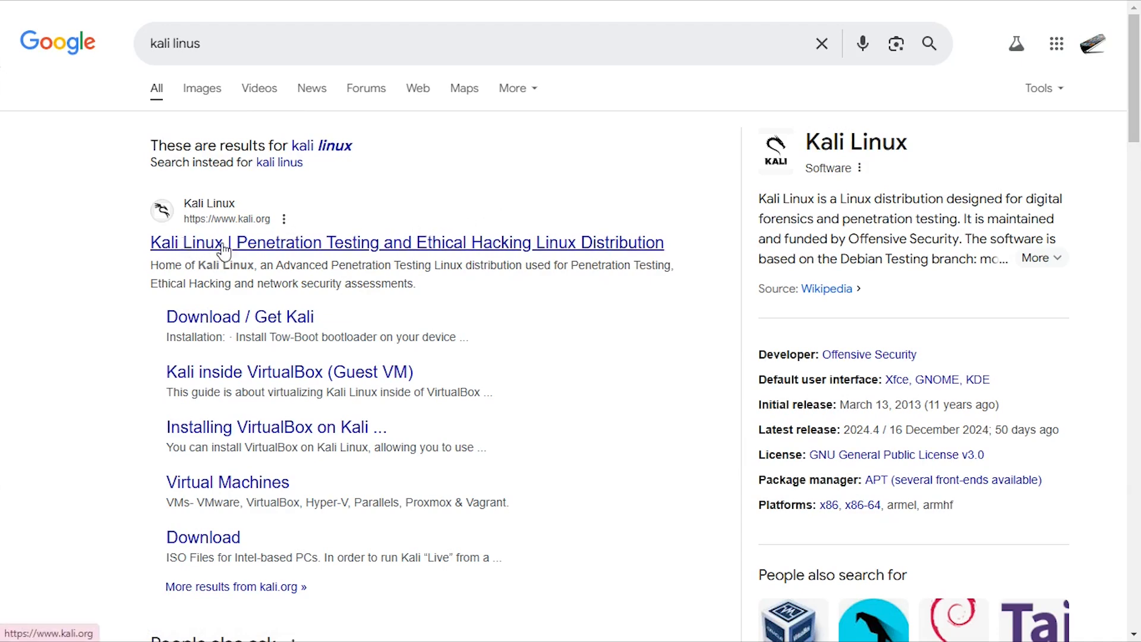
- Go to kali.org's download page and choose Installer Images
click(262, 243)
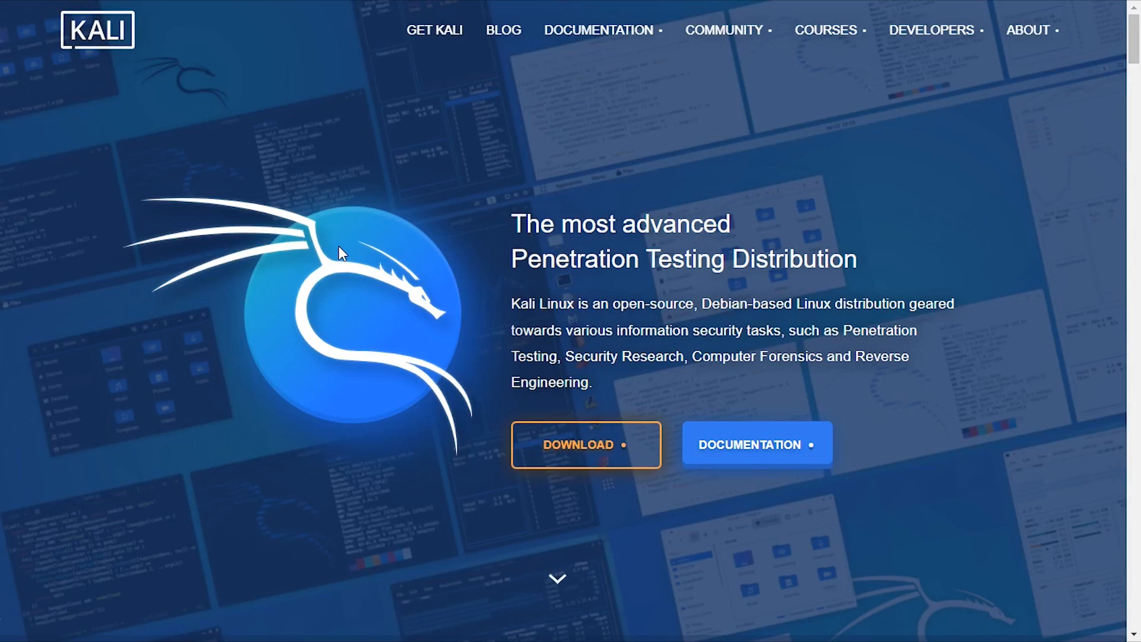
click(613, 452)
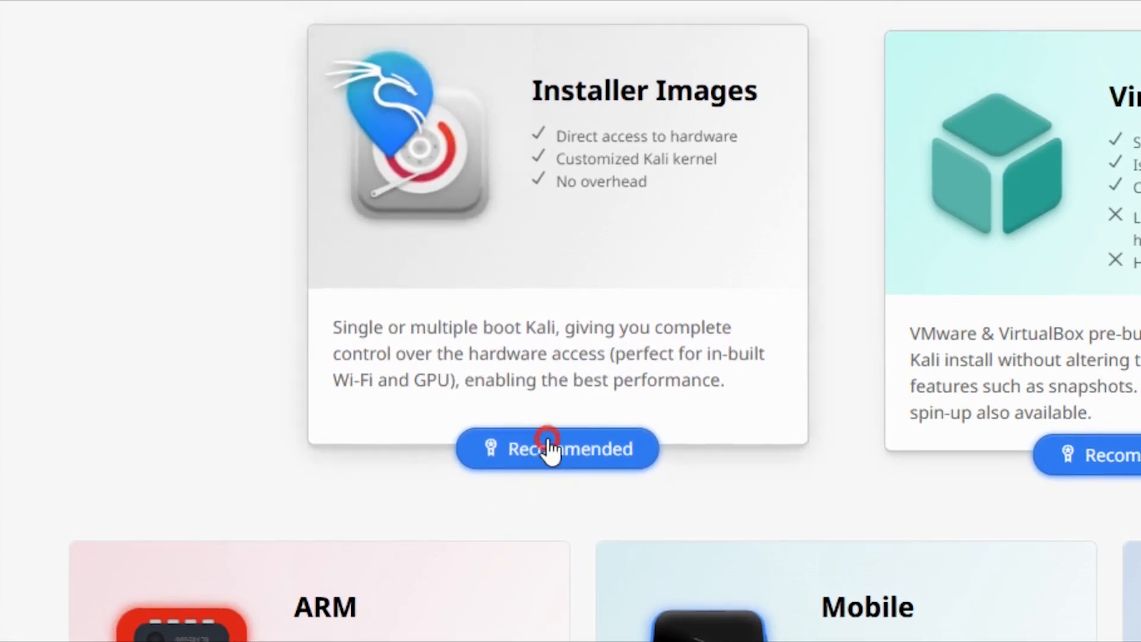
click(548, 447)
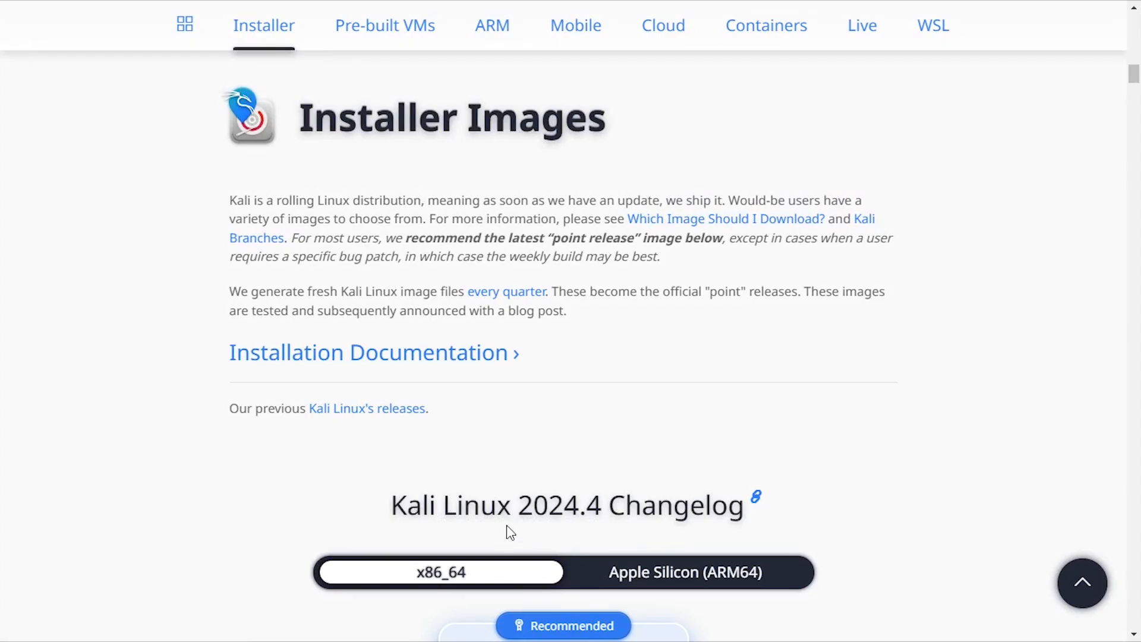
- Save the x86_64 installer ISO kali-linux-2024.4-installer-amd64.iso to the Desktop
scroll(510, 534, down, 3)
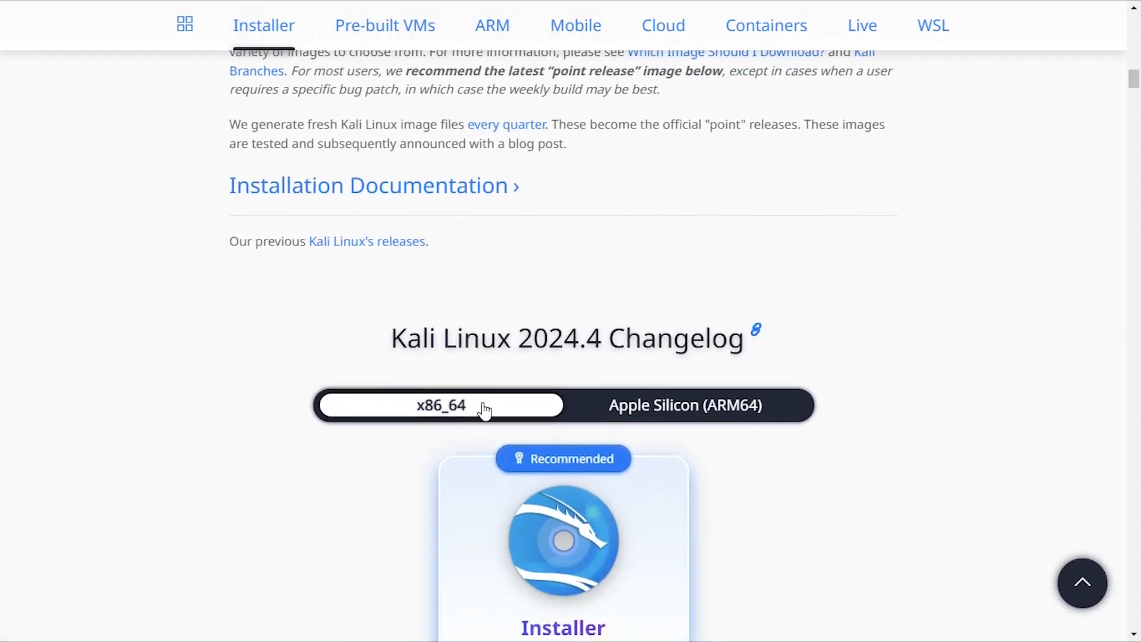
scroll(487, 409, down, 4)
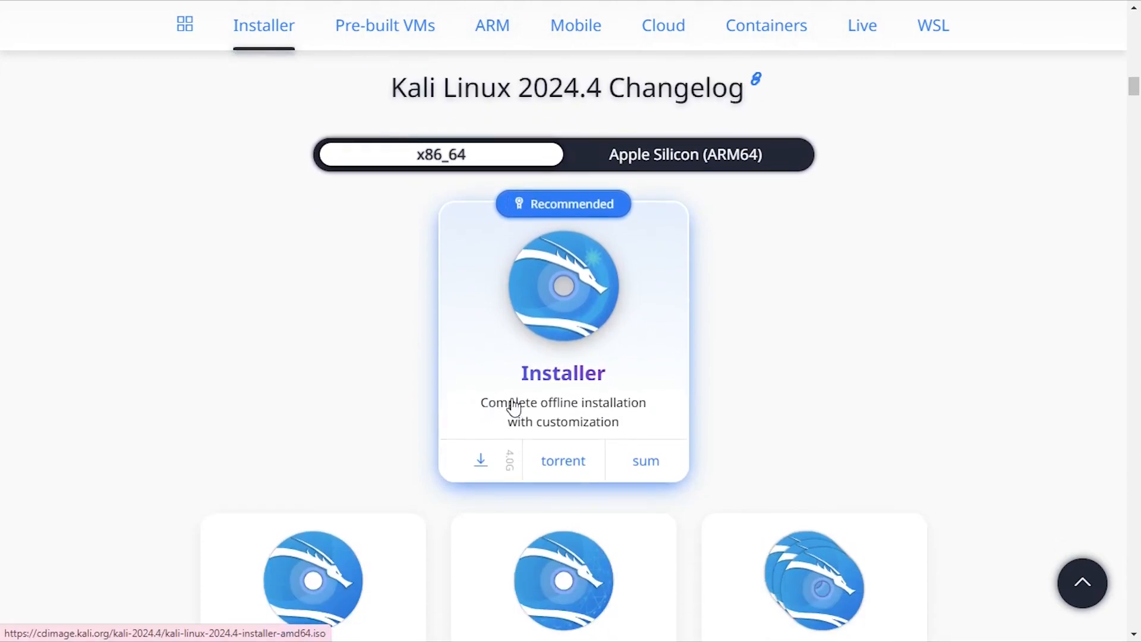
scroll(512, 408, down, 2)
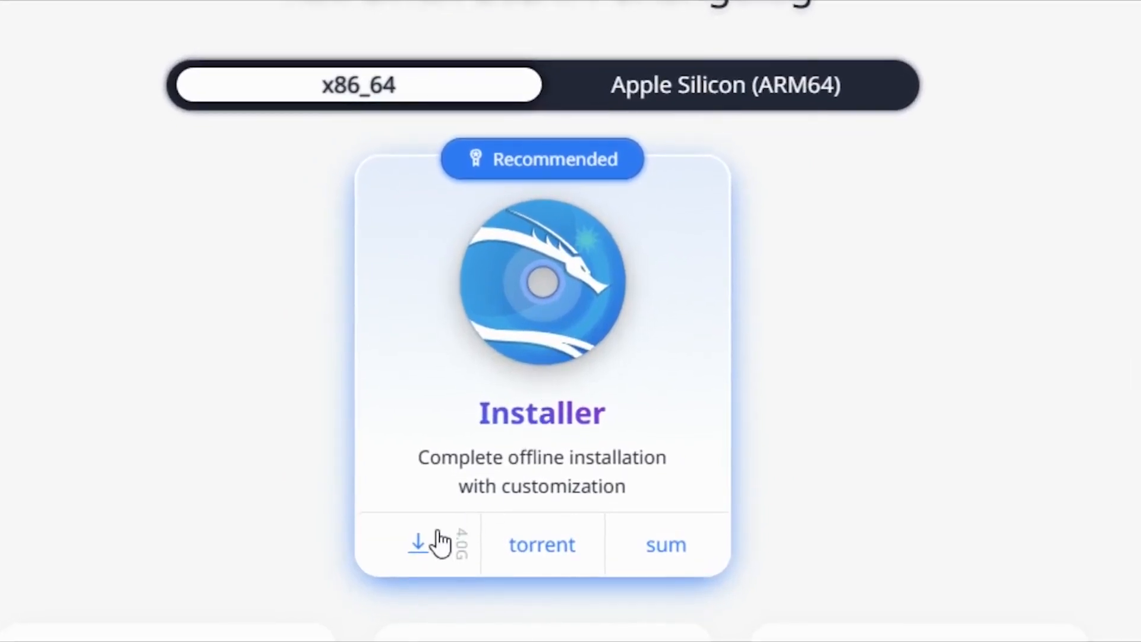
click(418, 546)
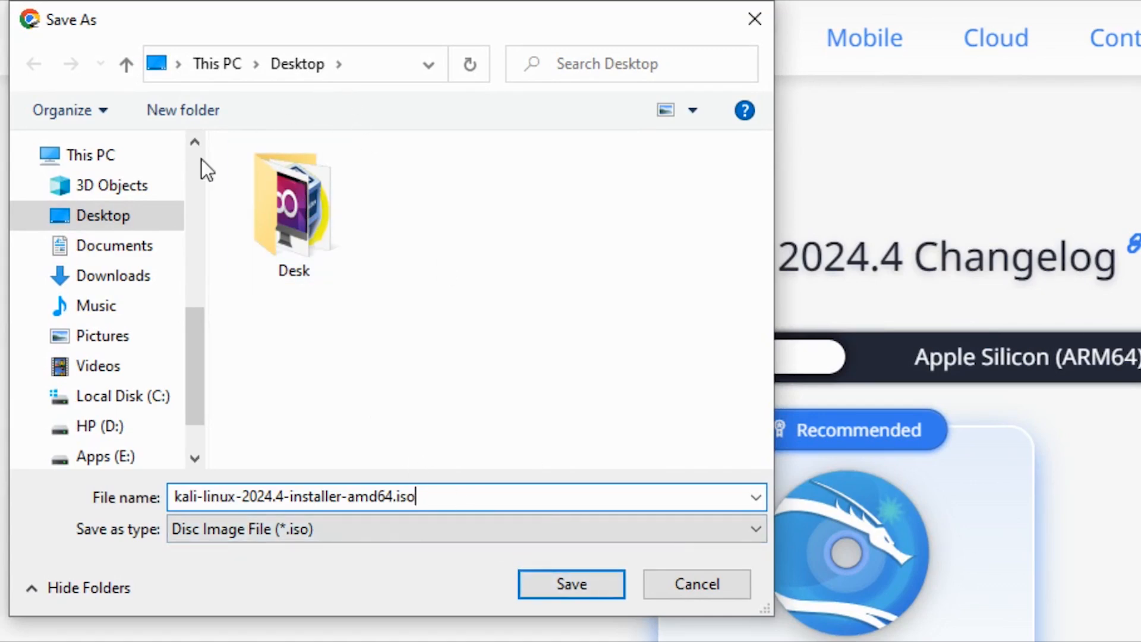
click(107, 217)
click(565, 589)
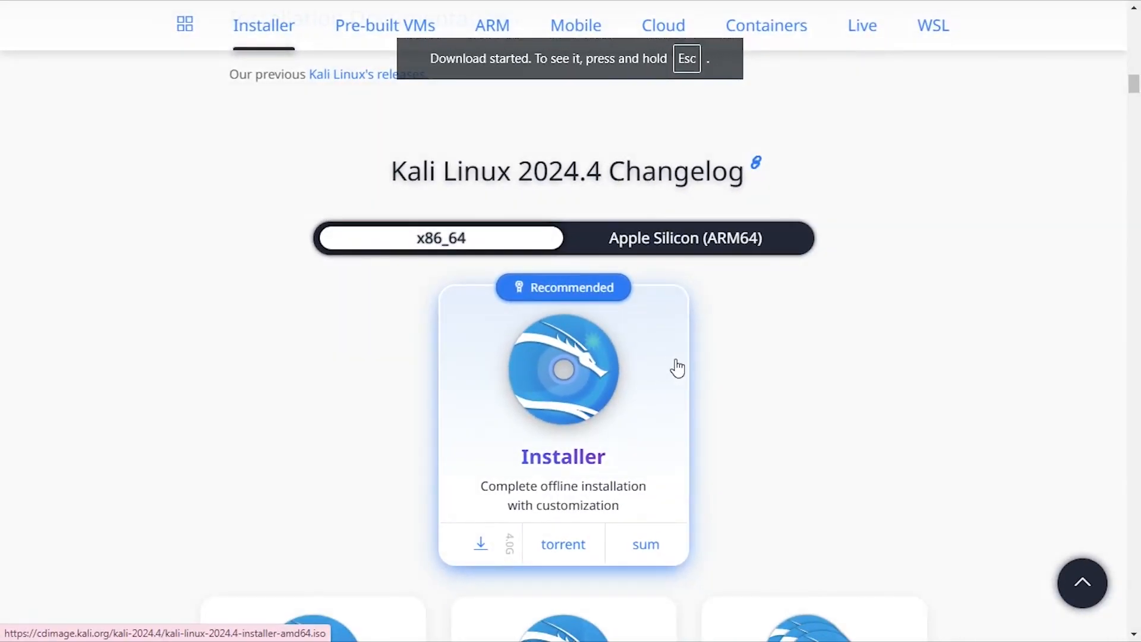
- Check download progress, then run the VMware Workstation 17.6.1 installer as administrator, approving UAC
key(ctrl+j)
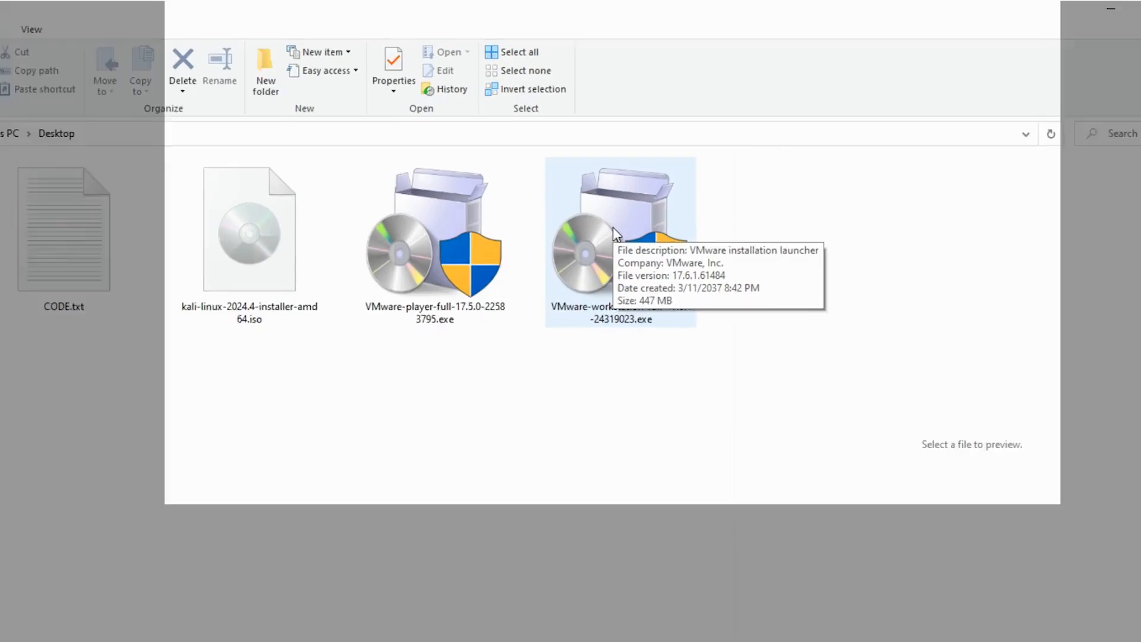
click(630, 209)
right_click(560, 311)
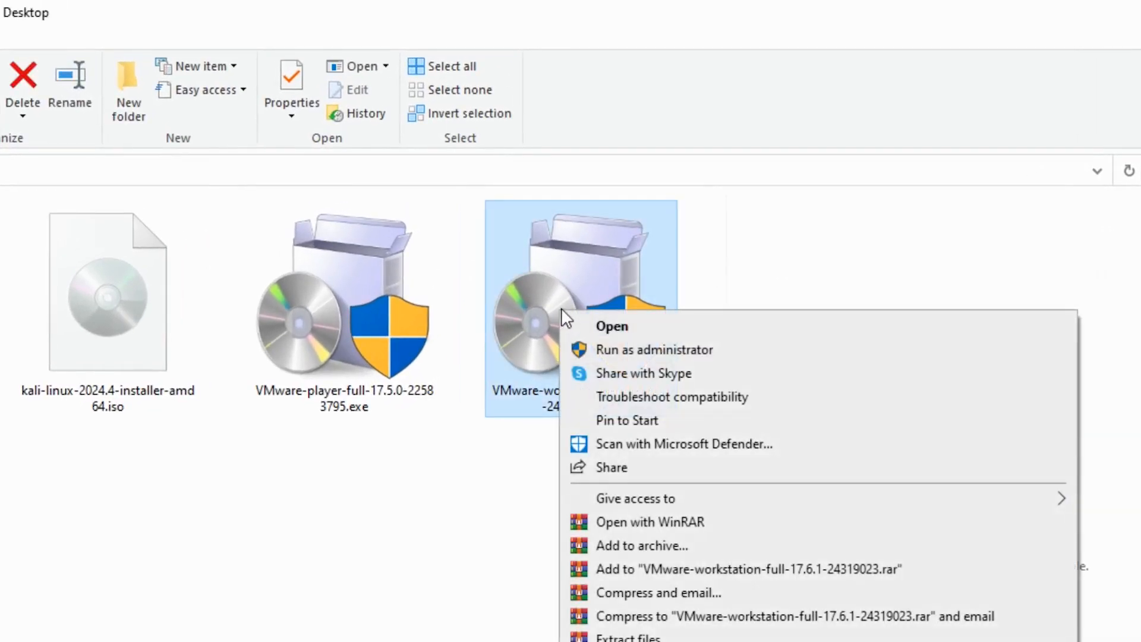
click(618, 356)
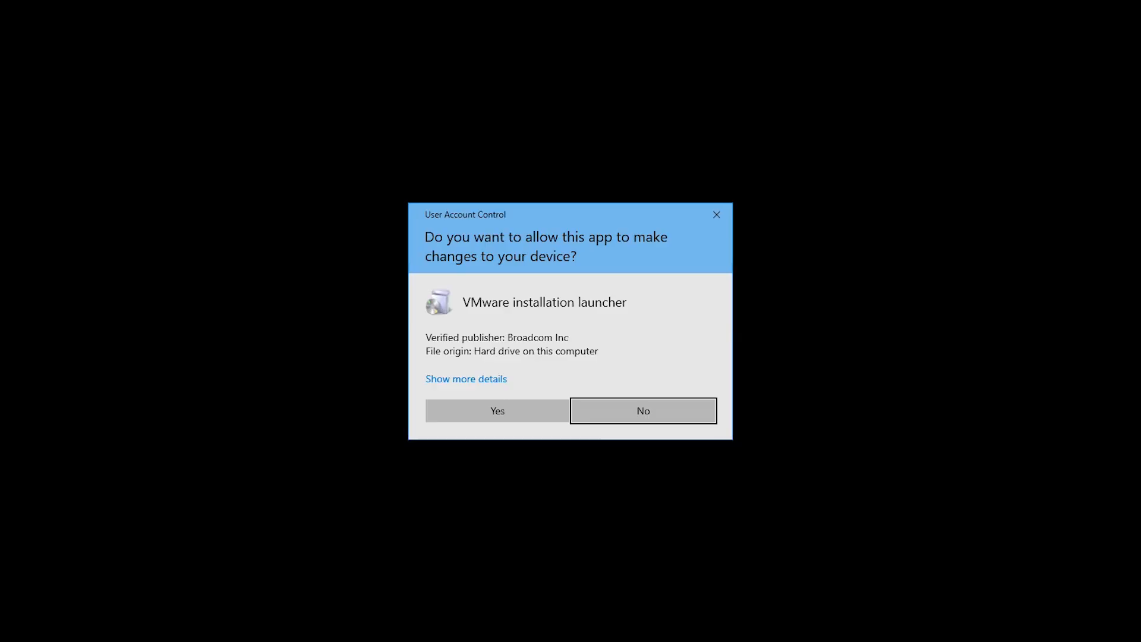
click(494, 412)
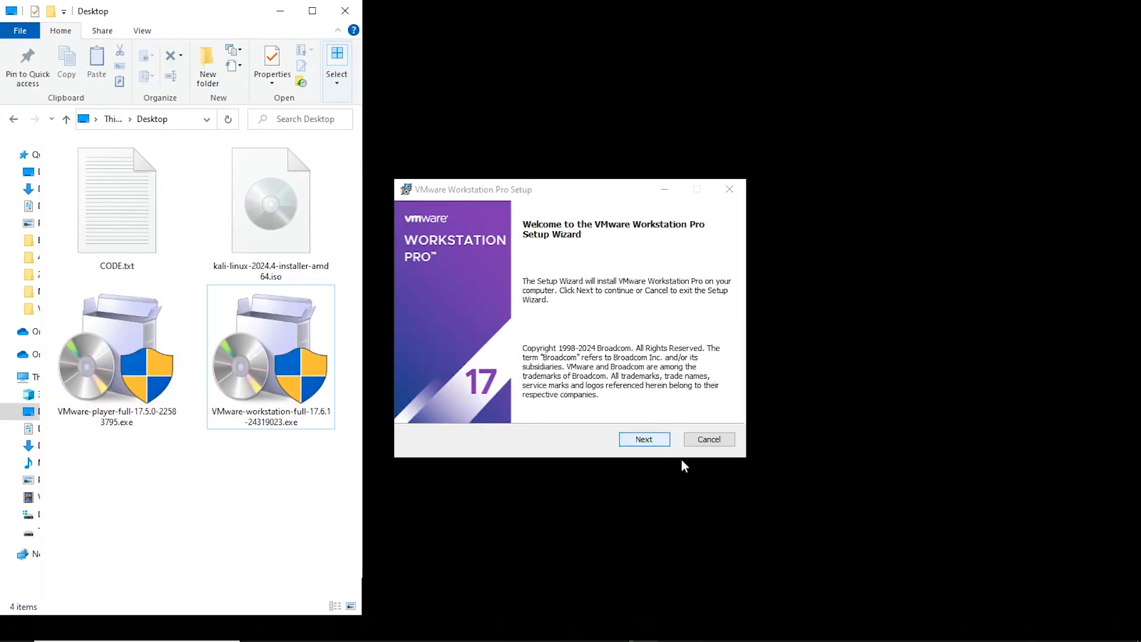
- Accept the license, keep default location, user experience and shortcut options, install, and click Finish
click(645, 439)
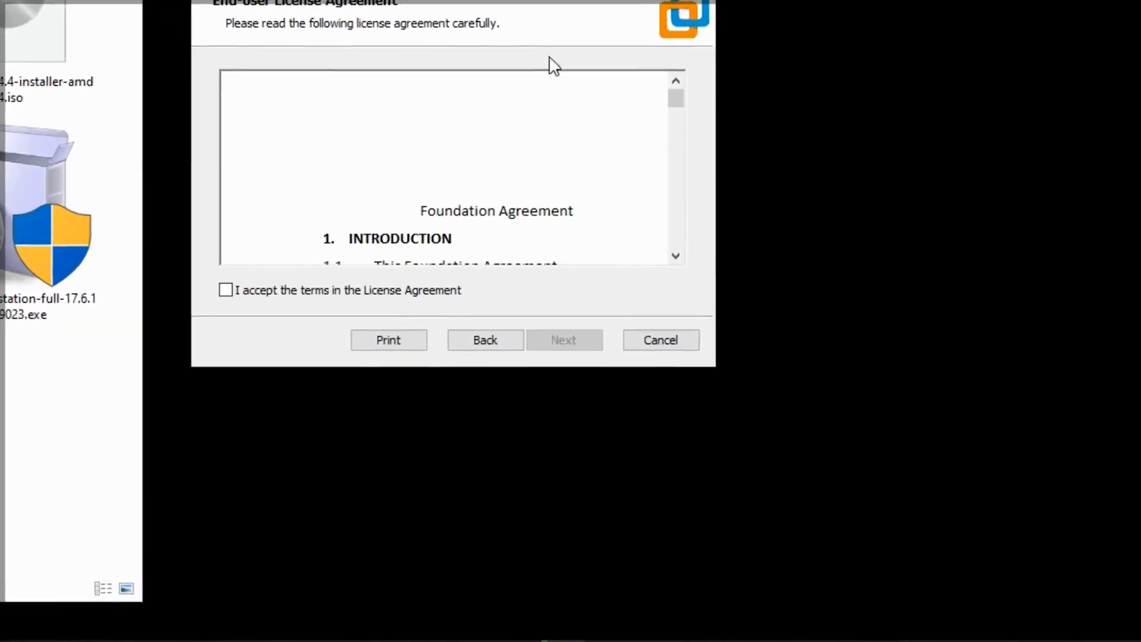
click(277, 406)
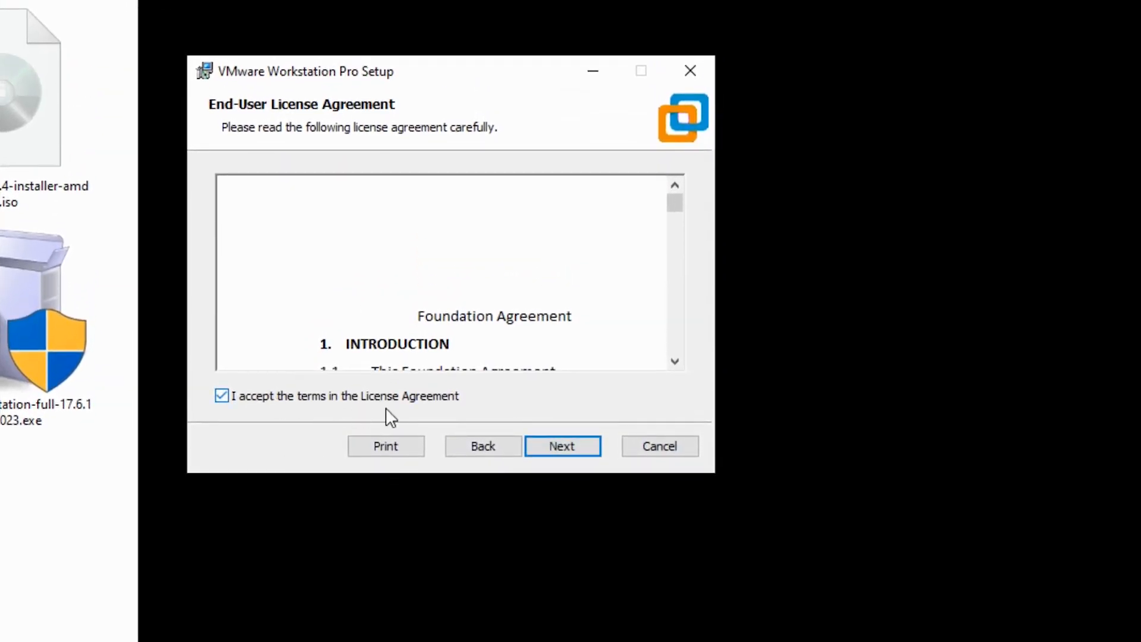
click(563, 445)
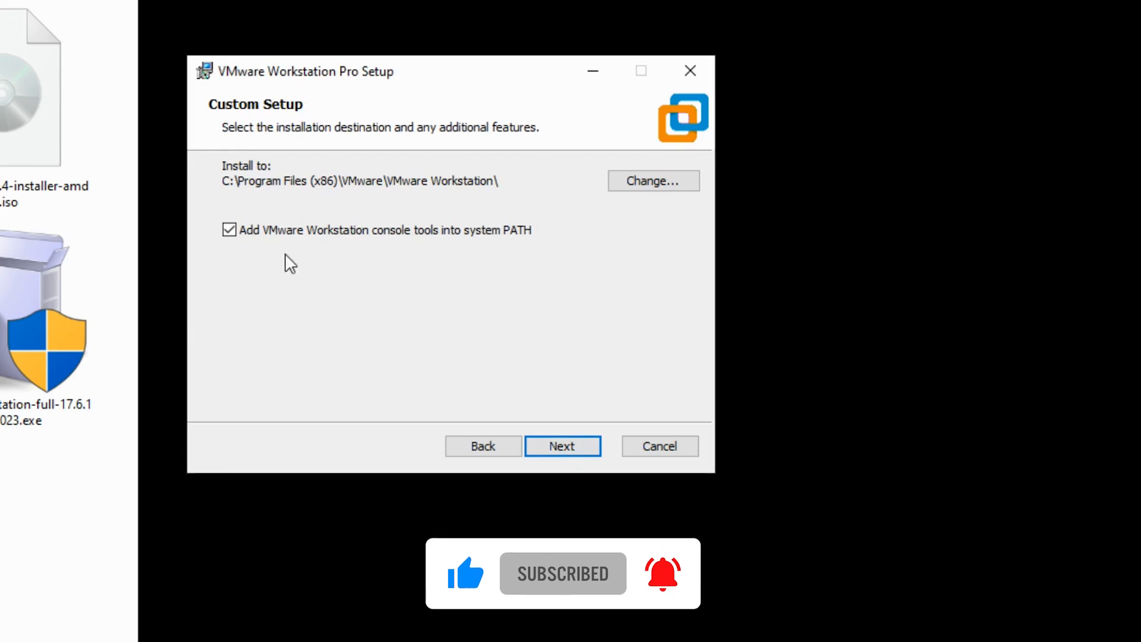
click(565, 447)
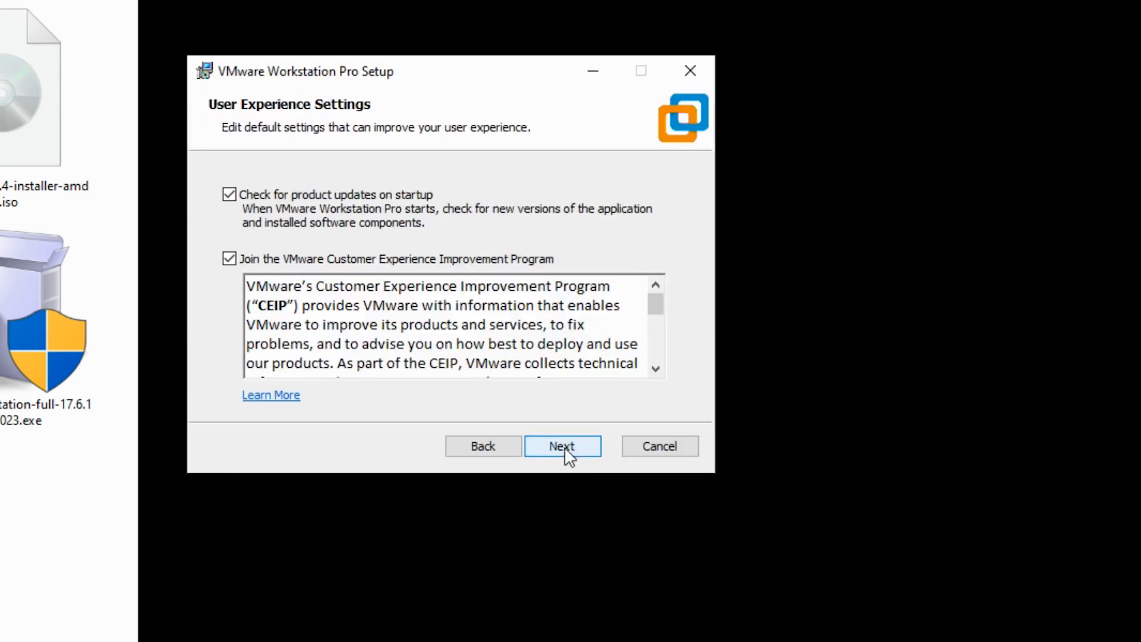
click(582, 453)
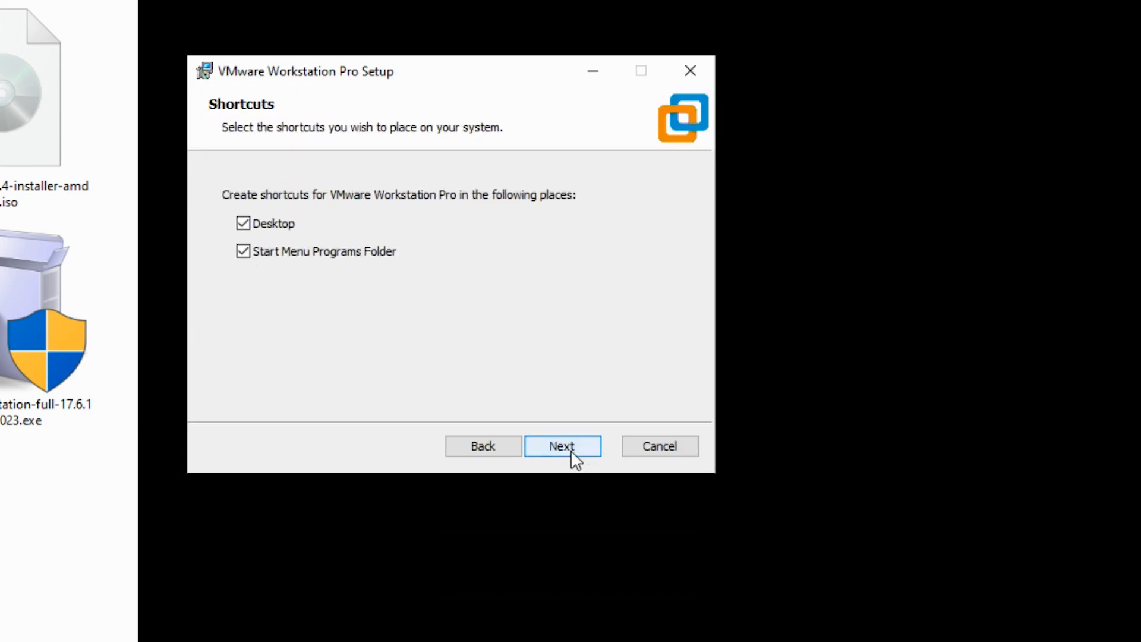
click(573, 452)
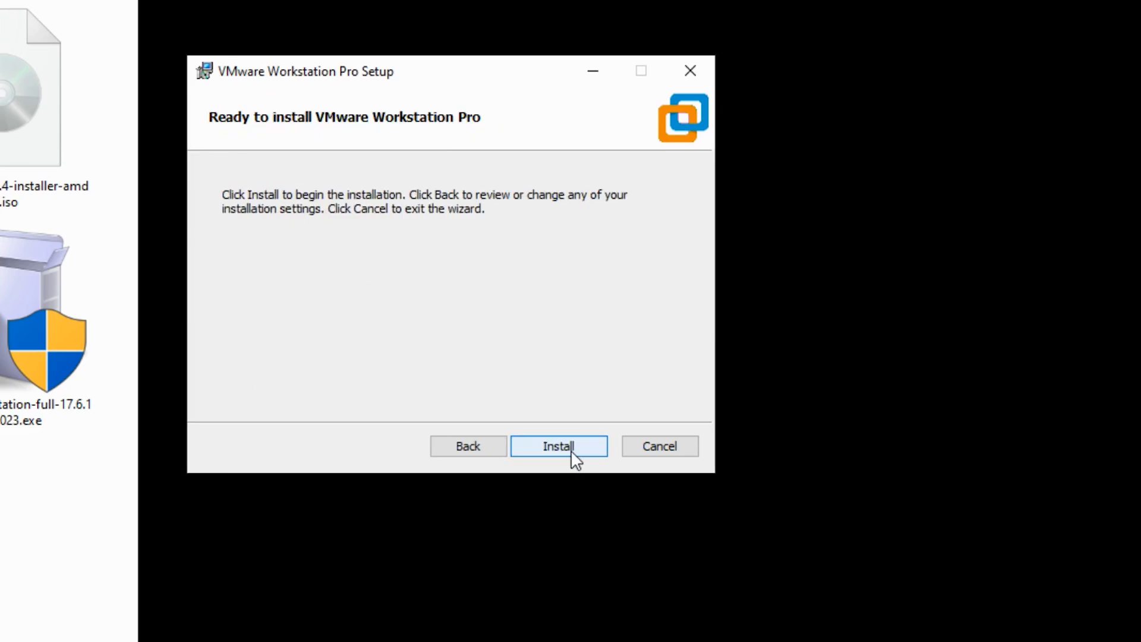
click(570, 451)
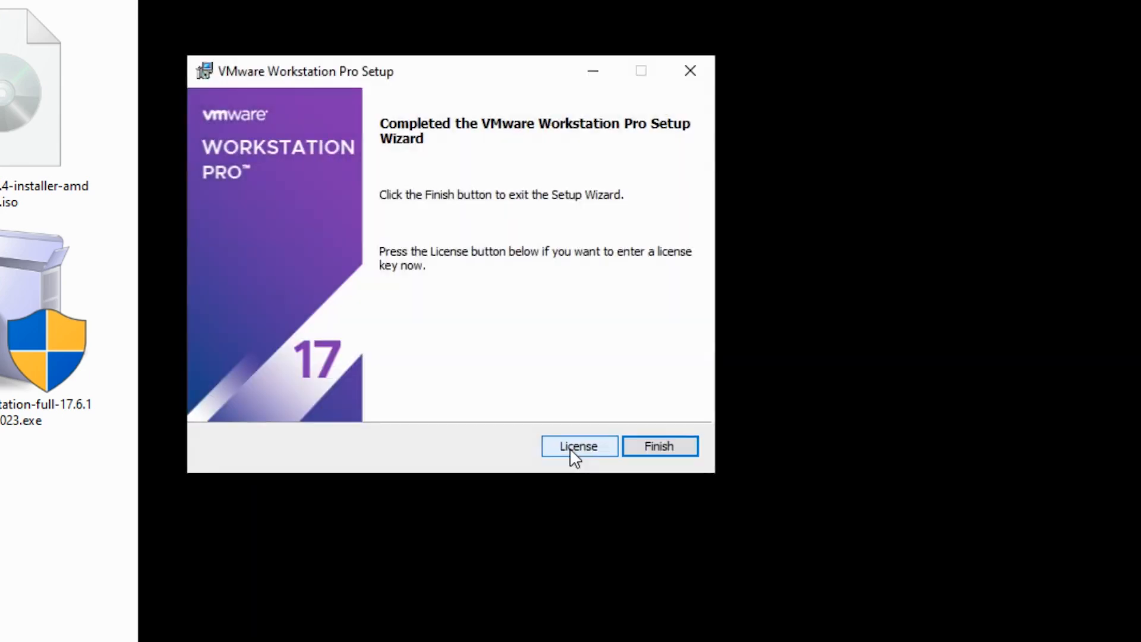
click(644, 448)
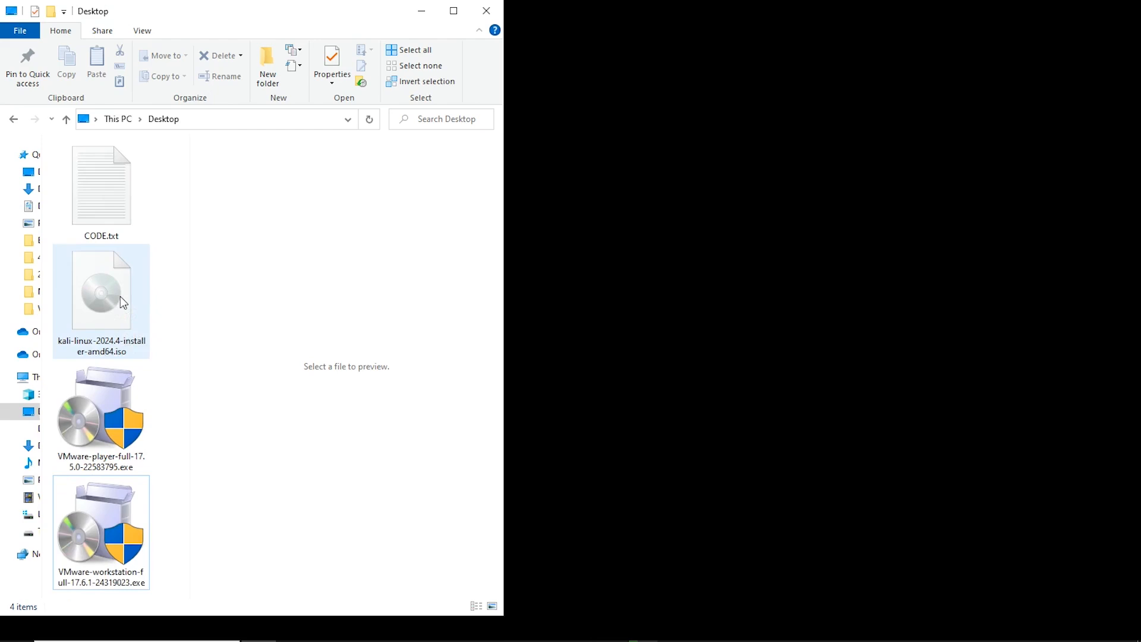
- Launch VMware Workstation Pro as administrator from Start search and approve the UAC prompt
key(super)
text(vmwa)
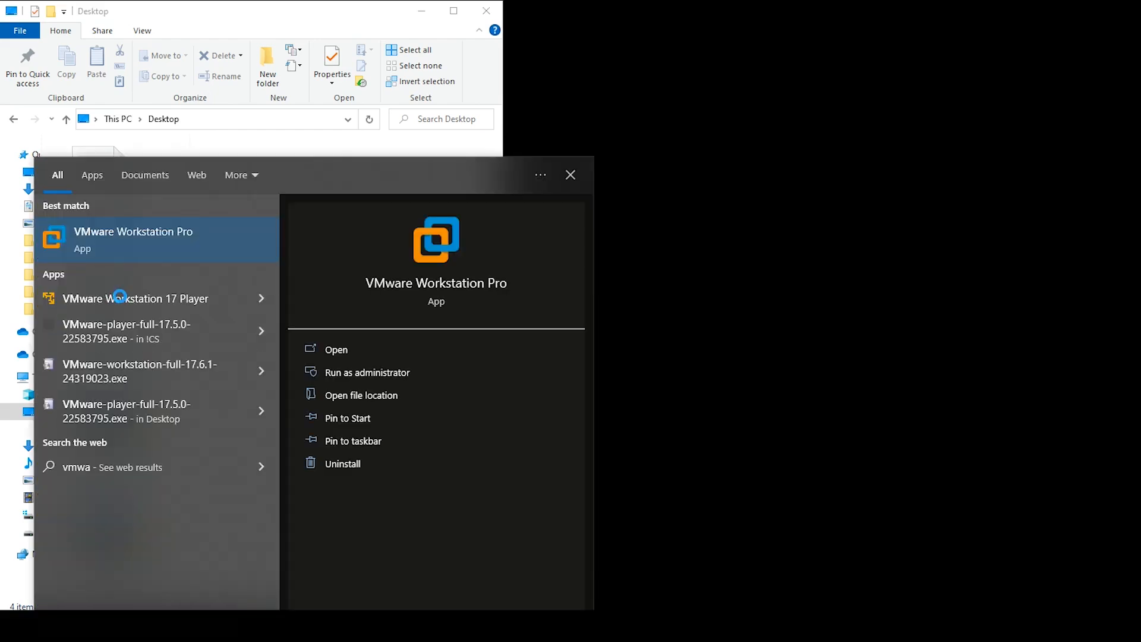
click(379, 375)
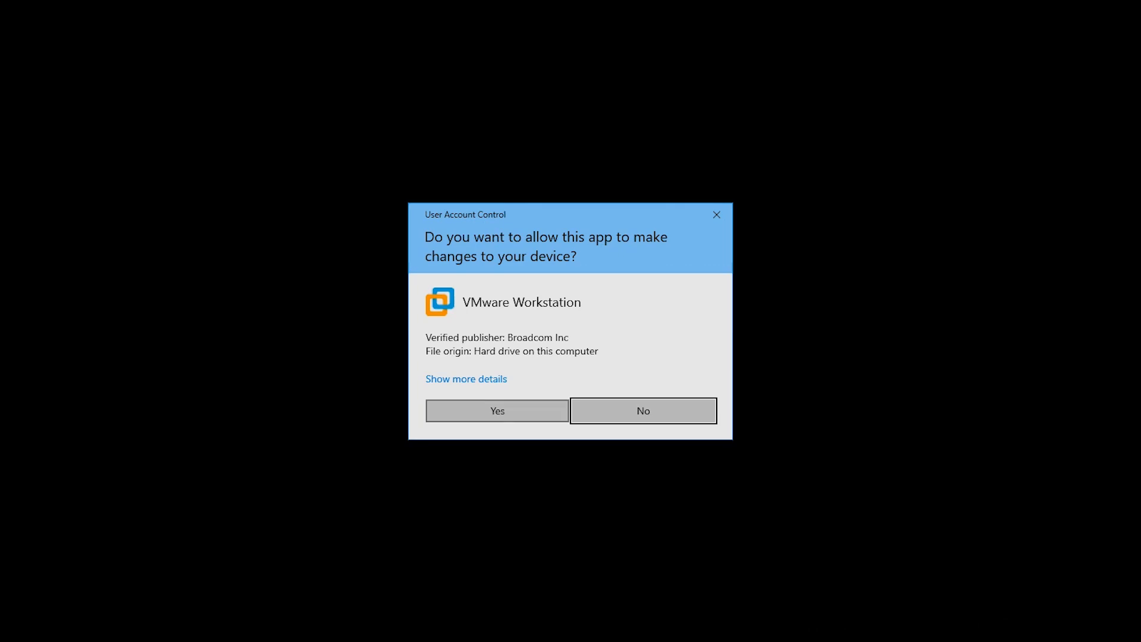
click(533, 410)
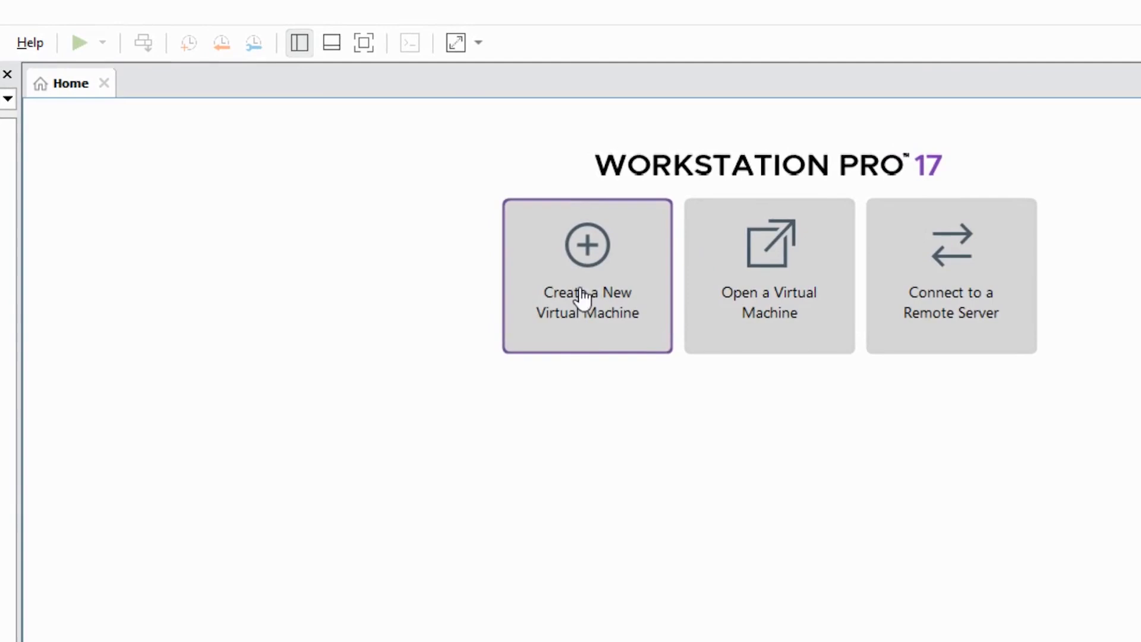
- Start a new virtual machine wizard using the Typical (recommended) configuration
click(632, 259)
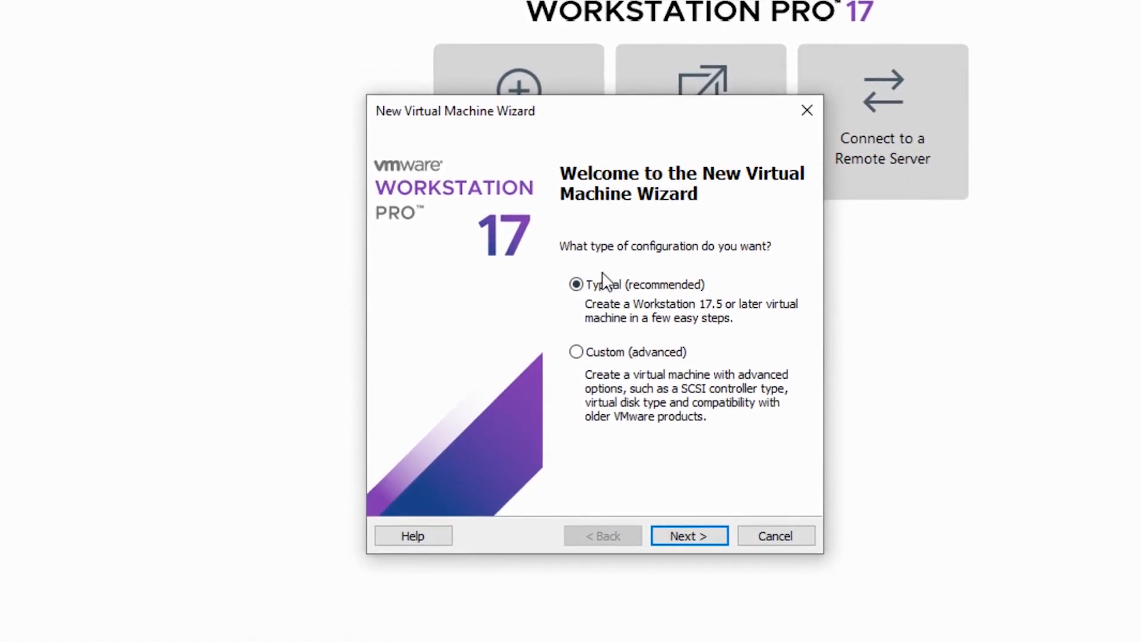
click(688, 541)
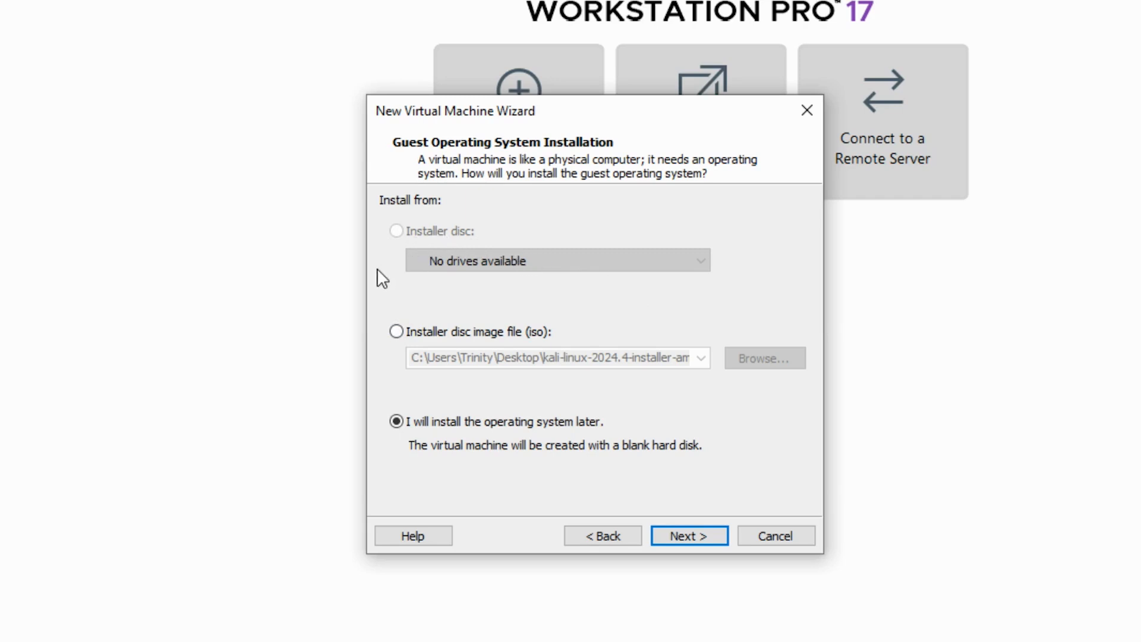
- Choose kali-linux-2024.4-installer-amd64.iso from the Desktop as the installer disc image
click(397, 332)
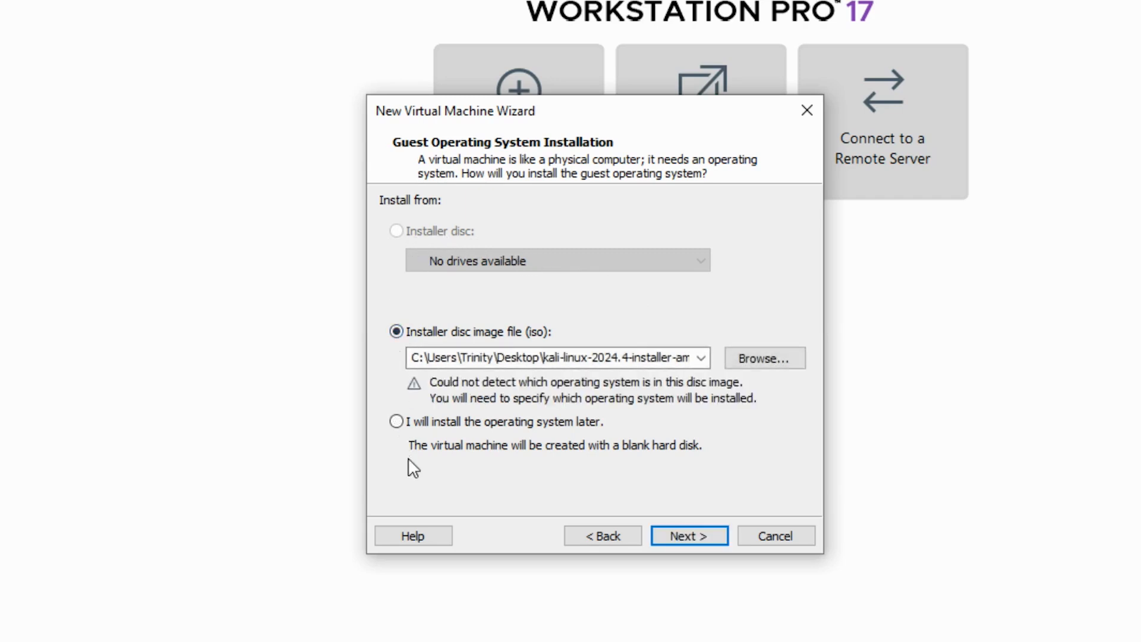
click(397, 422)
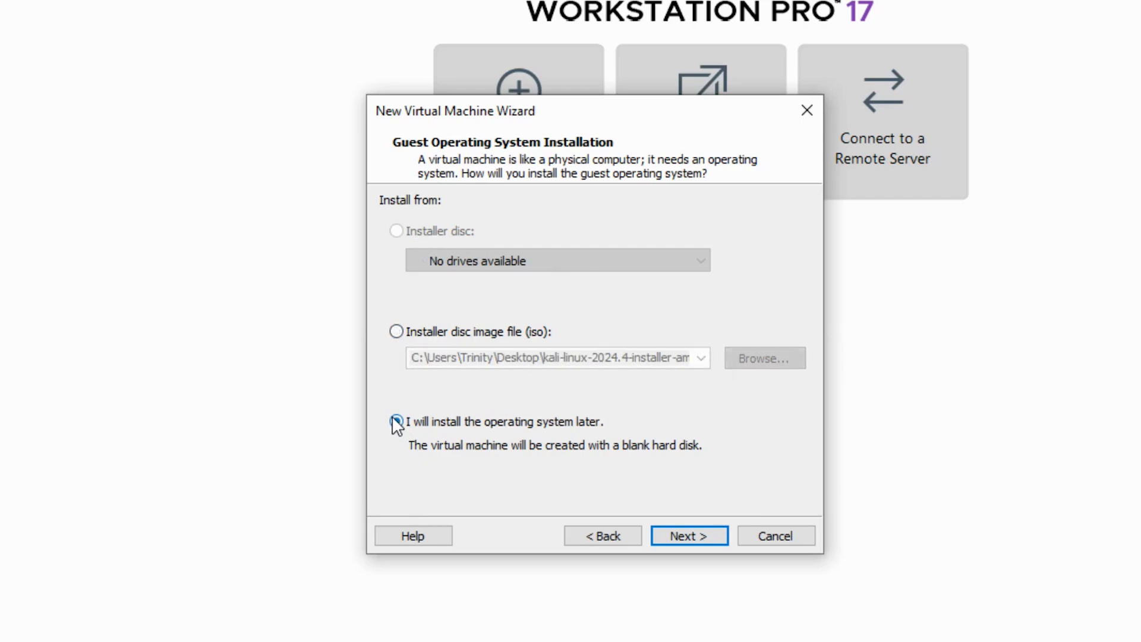
click(399, 331)
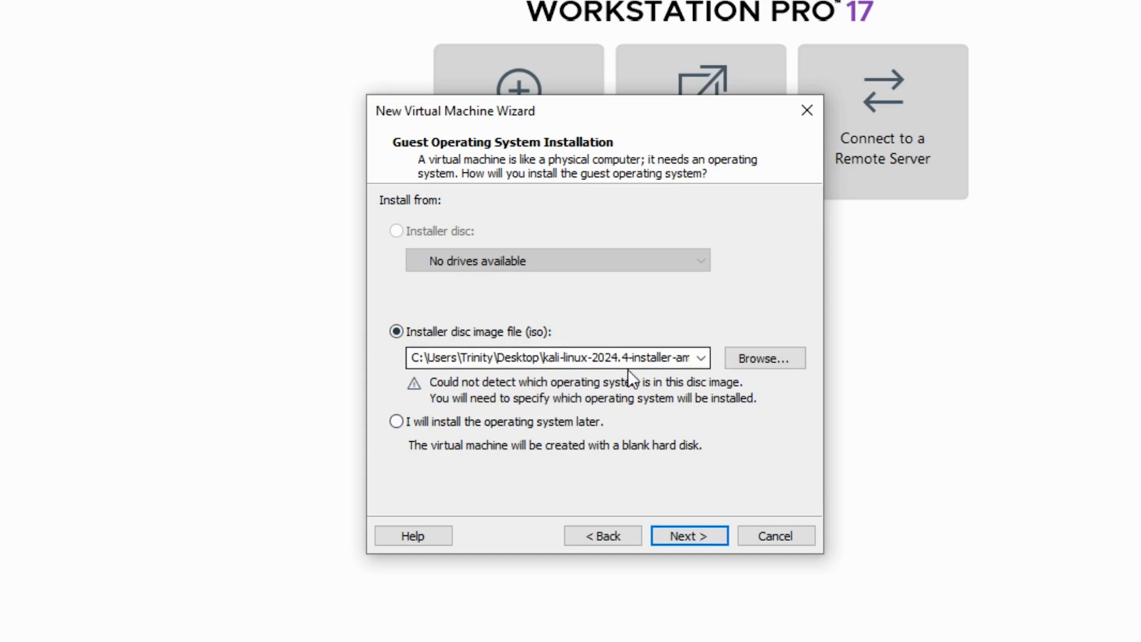
click(541, 359)
click(751, 359)
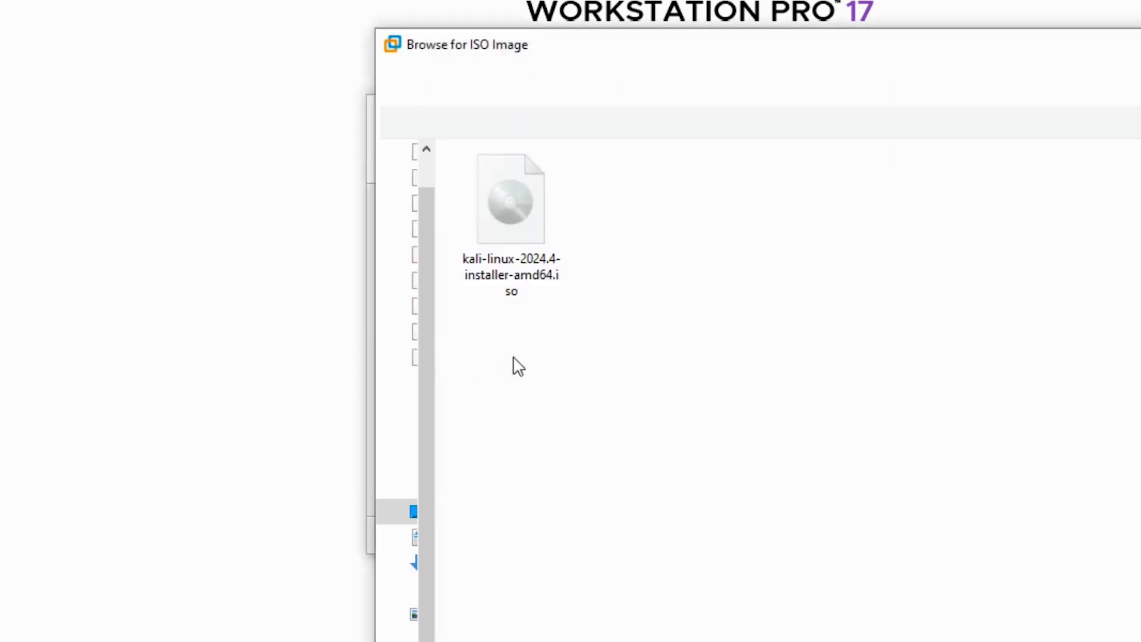
click(493, 207)
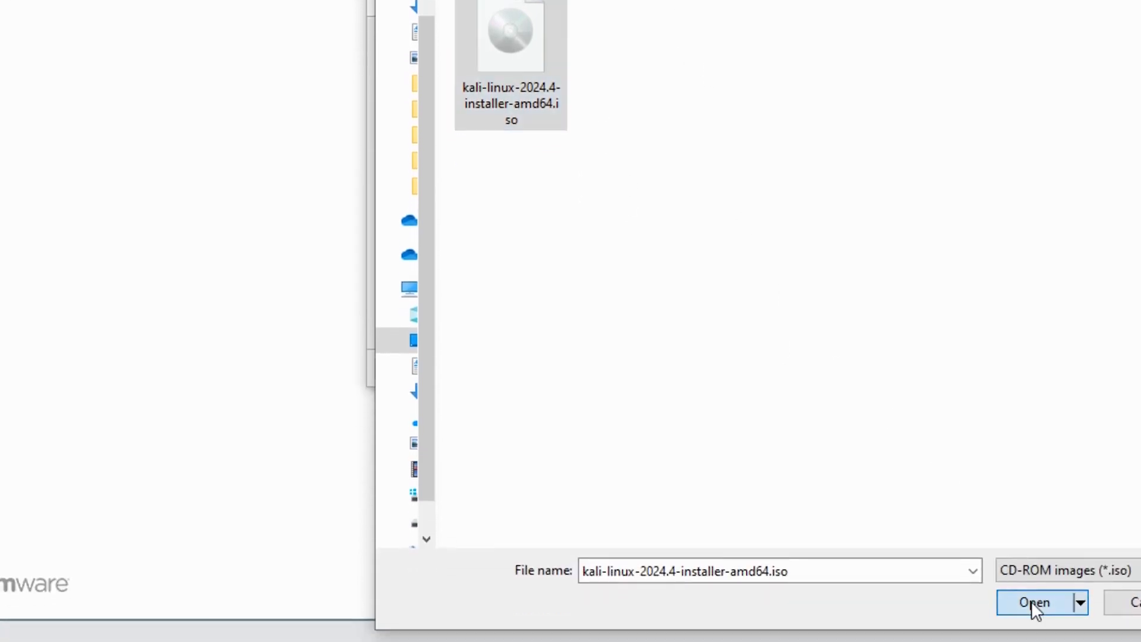
click(1032, 601)
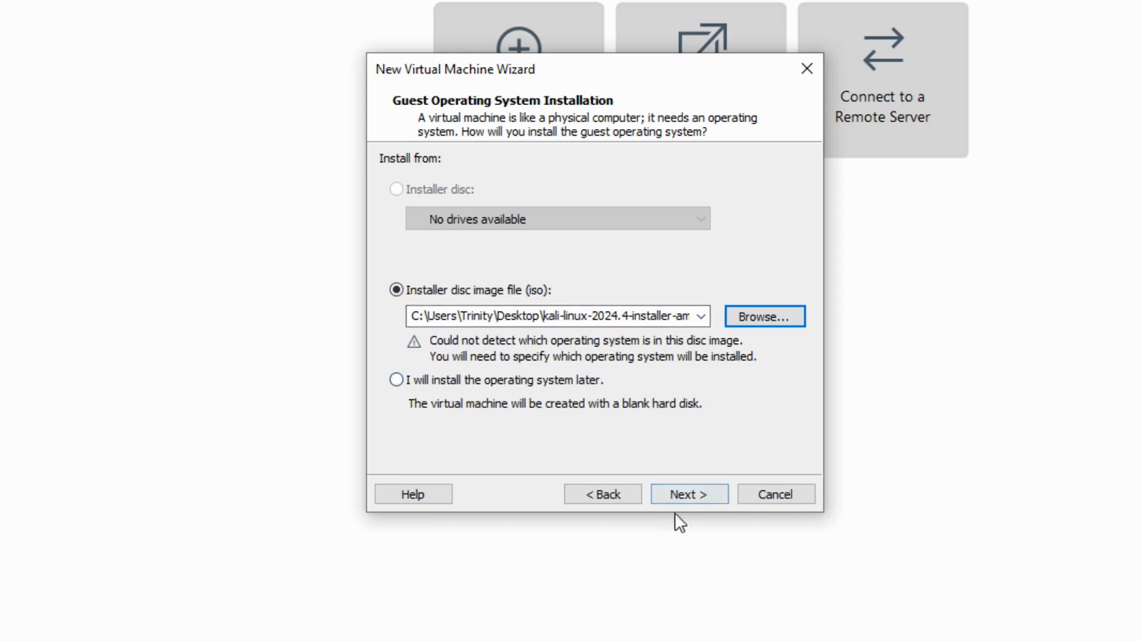
- Set the guest operating system to Linux, version Other Linux 6.x kernel 64-bit
click(683, 497)
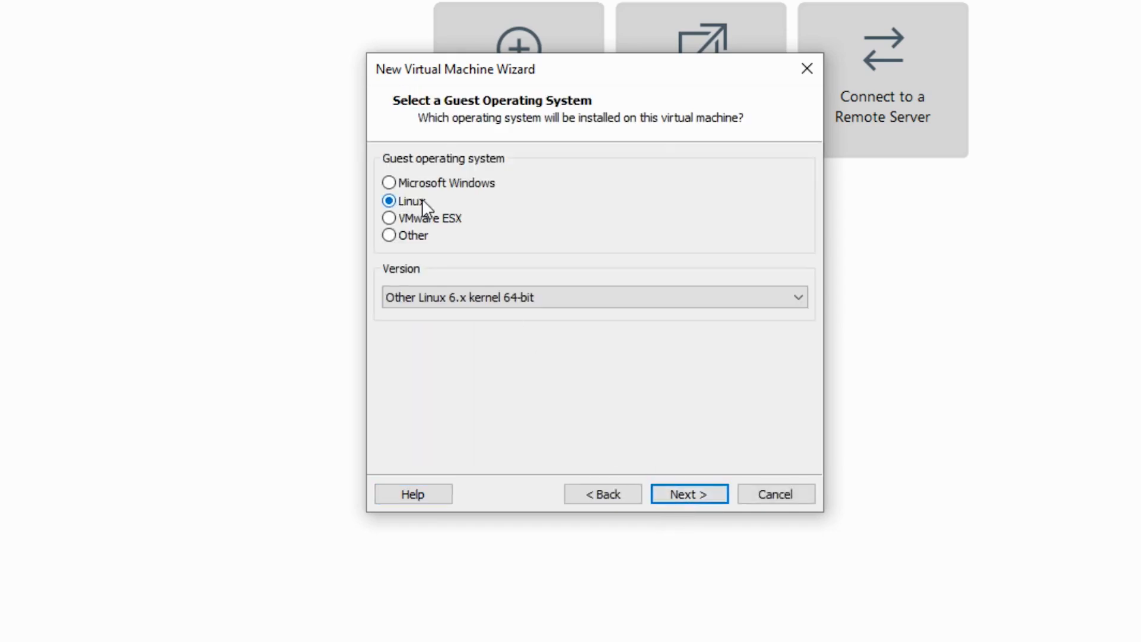
click(389, 201)
click(552, 305)
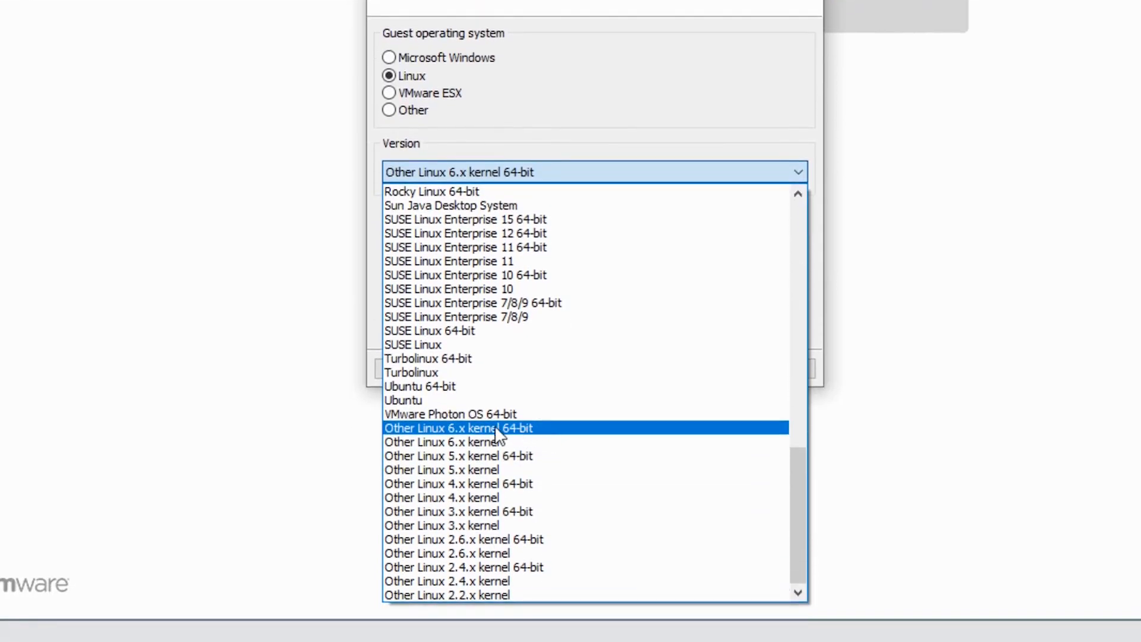
click(463, 428)
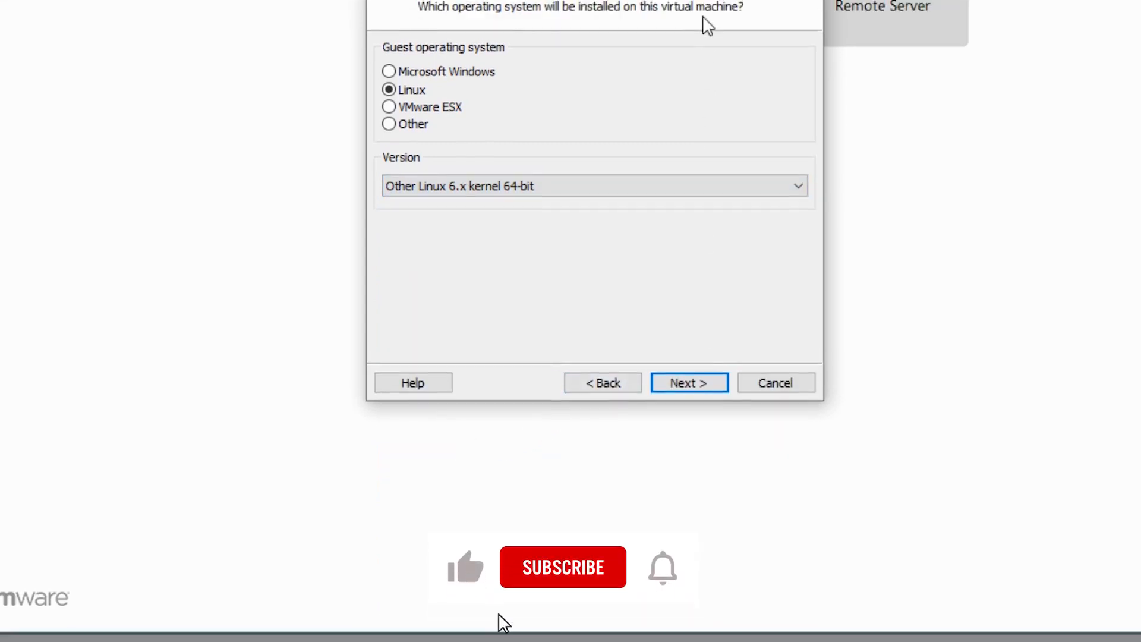
click(692, 478)
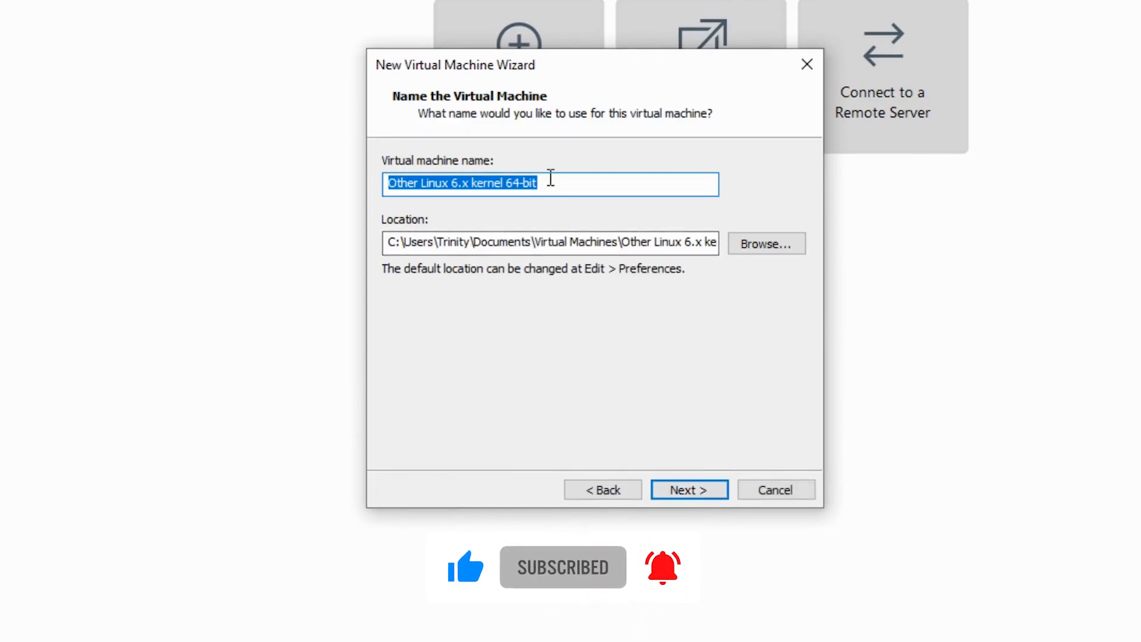
- Replace the default machine name with VmwareKali, keeping the suggested storage location
click(559, 182)
drag(557, 183, 329, 190)
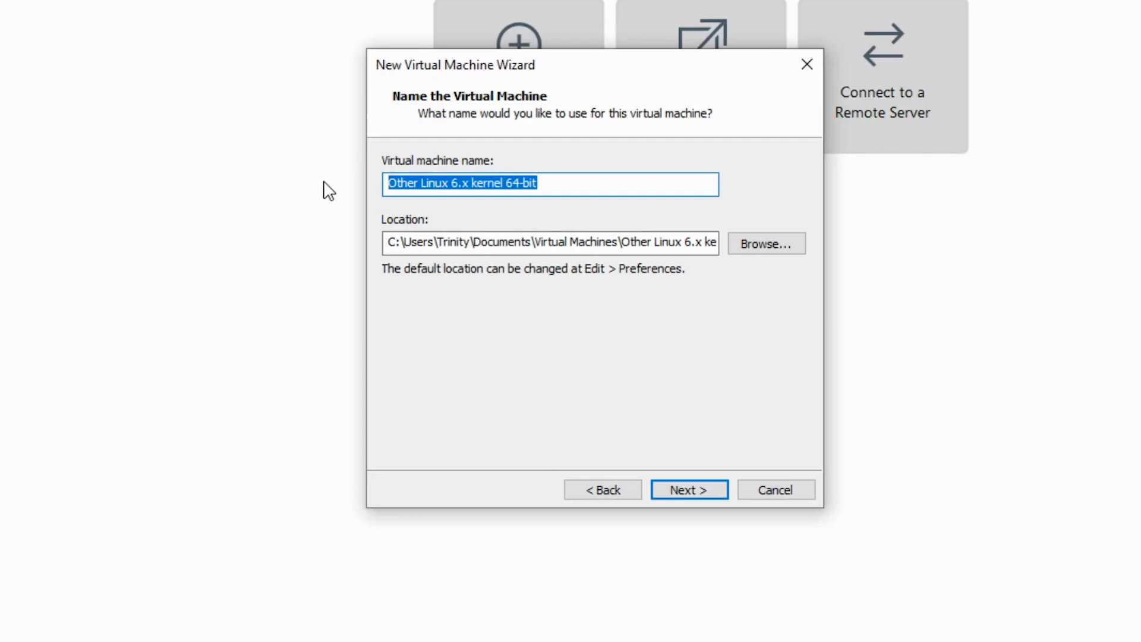
text(Vmwa)
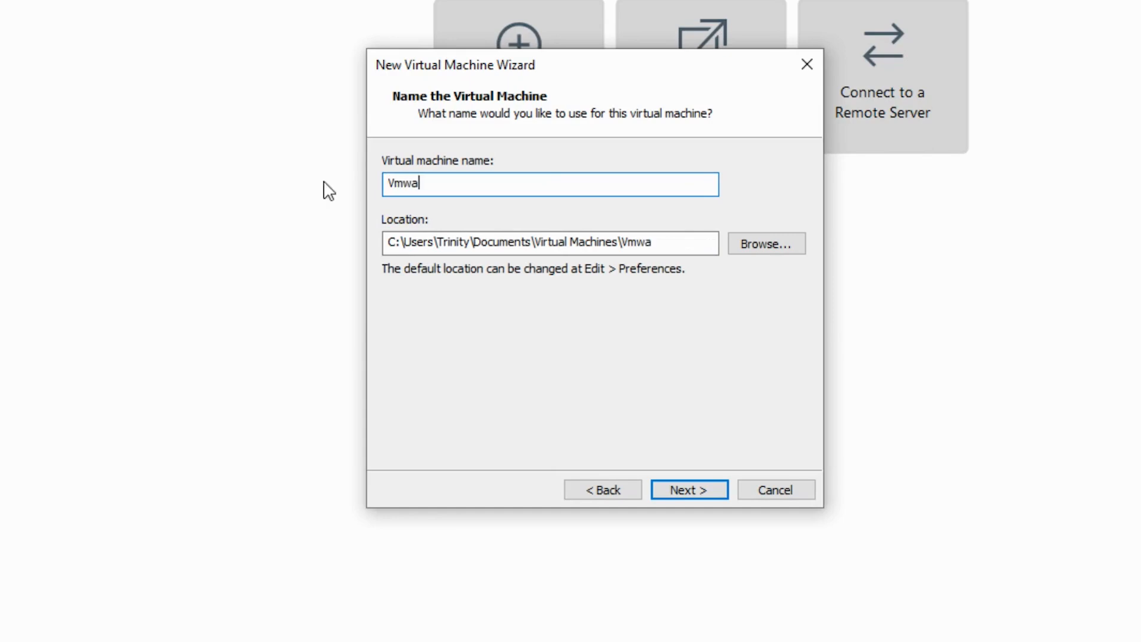
text(reKali)
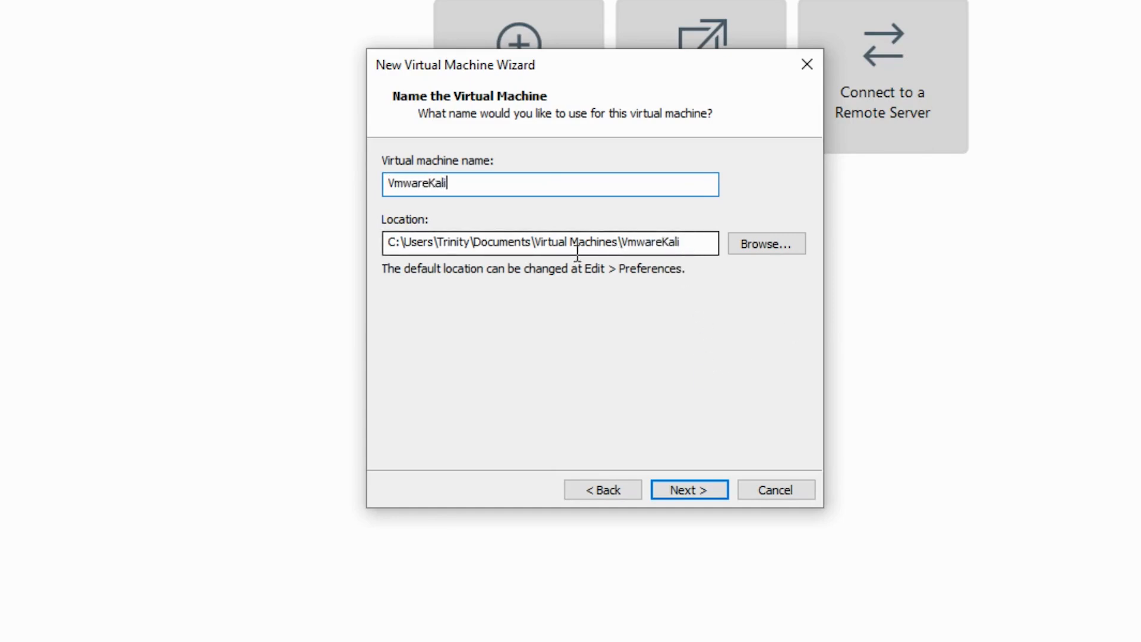
drag(474, 242, 532, 246)
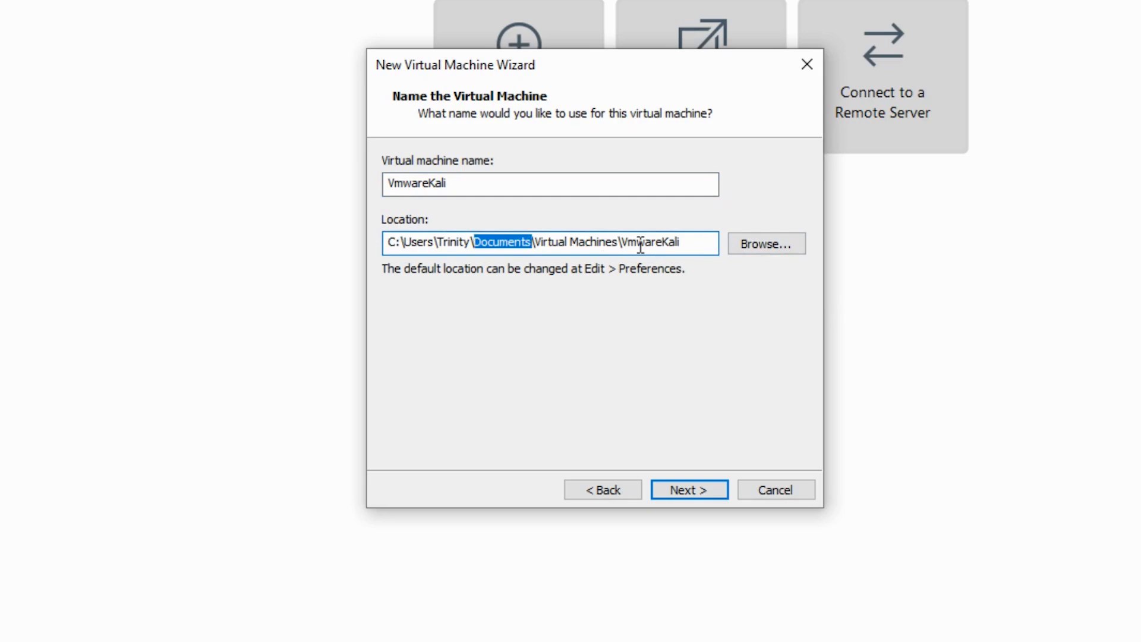
click(691, 492)
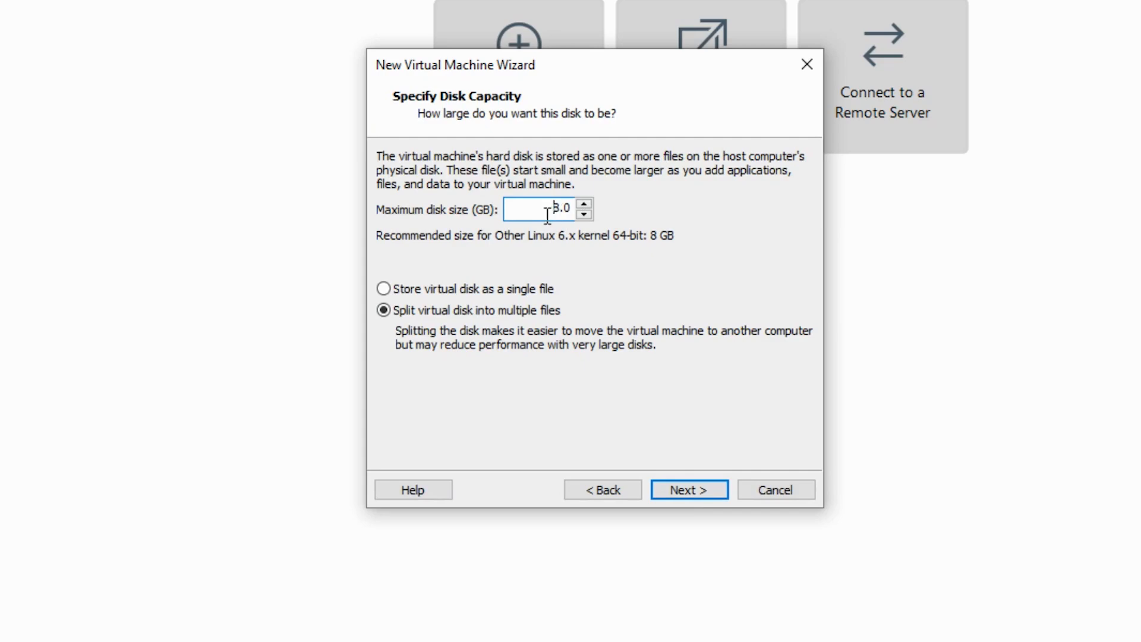
- Set the maximum disk size to 30 GB, stored as a single file
text(30)
click(388, 292)
click(702, 488)
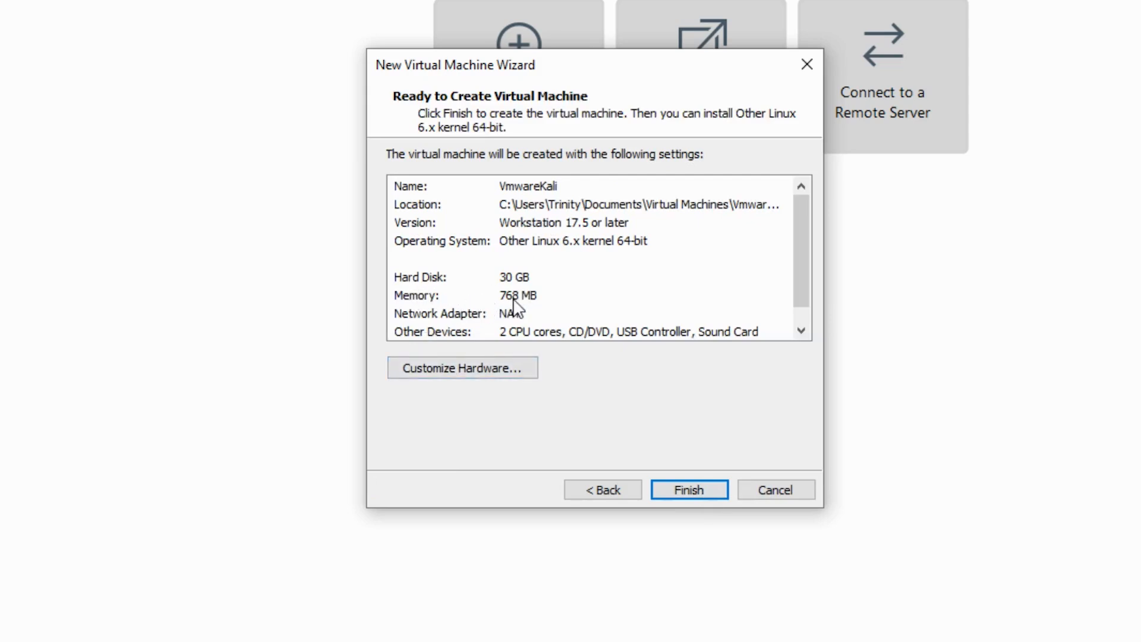
- Raise the virtual machine's memory from 768 MB to 2 GB in the hardware settings
click(479, 375)
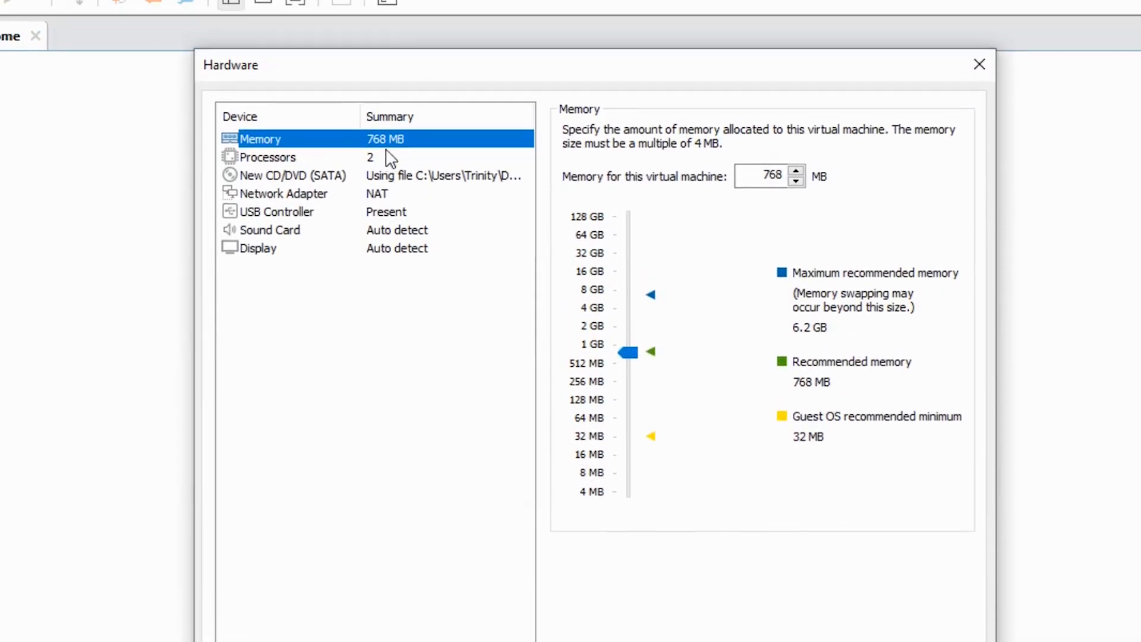
drag(748, 174, 782, 179)
click(796, 171)
drag(629, 348, 630, 326)
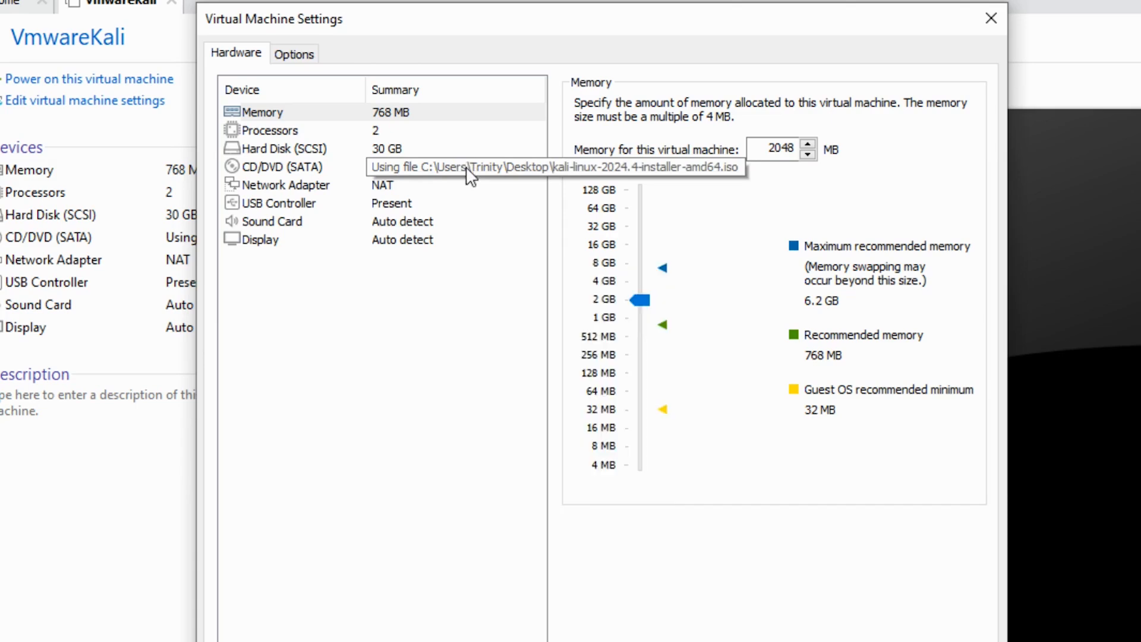
- Attach the Kali installer ISO to the CD/DVD (SATA) drive and close the hardware settings
click(468, 169)
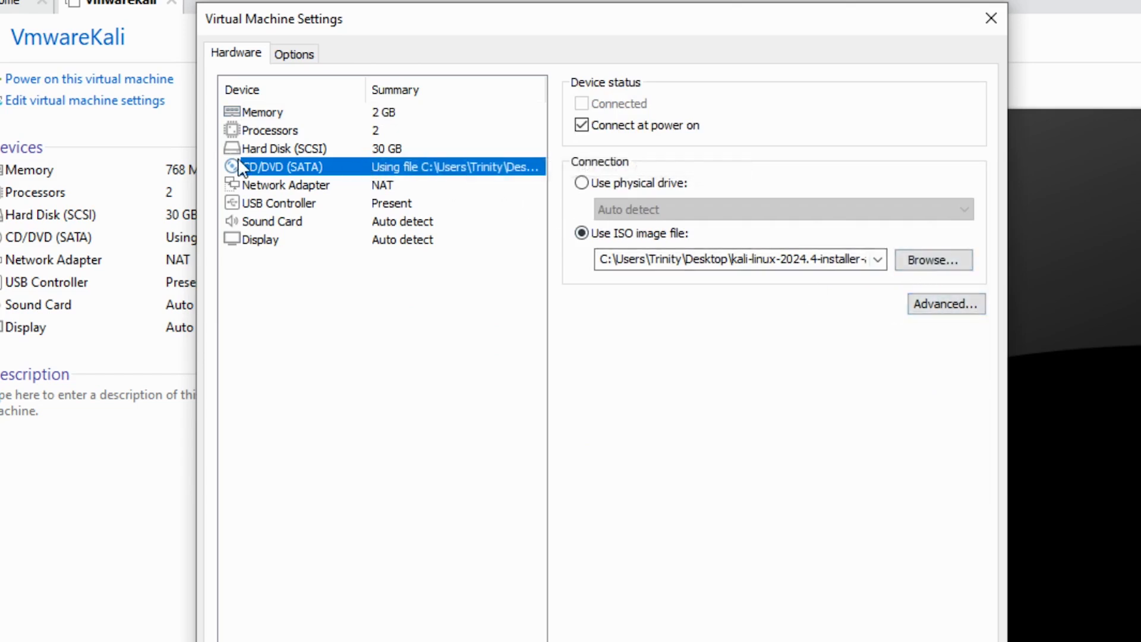
click(917, 266)
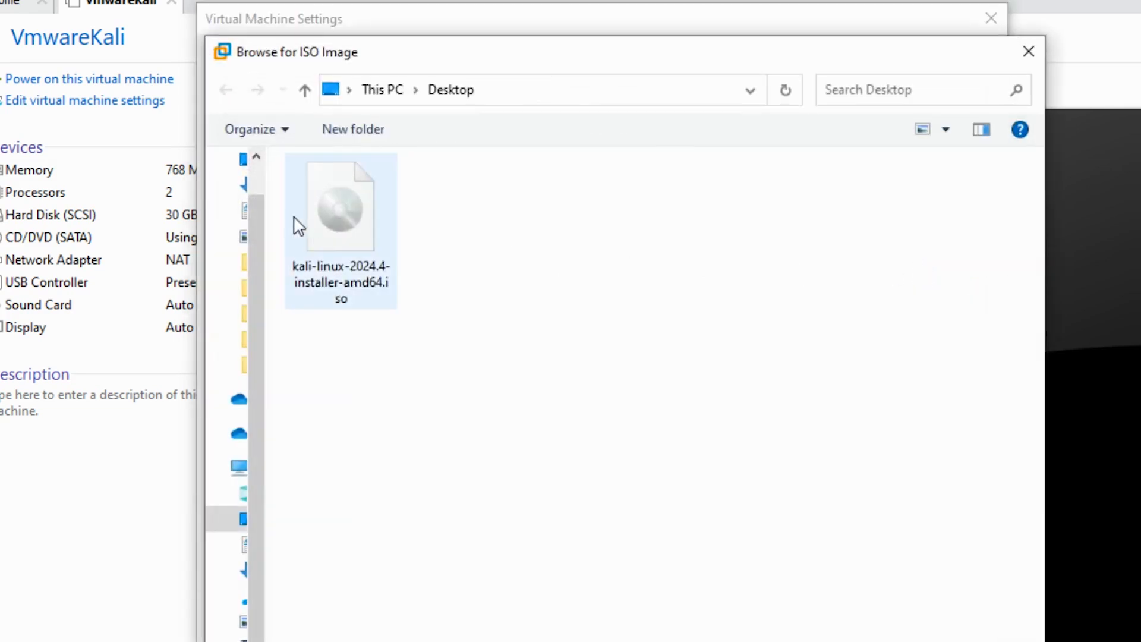
click(364, 214)
click(860, 602)
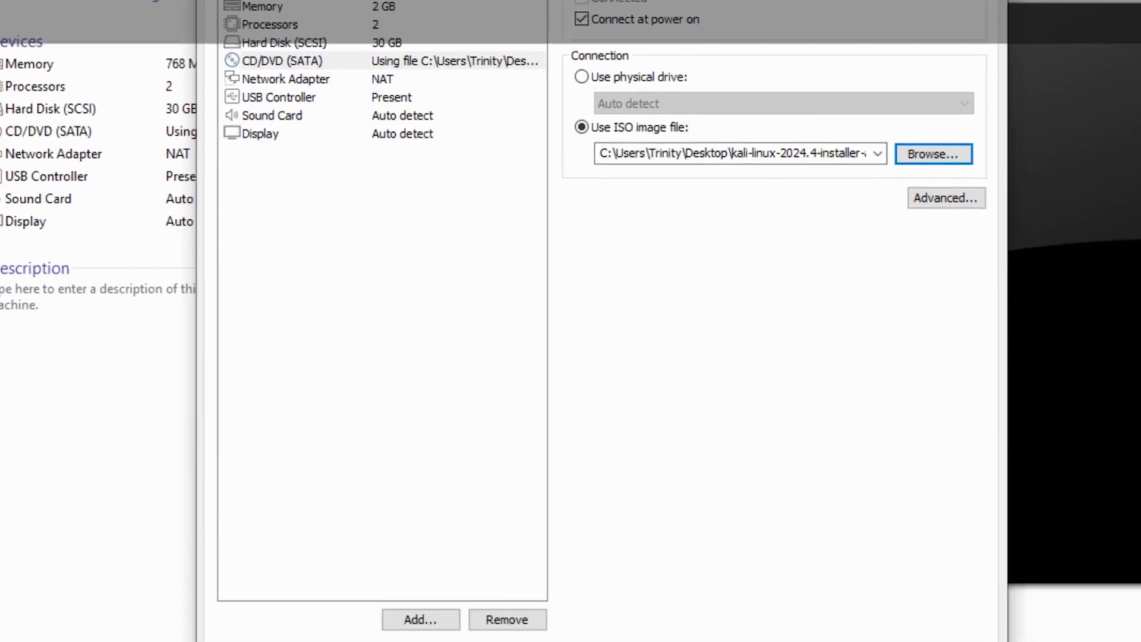
click(788, 595)
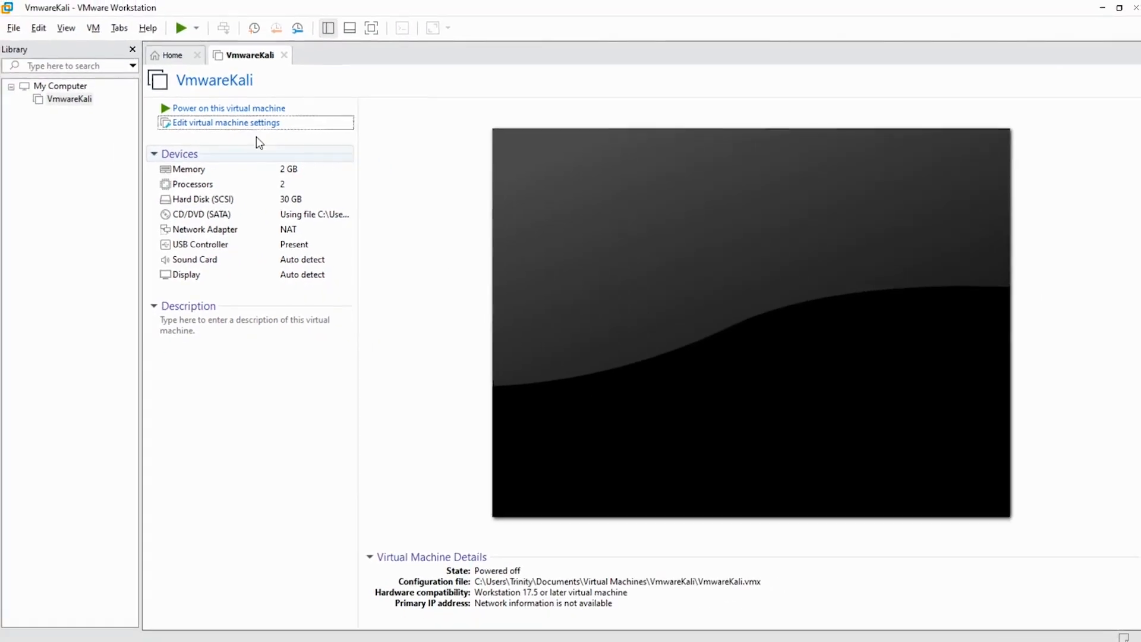
- Power on VmwareKali, start the Graphical install, and release the mouse to the host
click(219, 109)
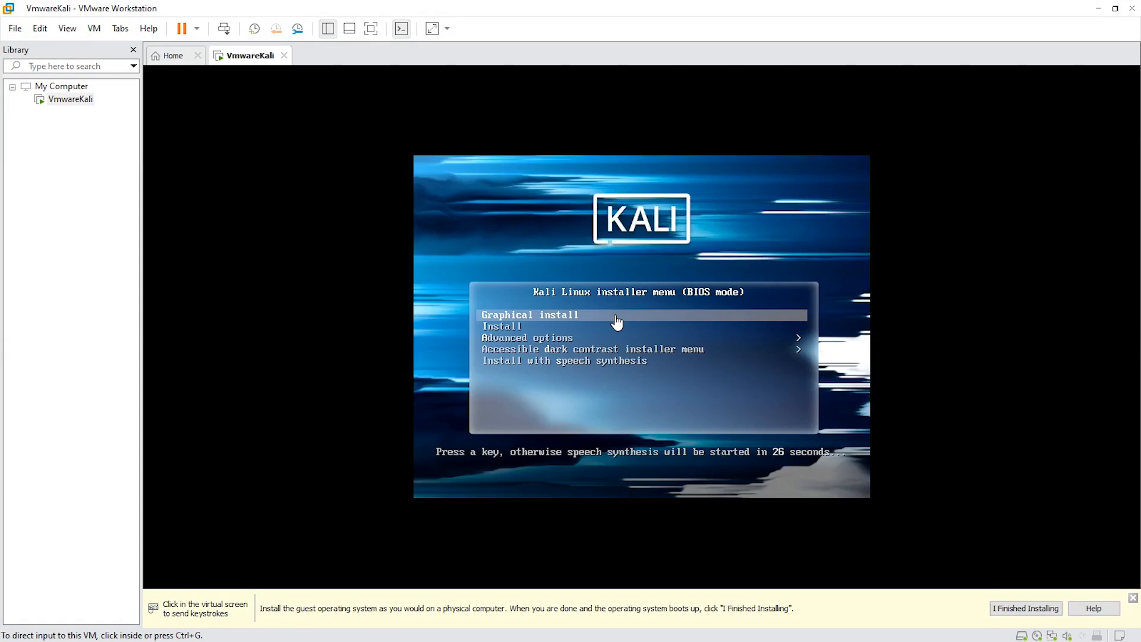
click(616, 321)
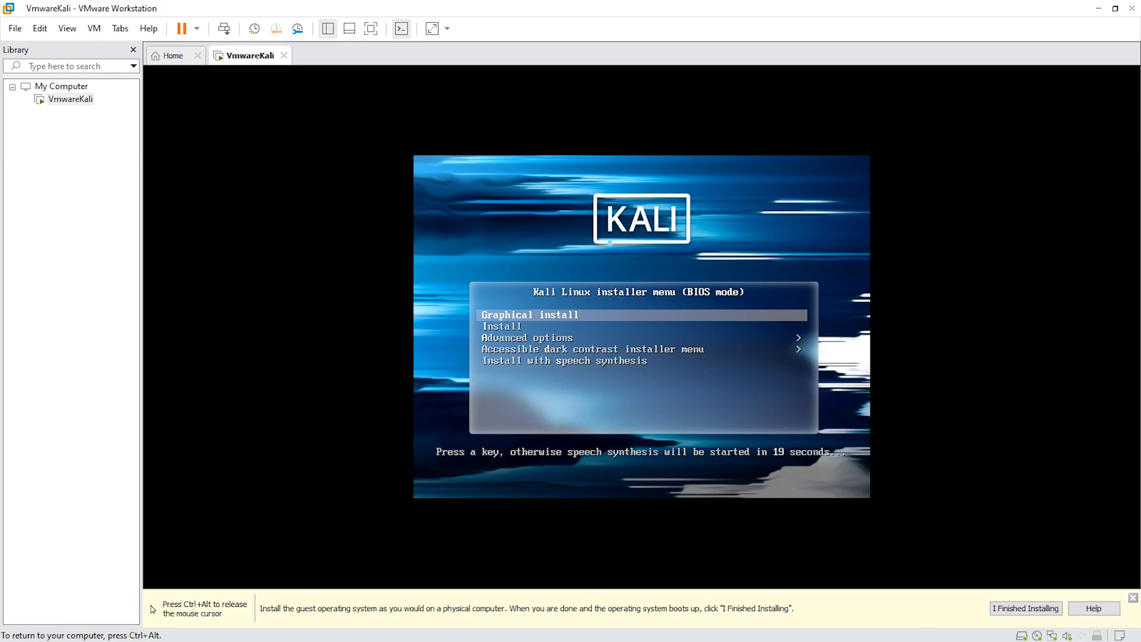
key(Return)
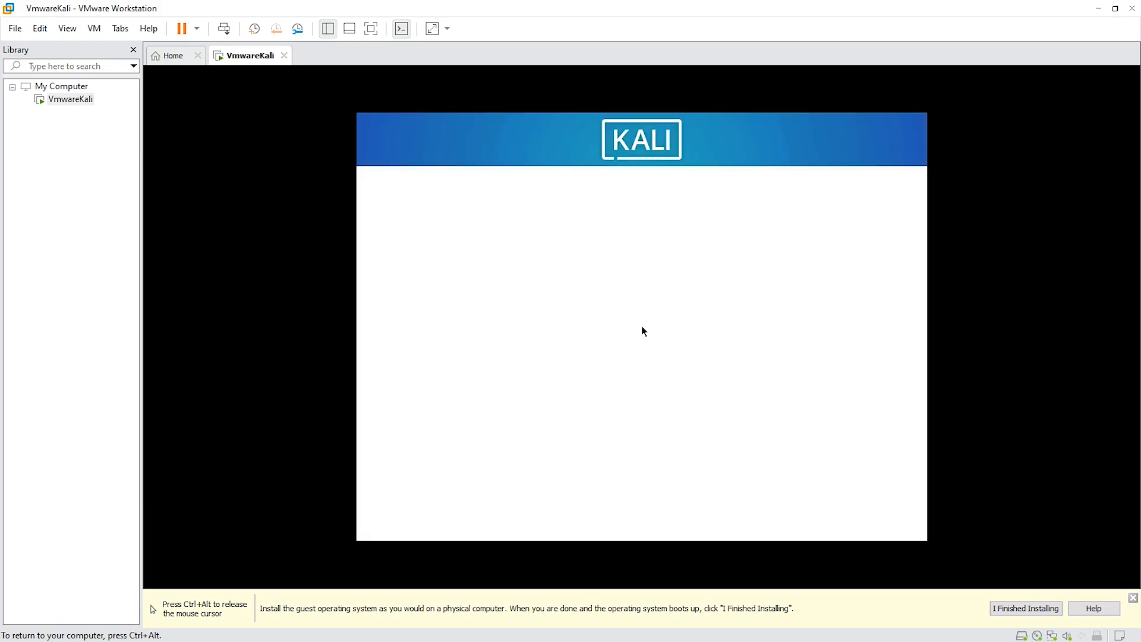
key(ctrl+alt)
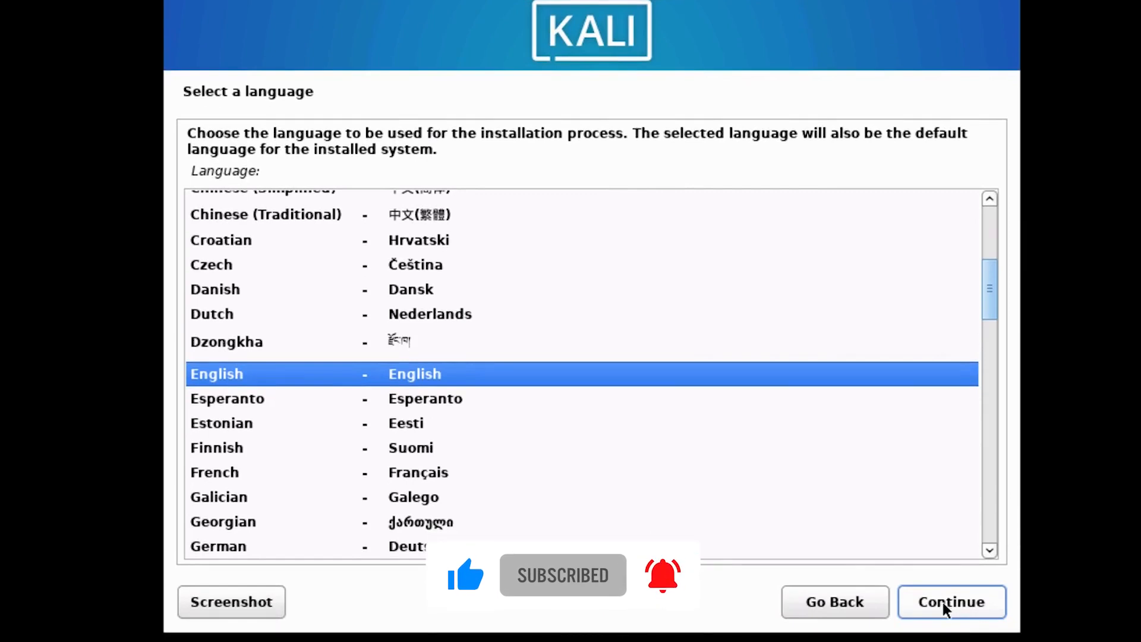
- Accept English as the language and United States as the location
click(943, 601)
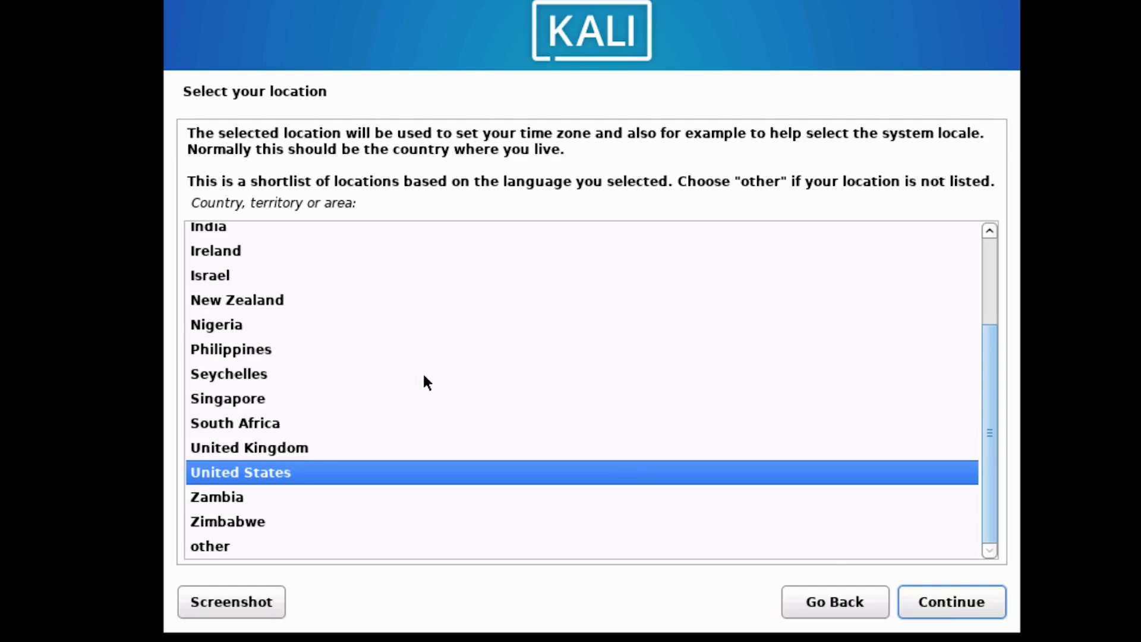
drag(989, 363, 989, 359)
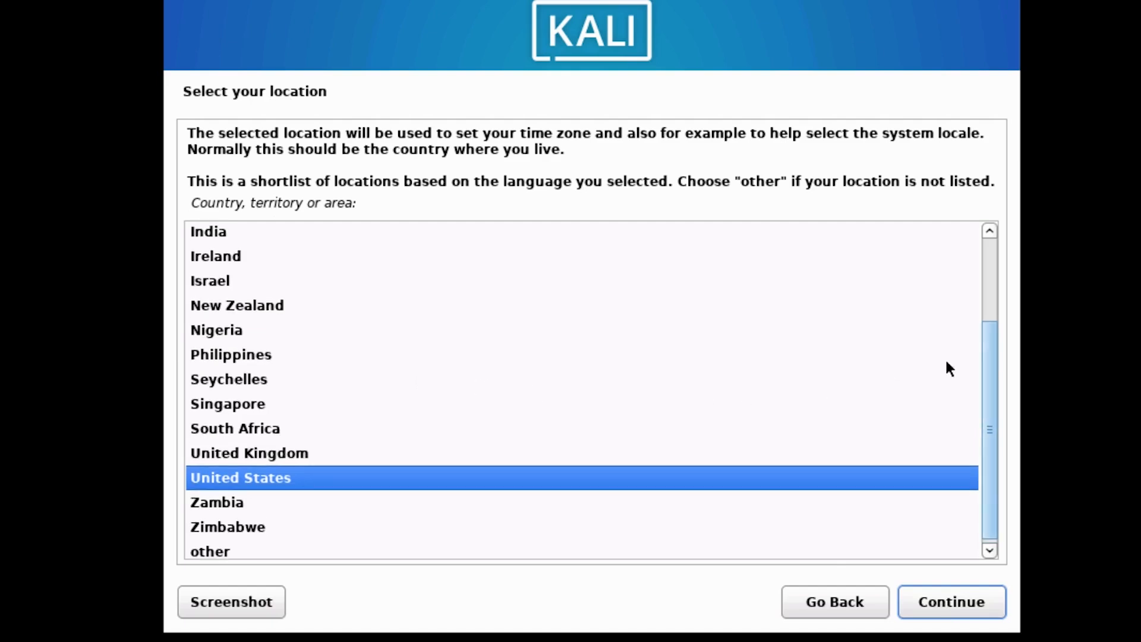
click(953, 598)
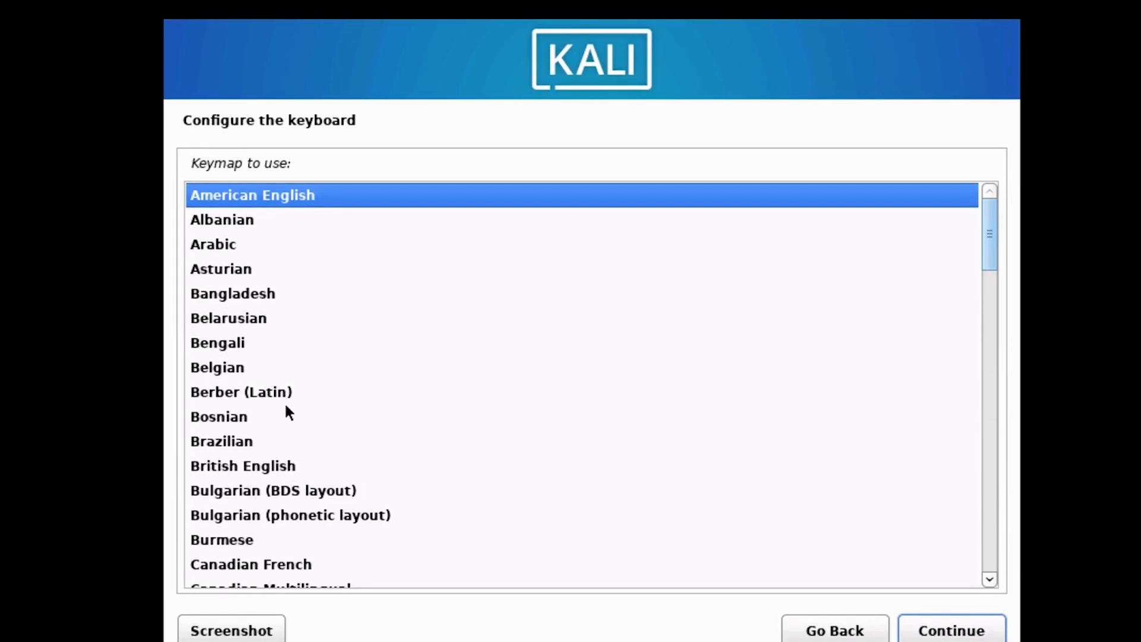
- Choose British English as the keyboard keymap
scroll(324, 383, down, 3)
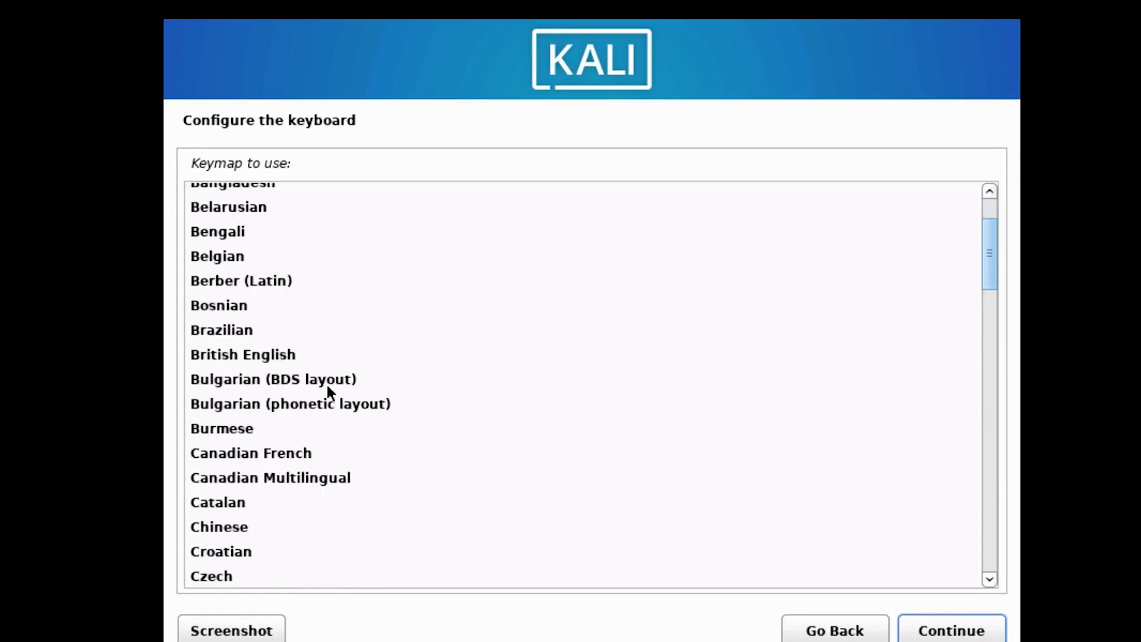
scroll(328, 390, up, 1)
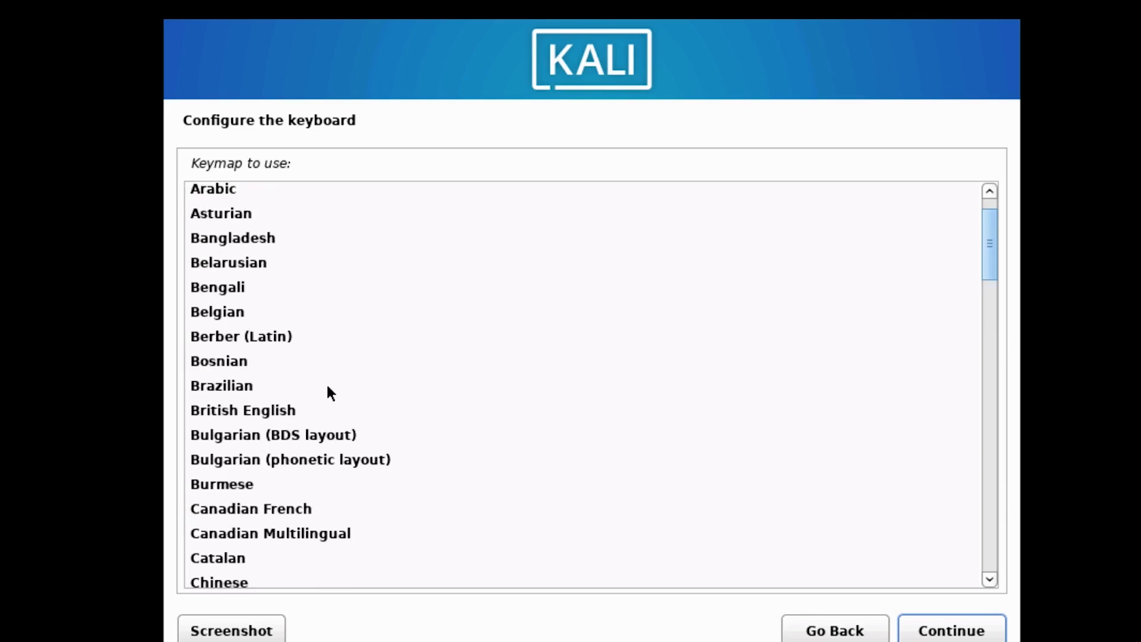
scroll(328, 391, up, 1)
scroll(328, 392, down, 4)
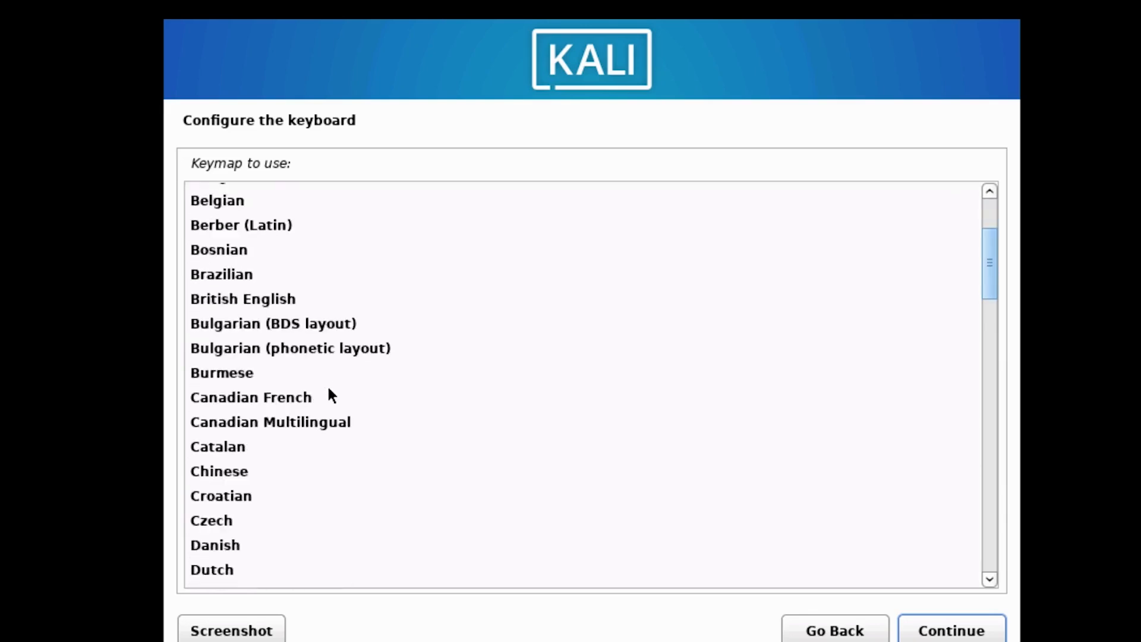
click(291, 298)
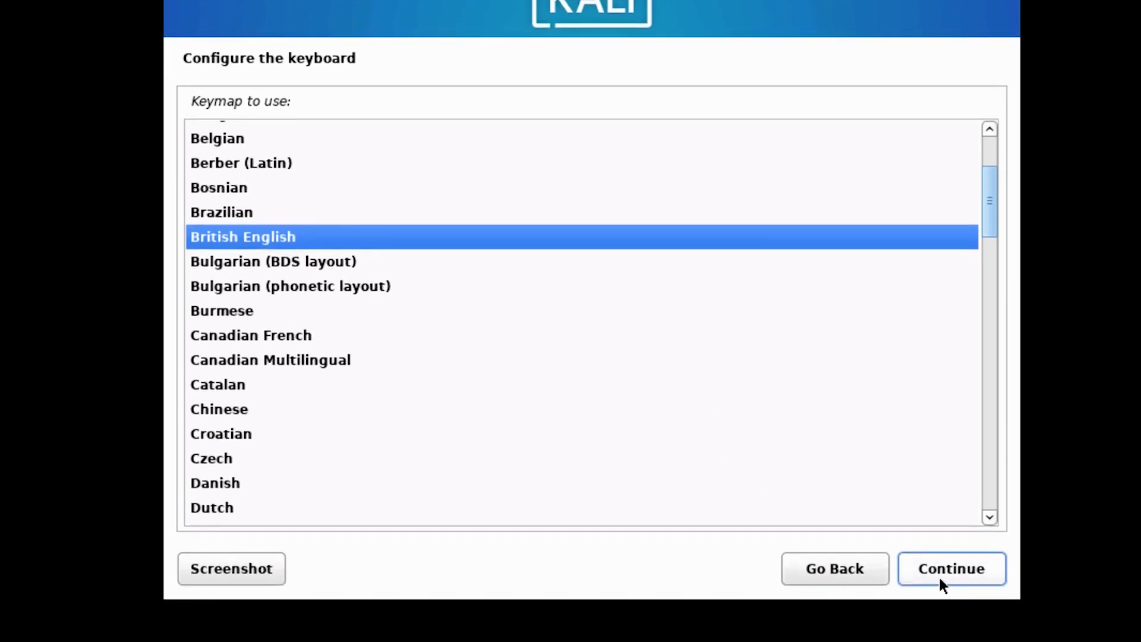
click(942, 634)
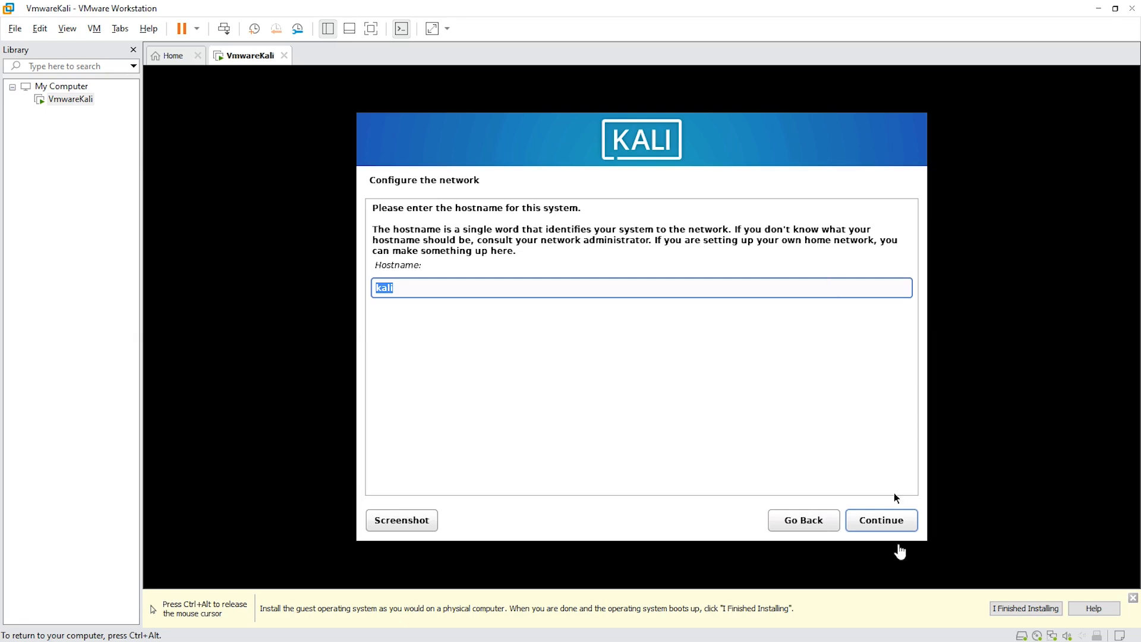
- Keep hostname kali with an empty domain, then enter the new user's full name
click(875, 525)
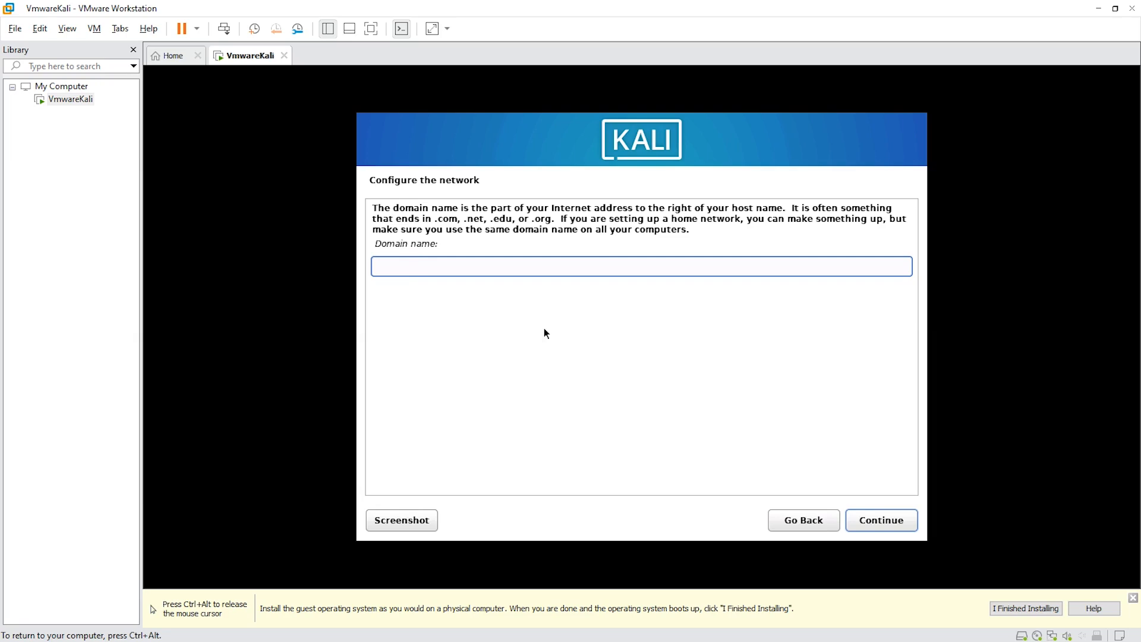
click(877, 526)
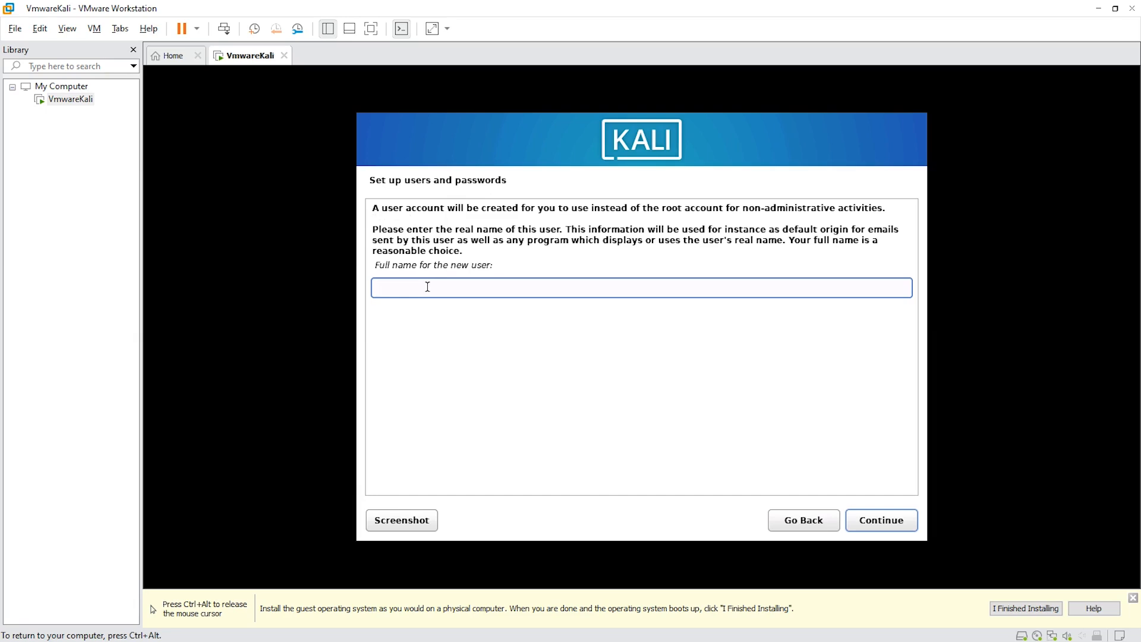
text(vmwkali)
click(883, 521)
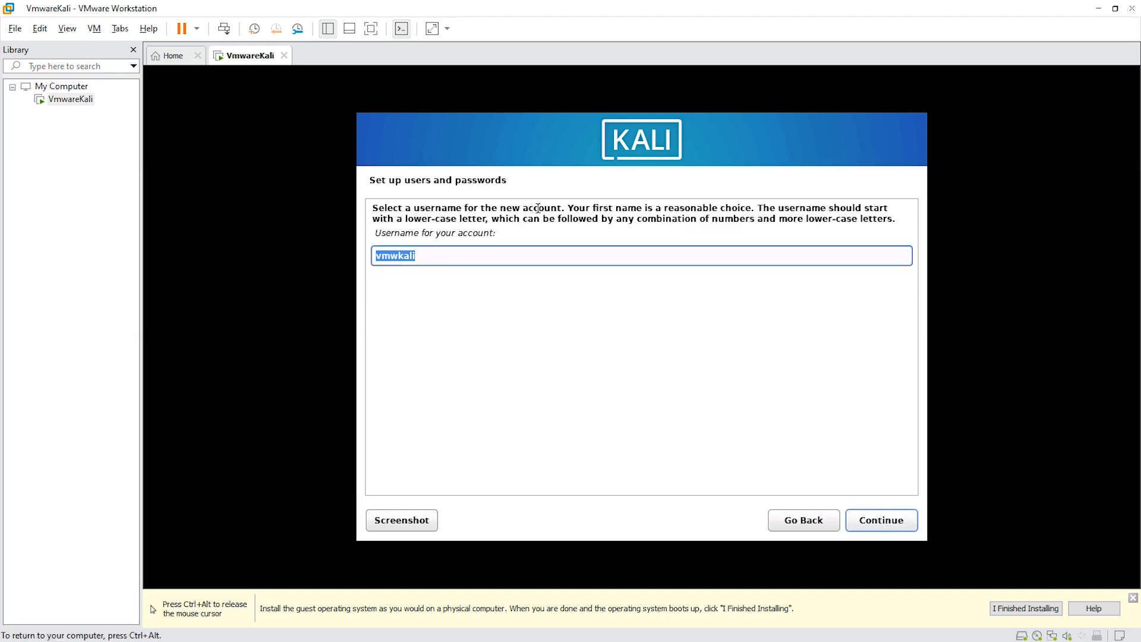
- Accept the suggested username, then enter the user's password in both password fields and continue
click(461, 260)
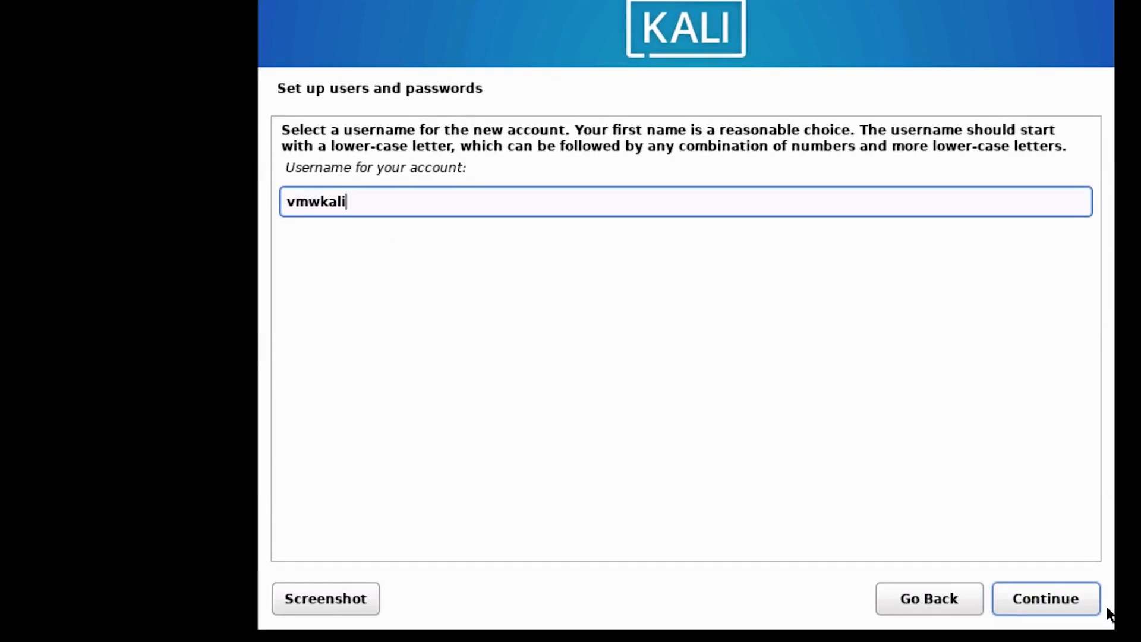
click(1055, 635)
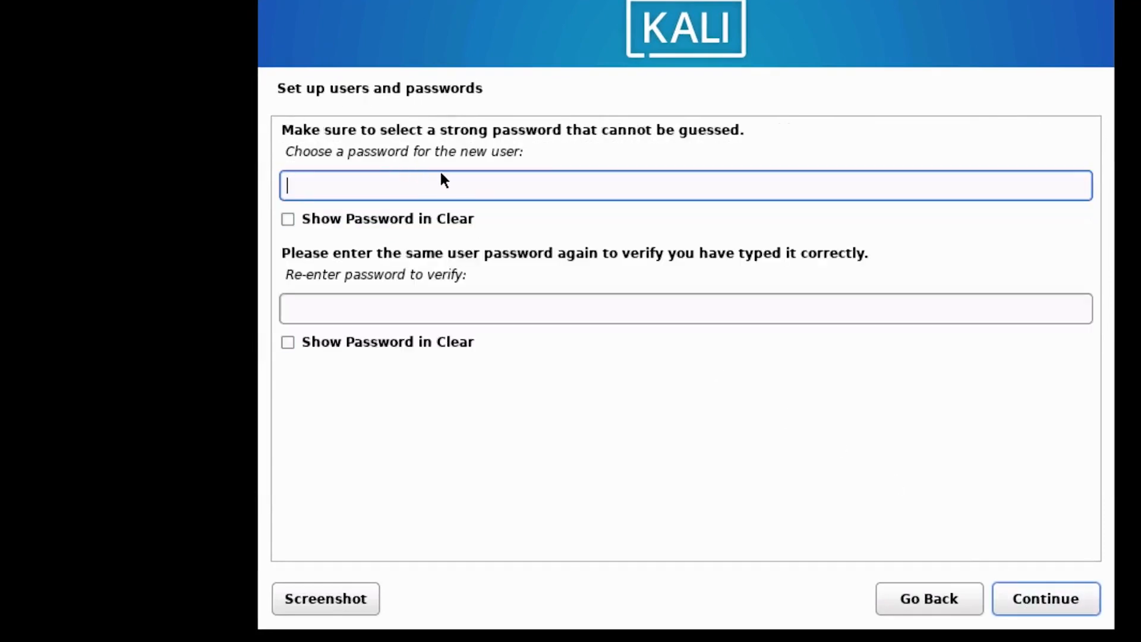
drag(292, 152, 528, 153)
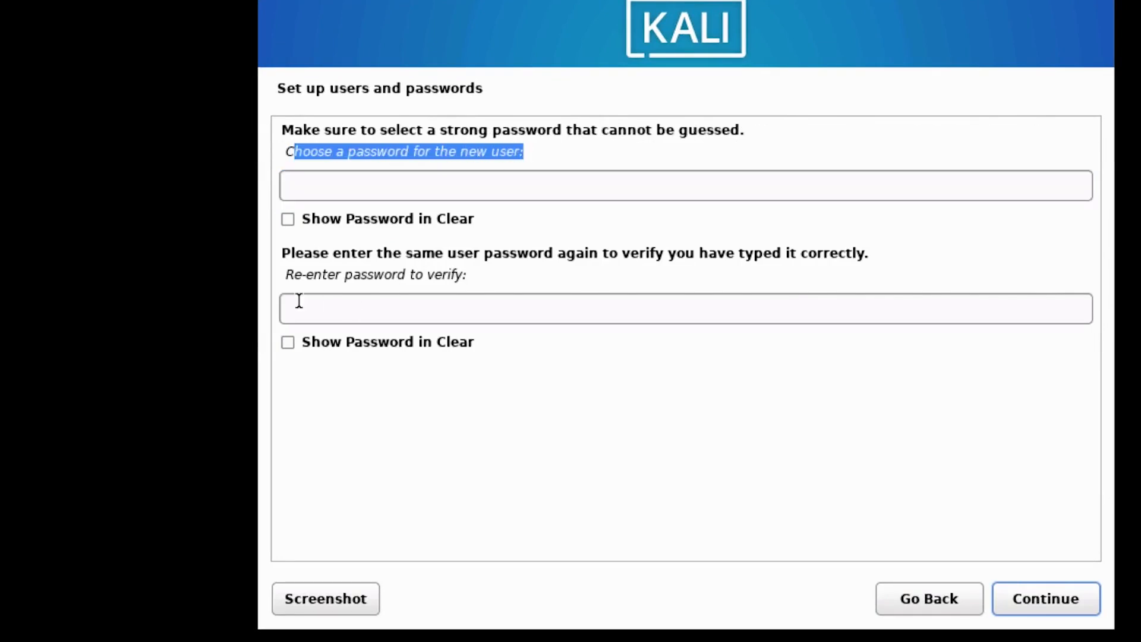
drag(283, 273, 479, 271)
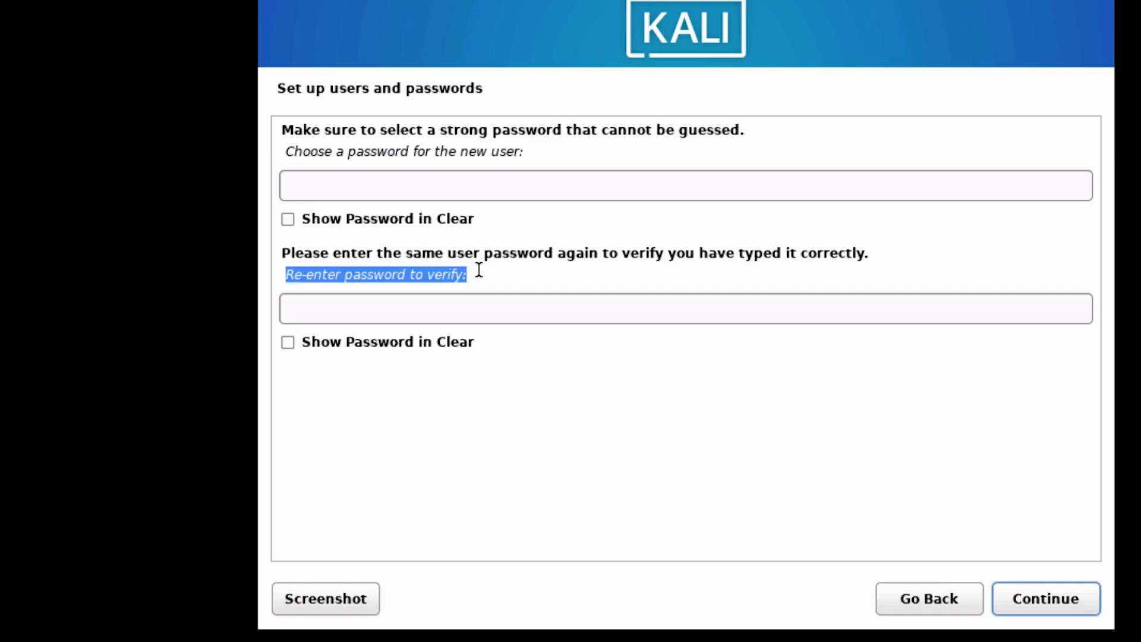
click(320, 181)
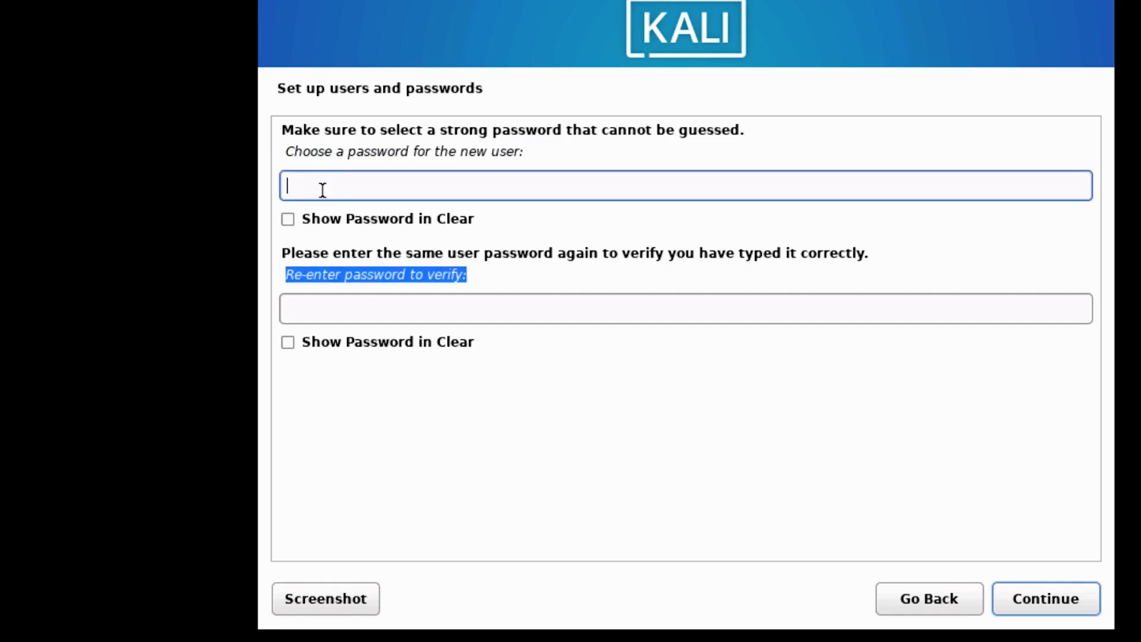
click(334, 309)
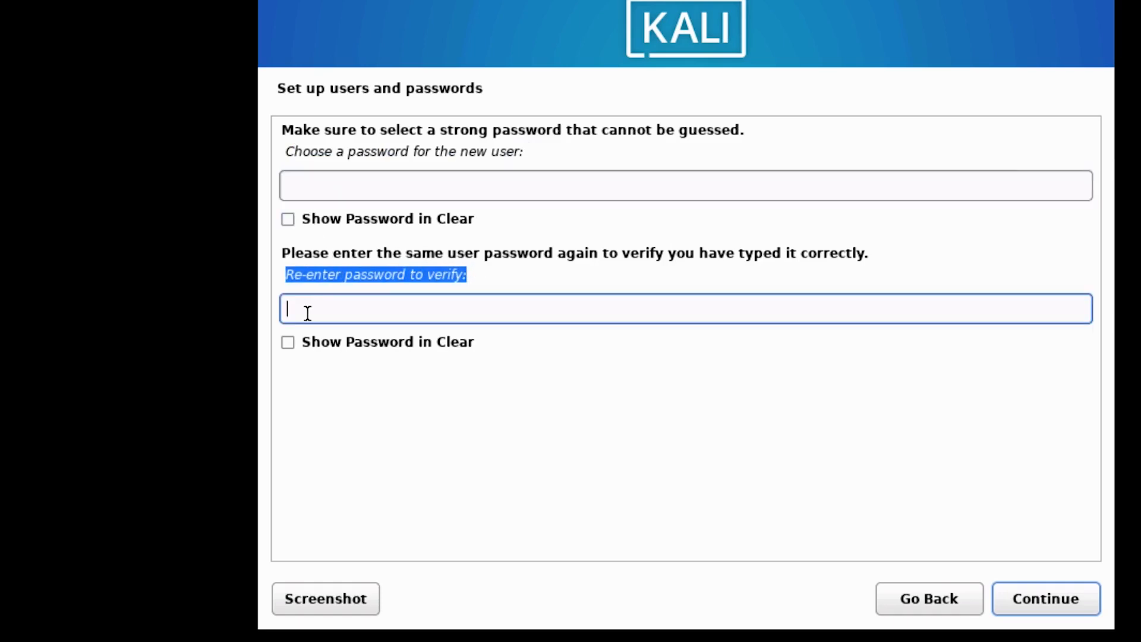
click(318, 182)
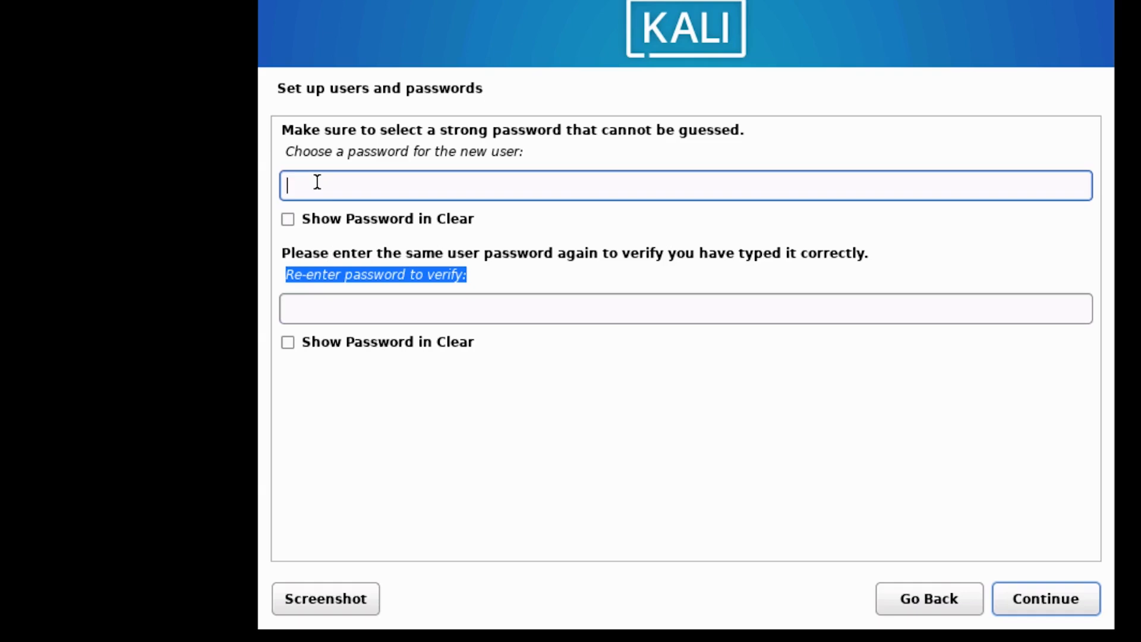
text(123456)
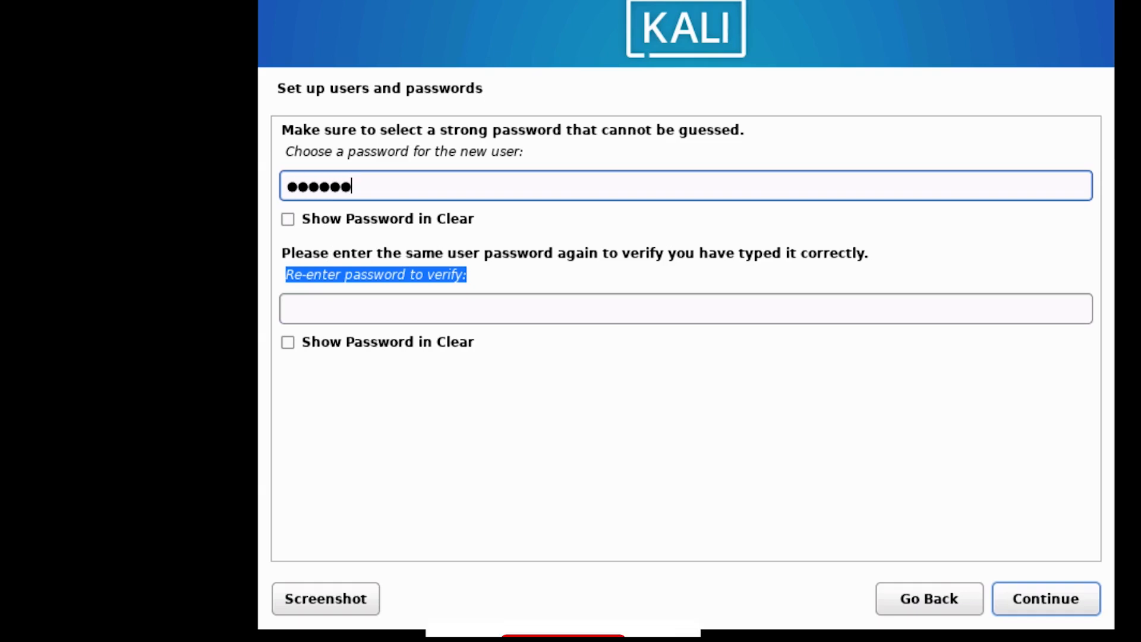
click(355, 308)
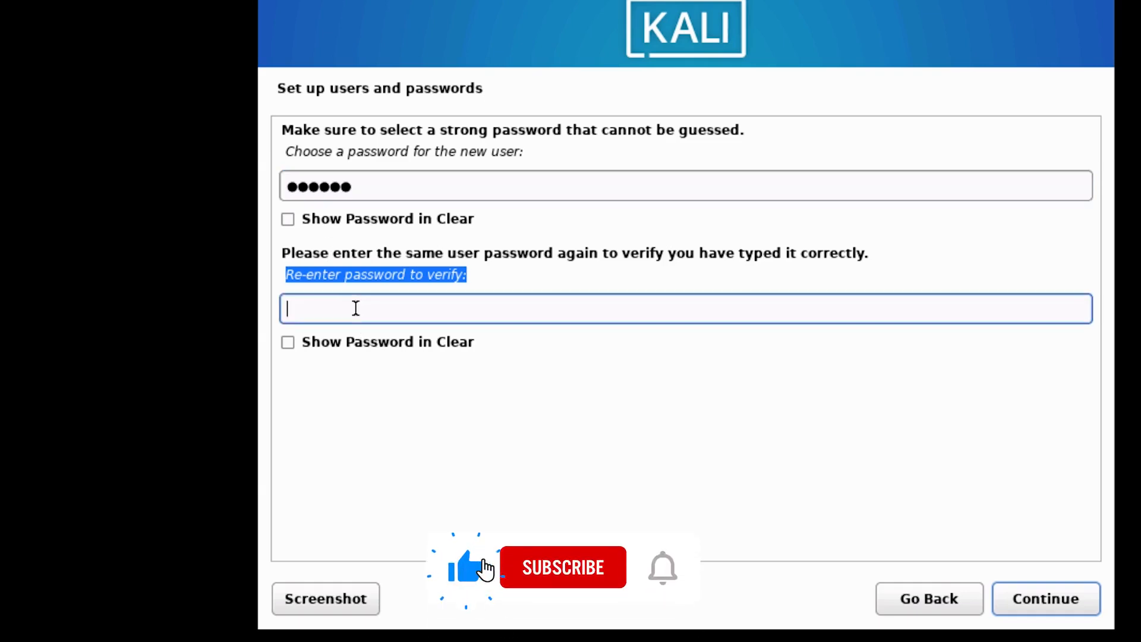
text(123456)
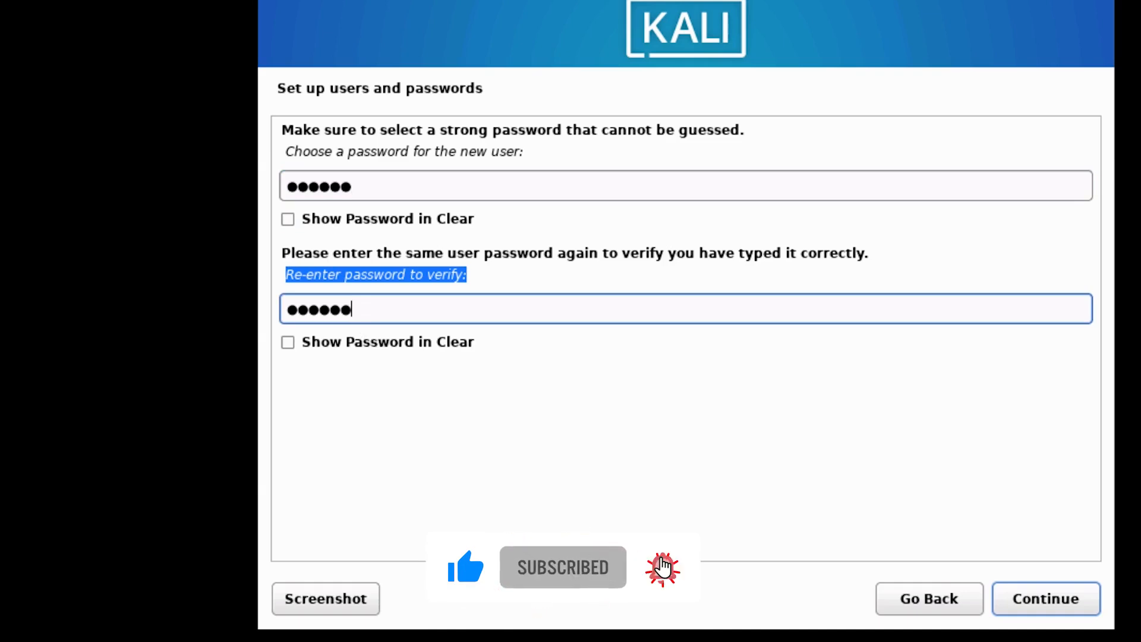
click(1034, 602)
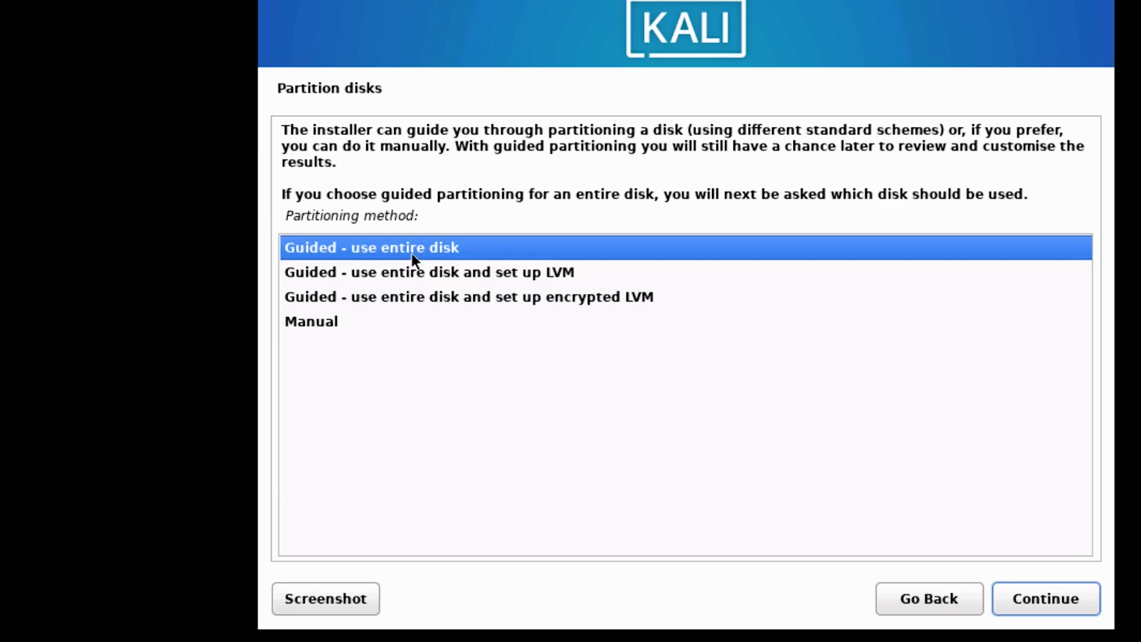
- Partition the 32.2 GB sda disk with Guided - use entire disk and All files in one partition
click(1068, 604)
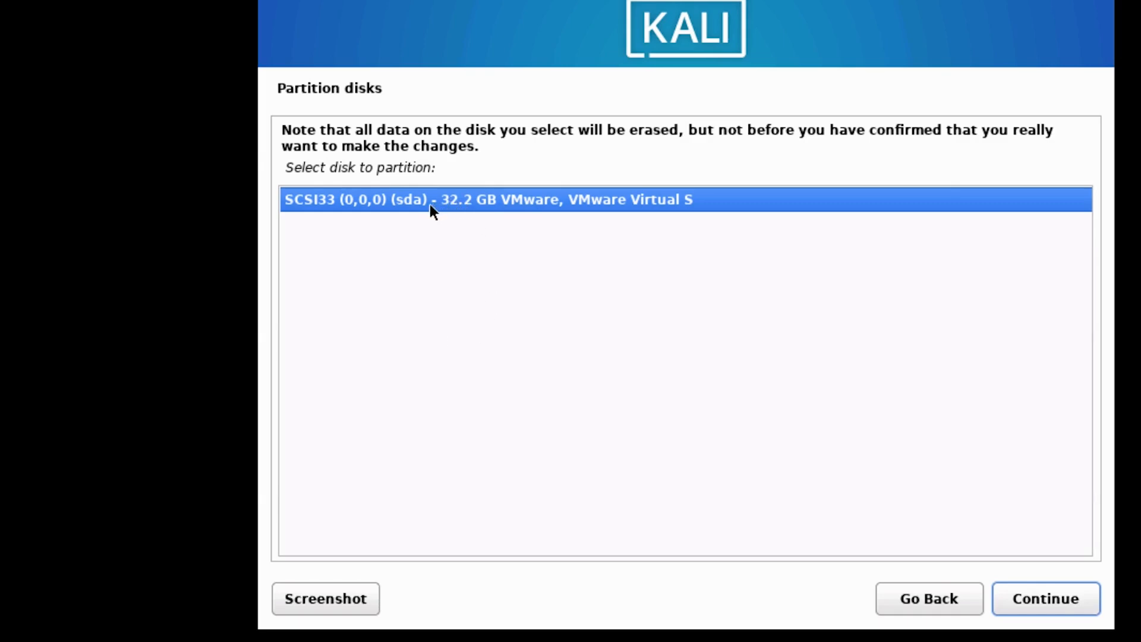
click(1022, 604)
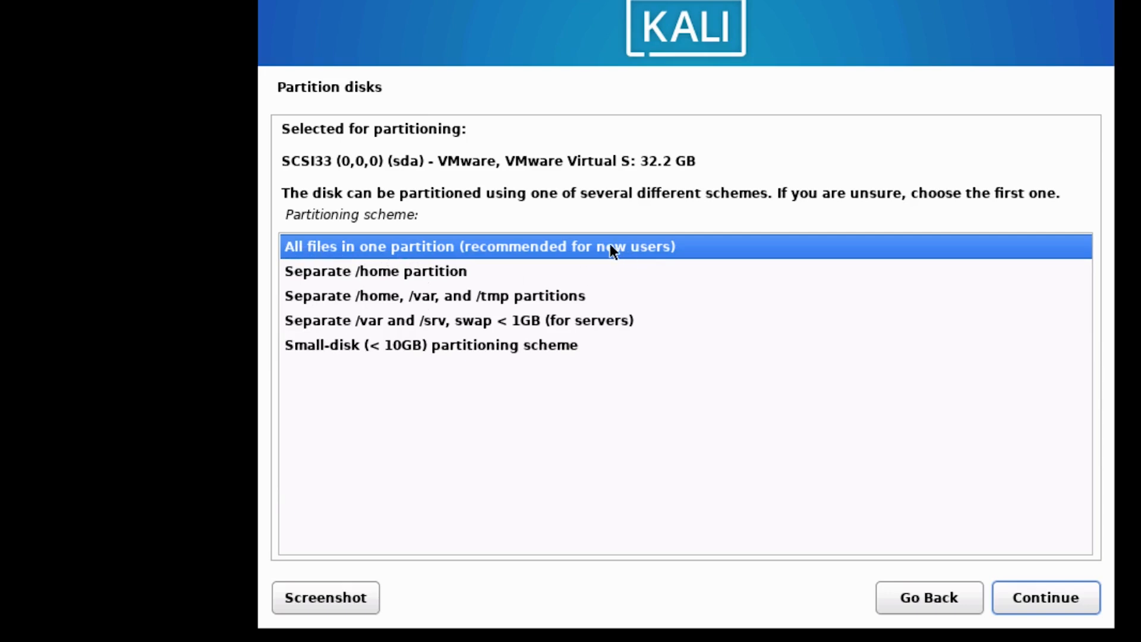
click(1029, 591)
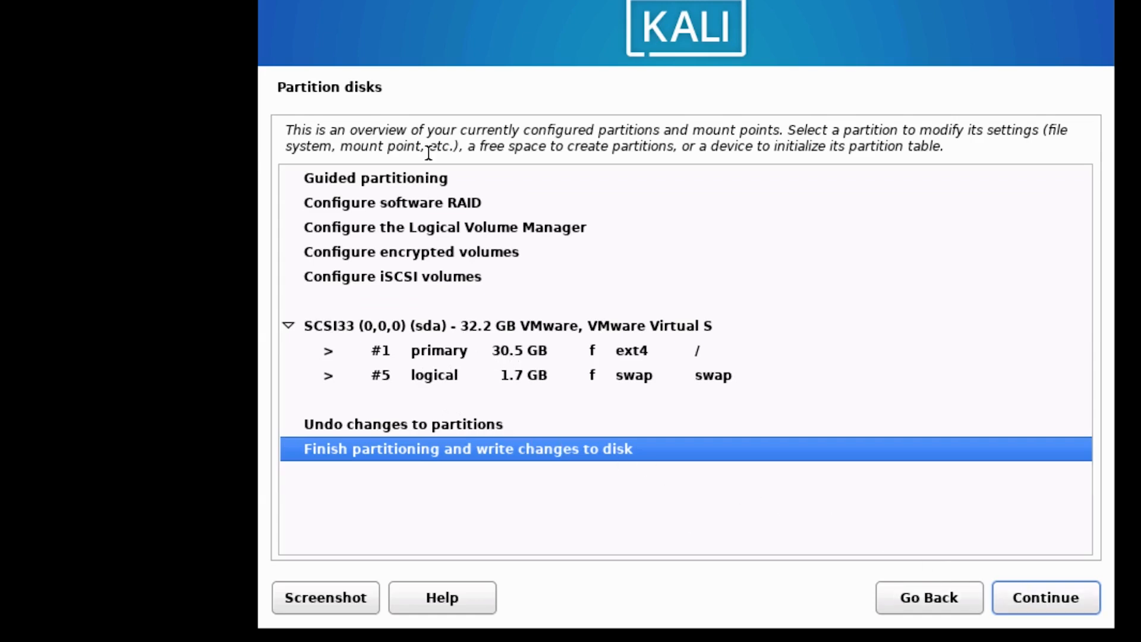
click(1058, 600)
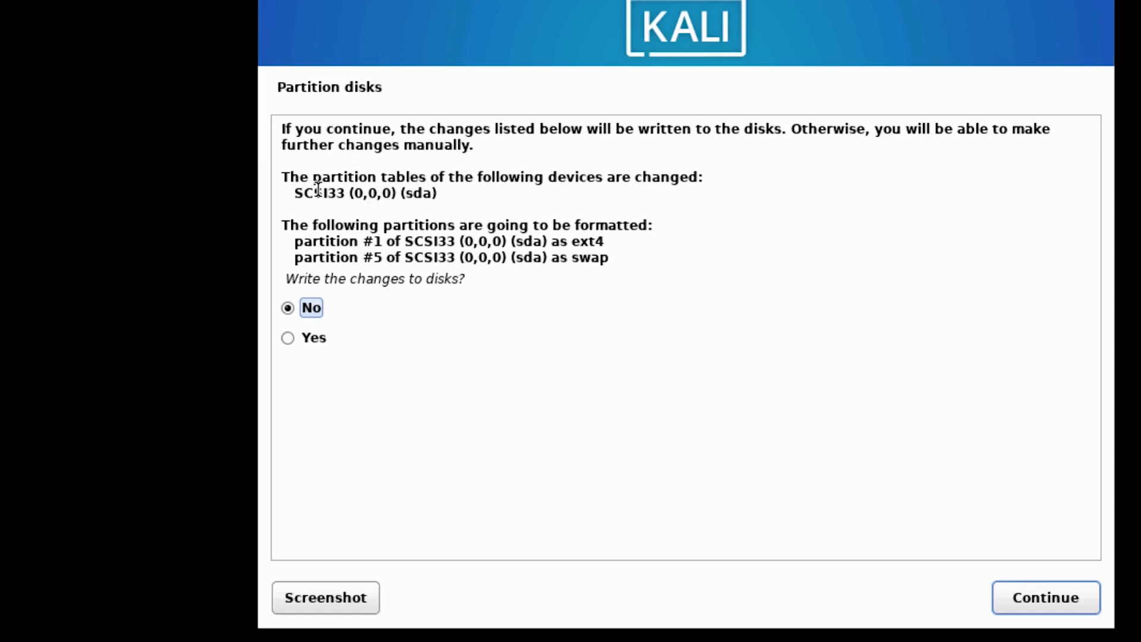
- Choose Yes to write the partition changes to disk and continue
key(Down)
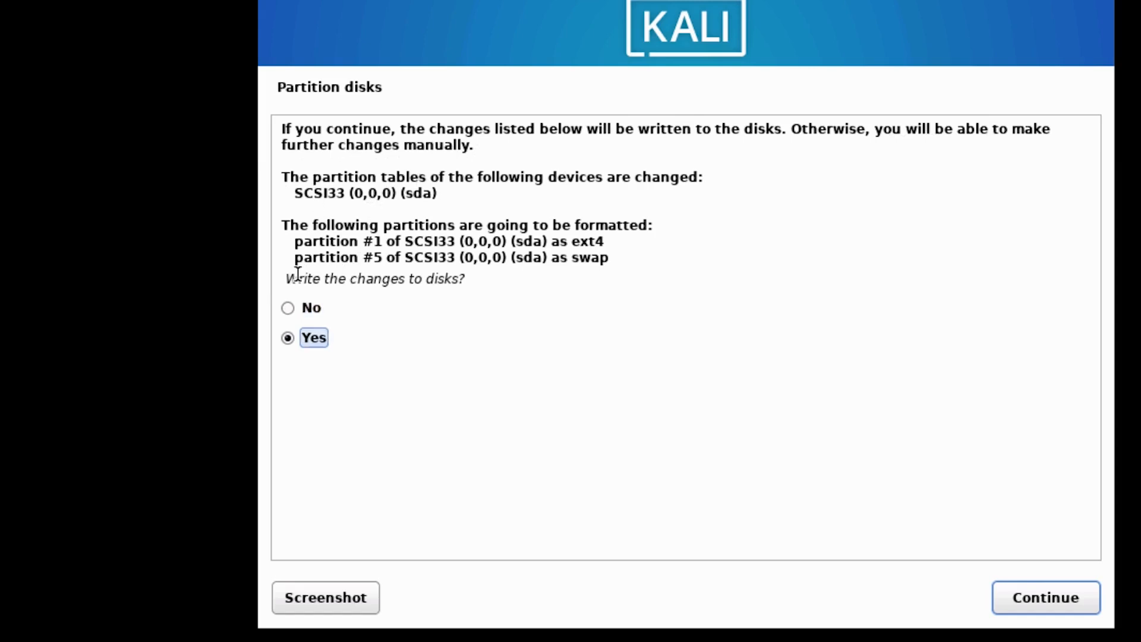
click(1025, 599)
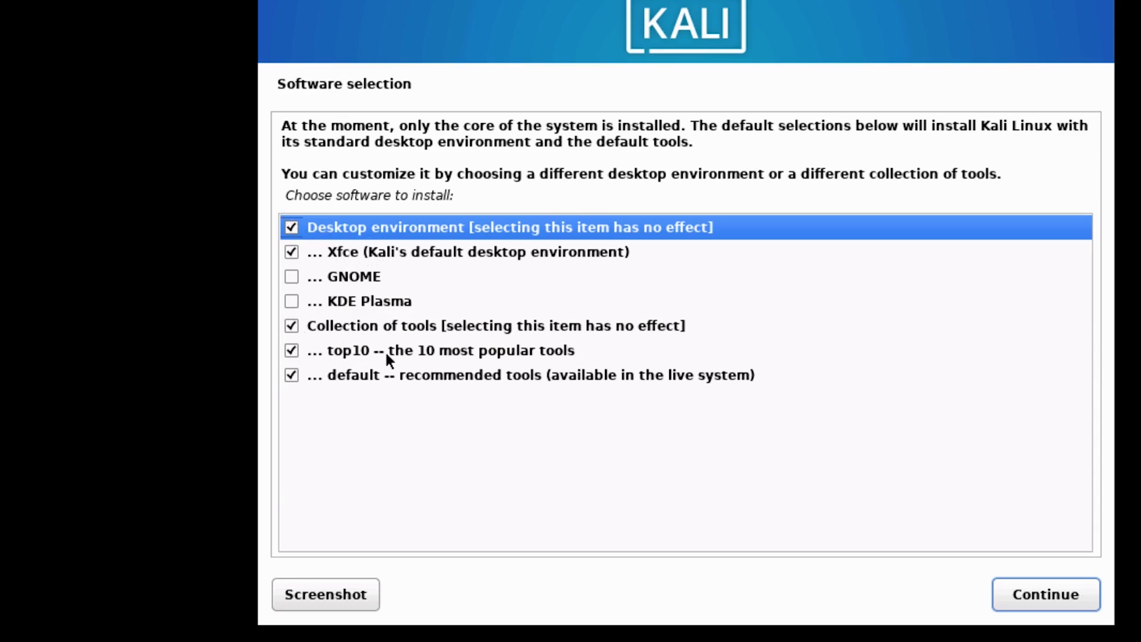
- Keep the default Xfce desktop and tool selections and start installing the software
click(1019, 599)
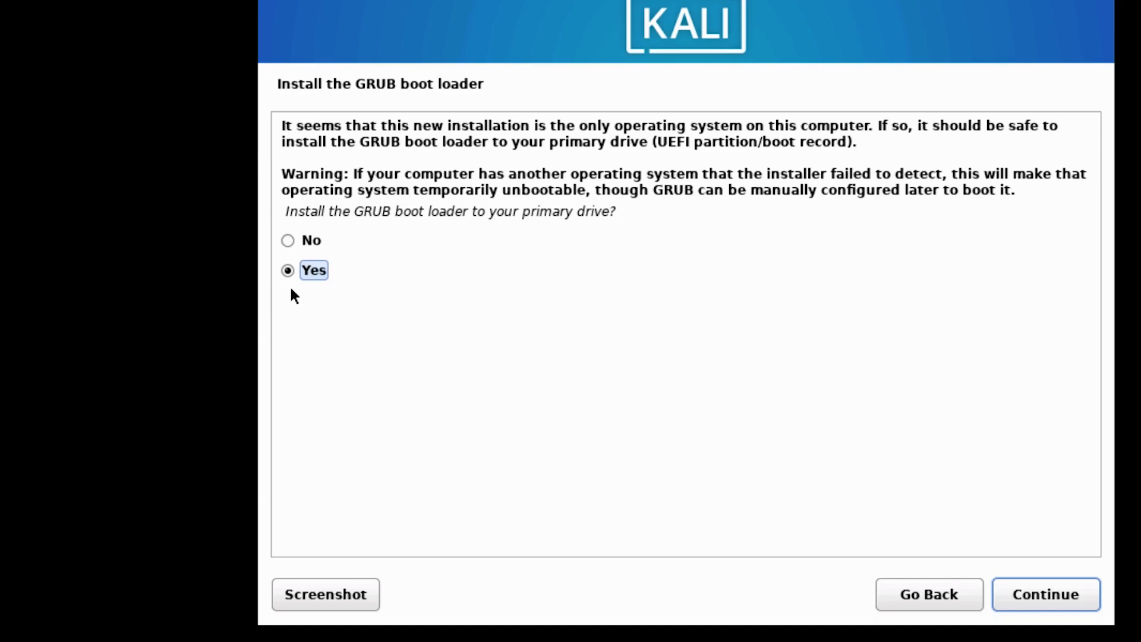
- Install the GRUB boot loader onto /dev/sda
click(1040, 602)
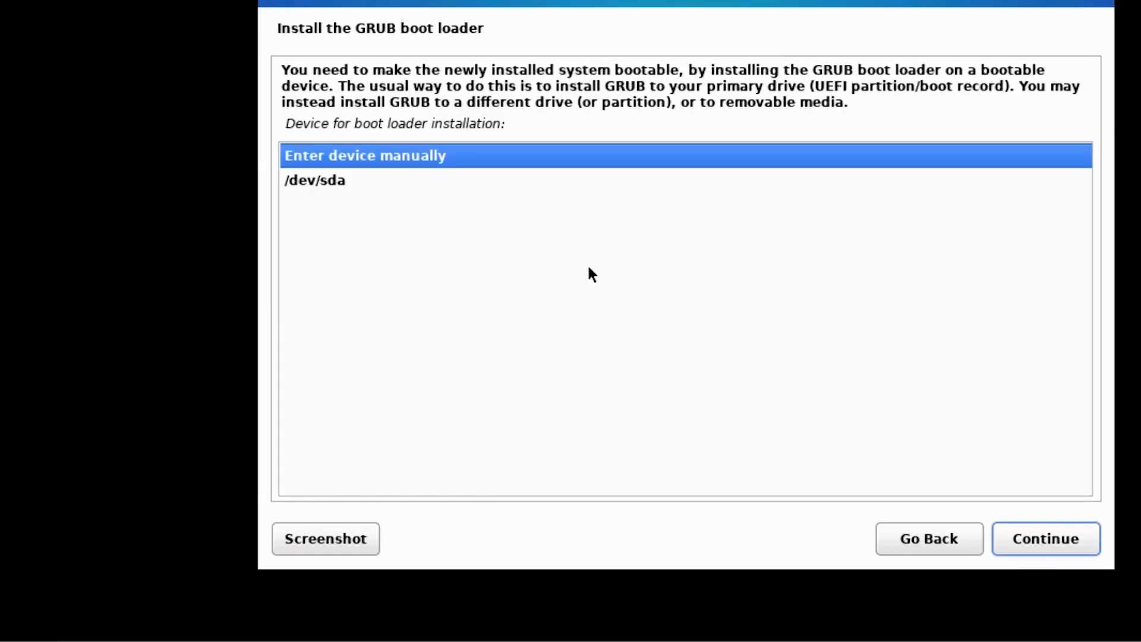
click(327, 181)
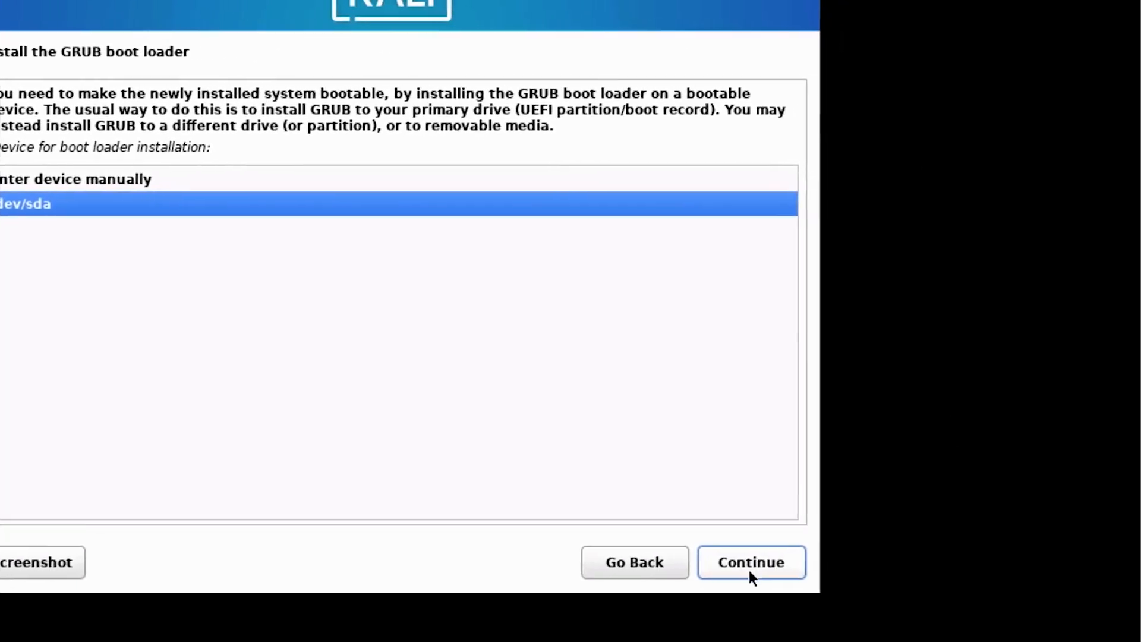
click(1044, 550)
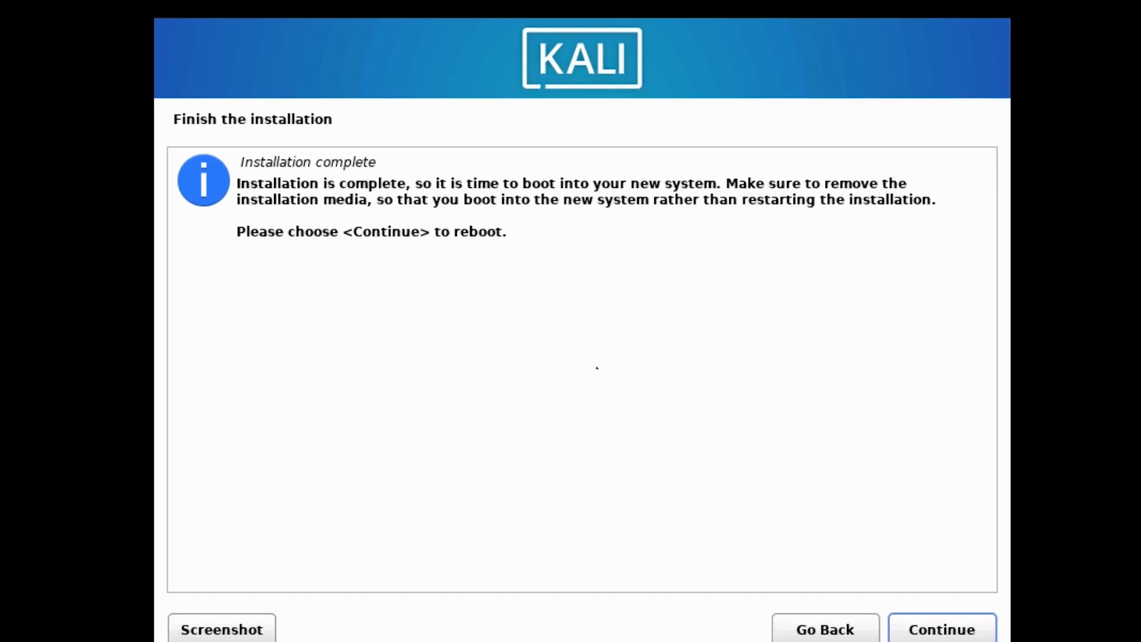
- Continue from Installation complete to reboot into the installed Kali system
key(Return)
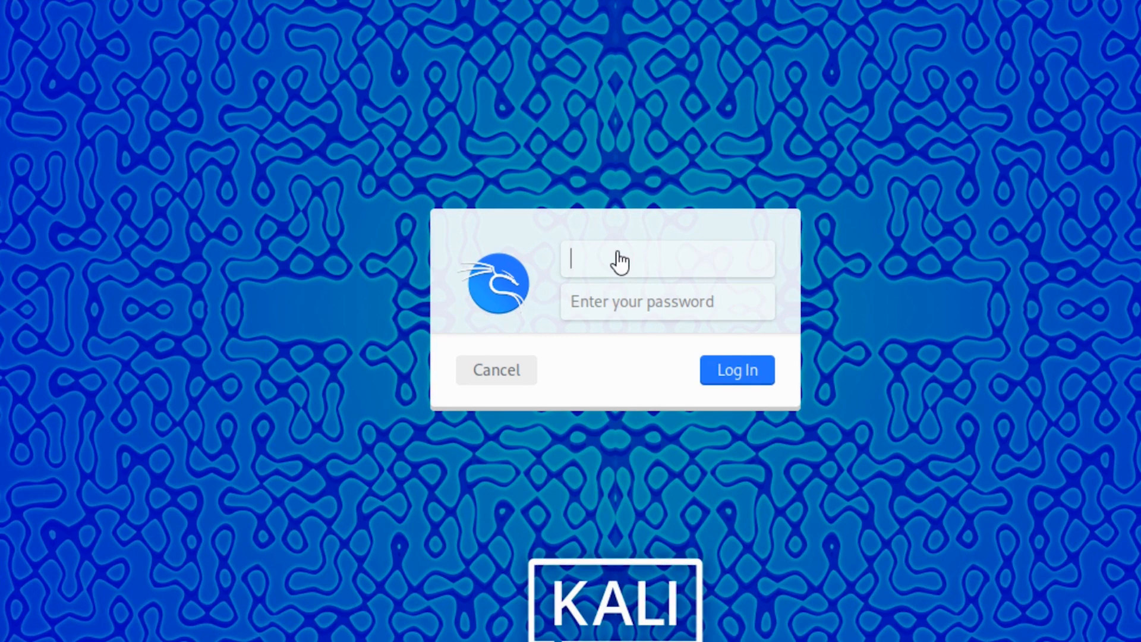
- Log in to Kali with the new user's username and password
text(vmwkal)
text(i)
key(Tab)
text(••••••)
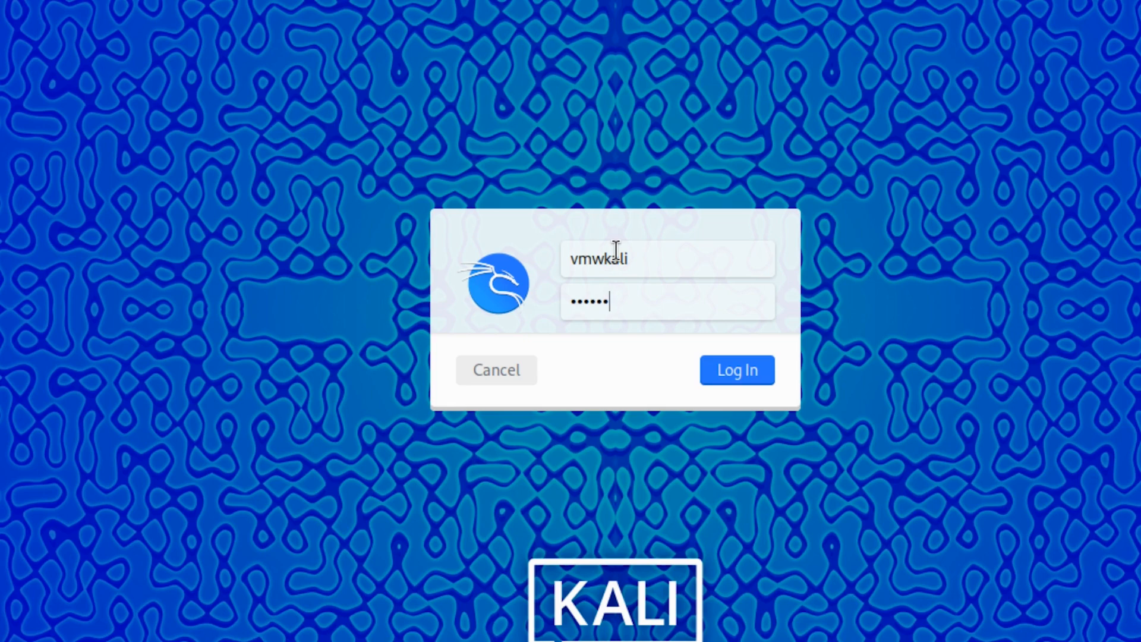
key(Return)
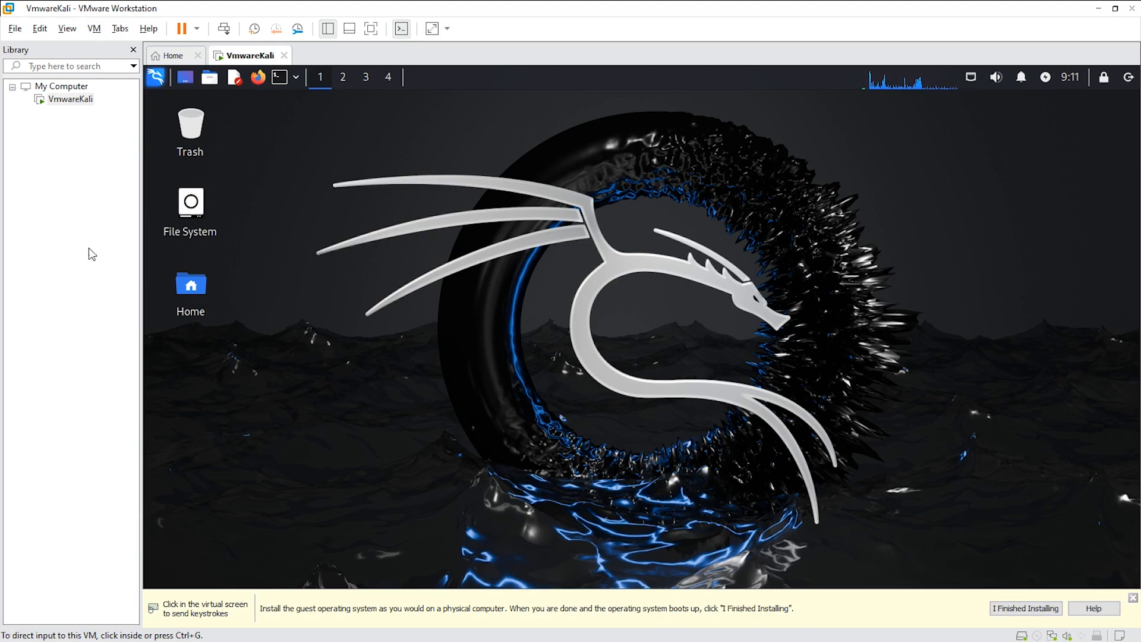
- Hide the Library sidebar and hint bar, then open a terminal from the Kali desktop
click(328, 29)
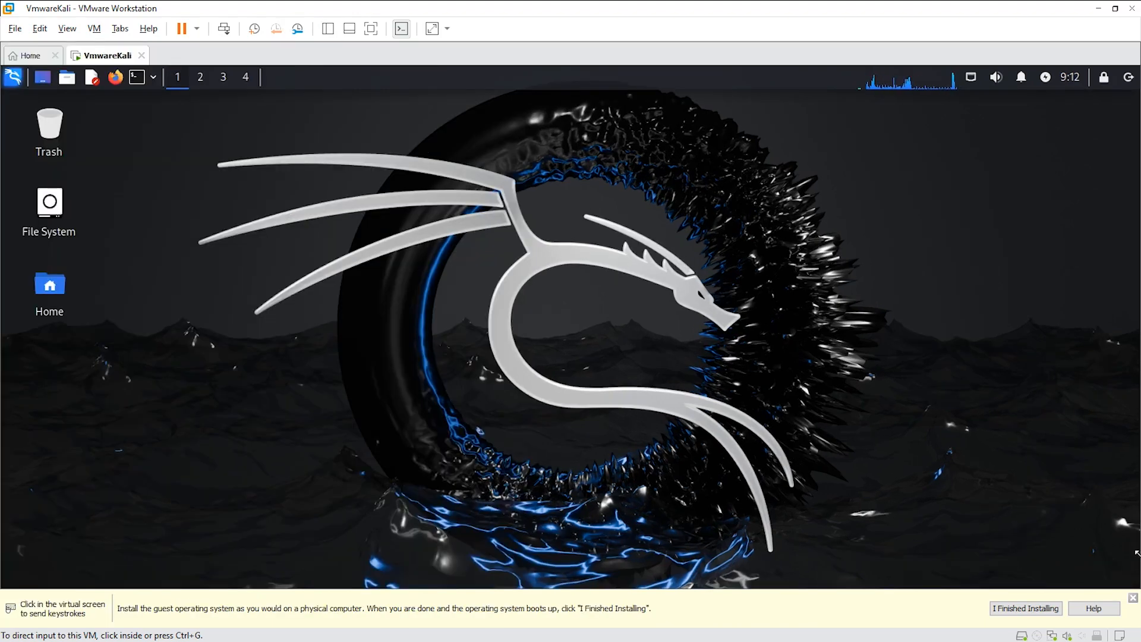
click(1133, 598)
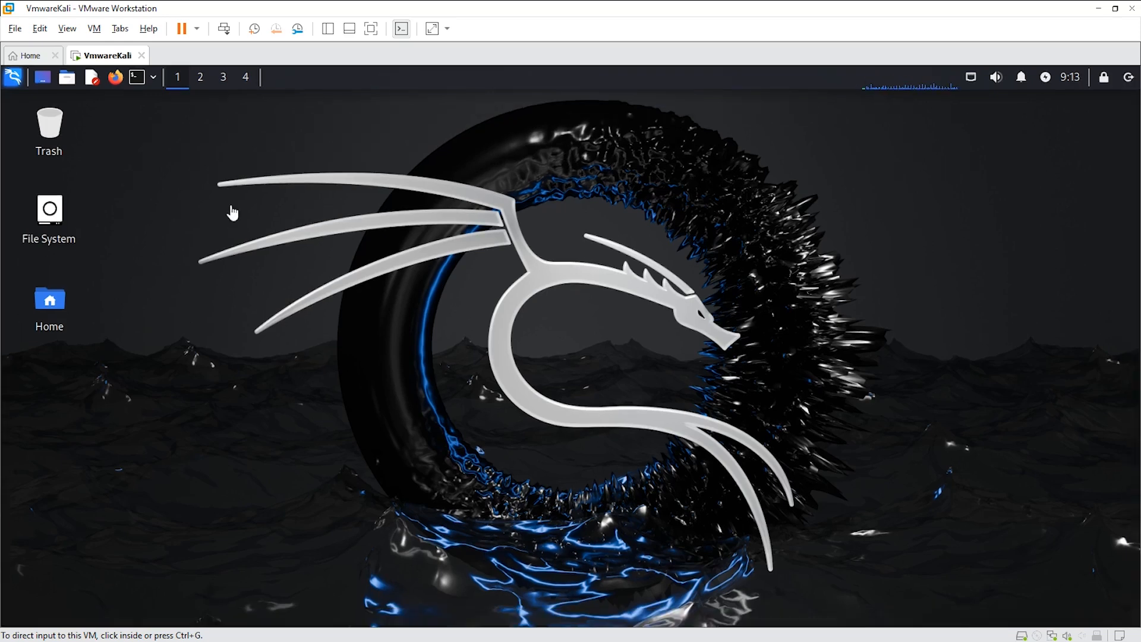
right_click(226, 213)
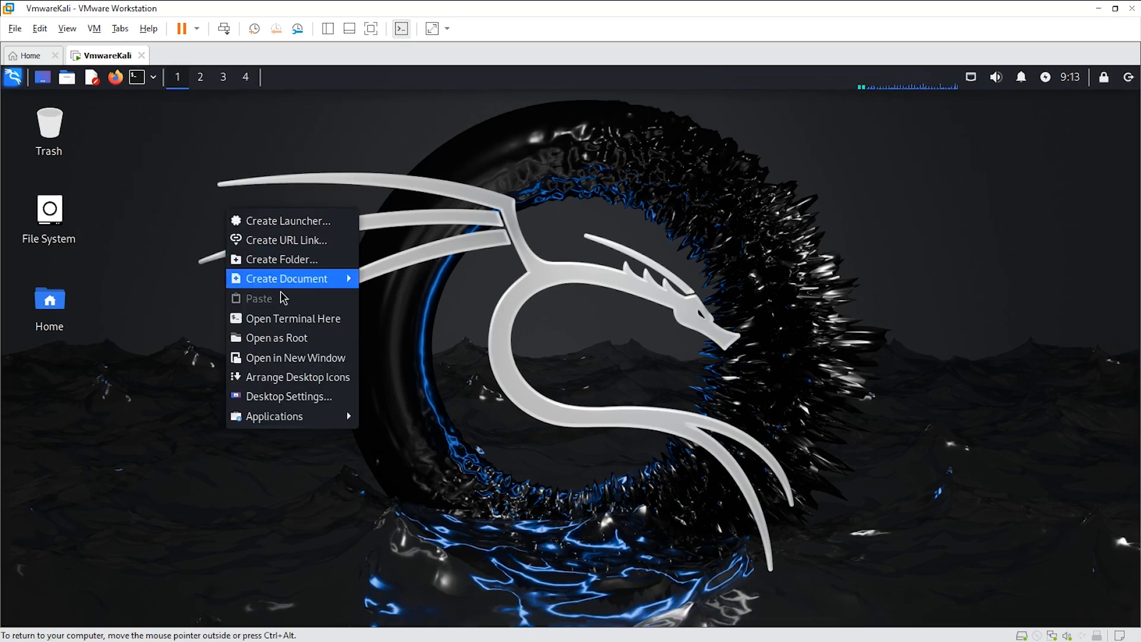
click(289, 329)
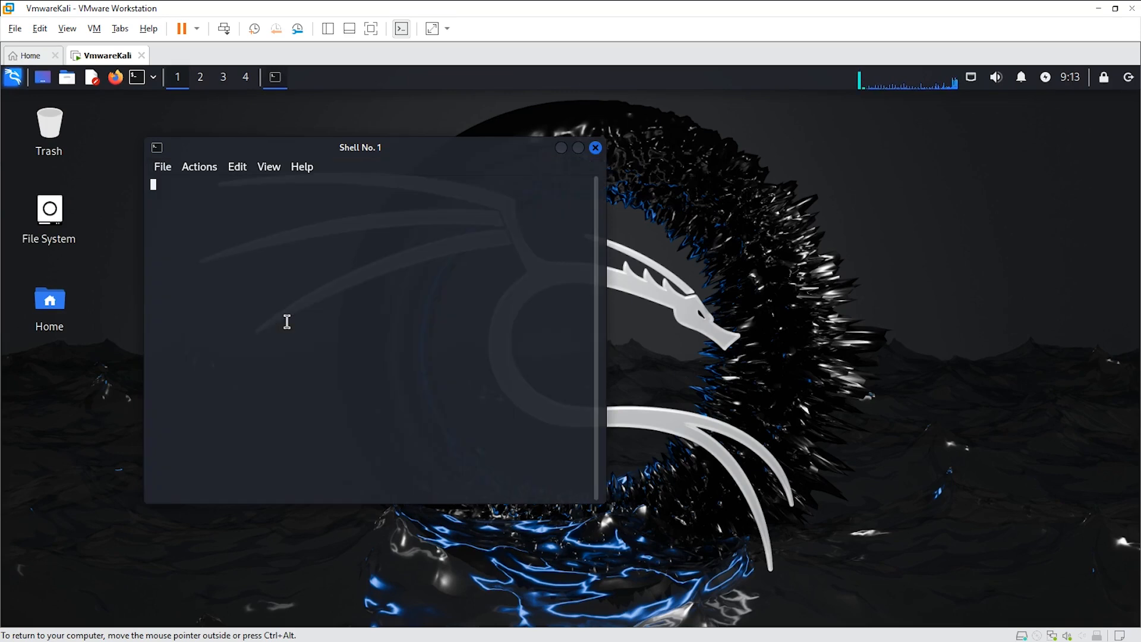
- Run ifconfig in the terminal and check the VM's network adapter settings
text(ifcon)
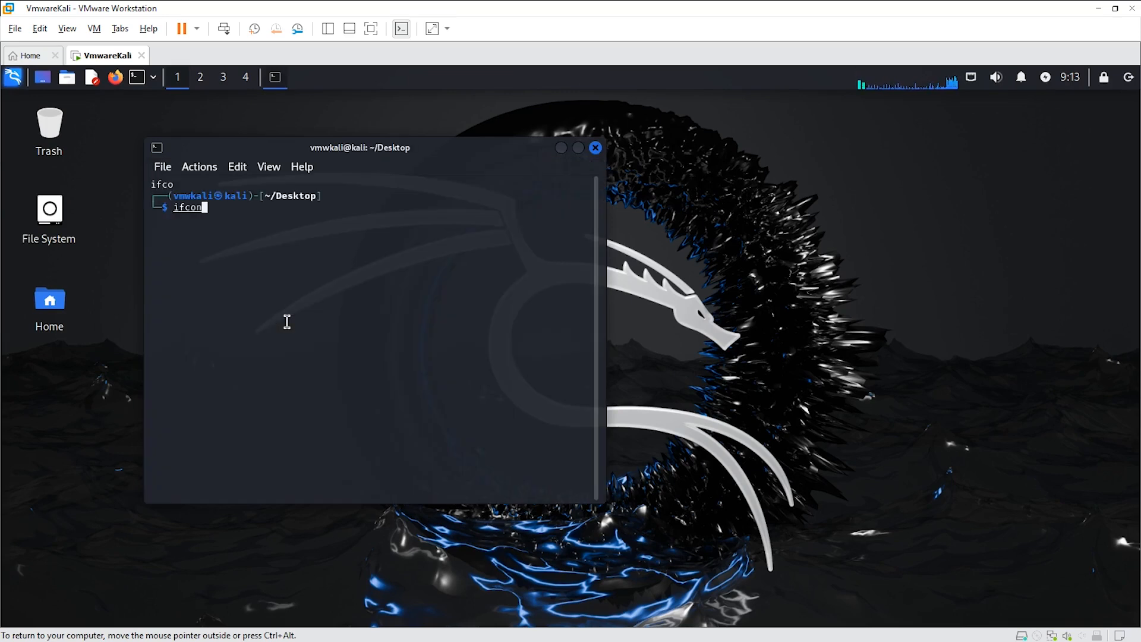
text(fig)
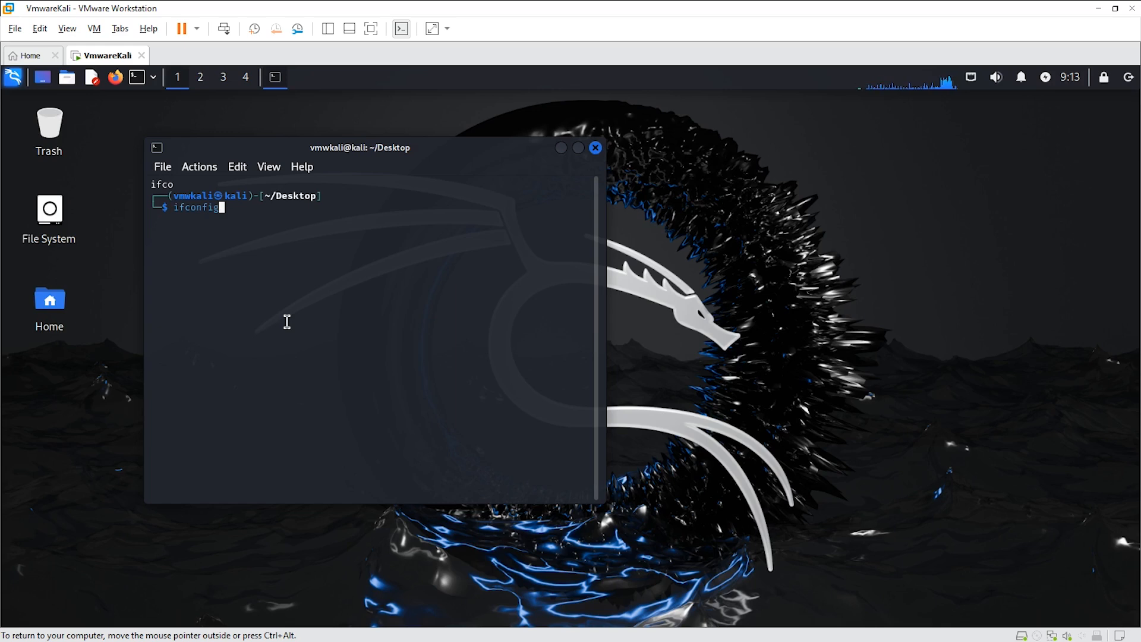
key(Return)
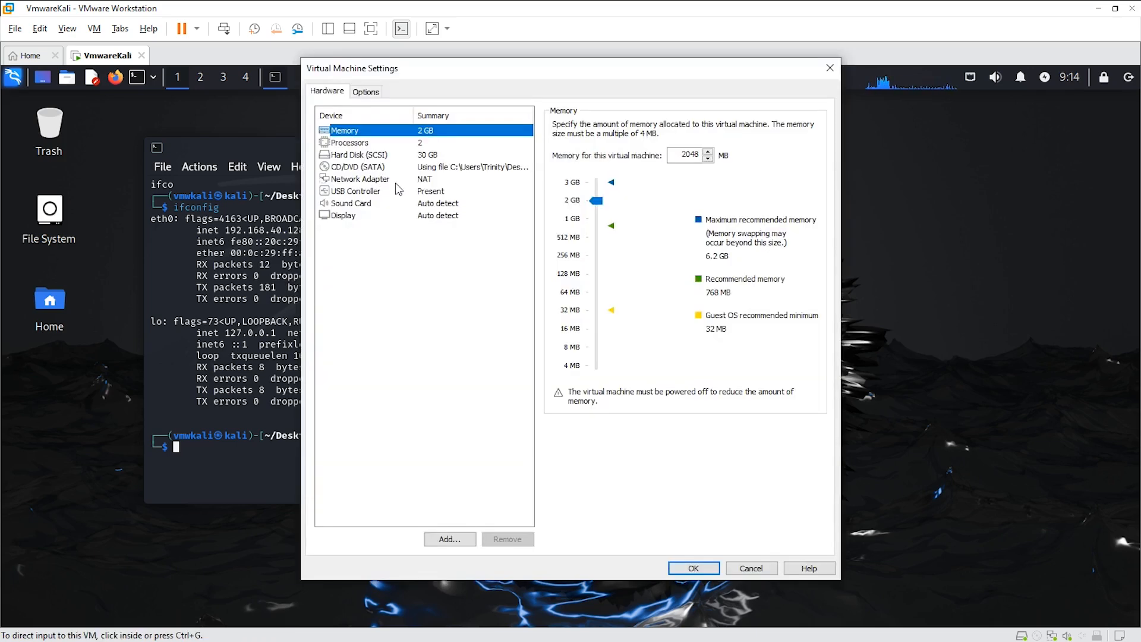
click(406, 179)
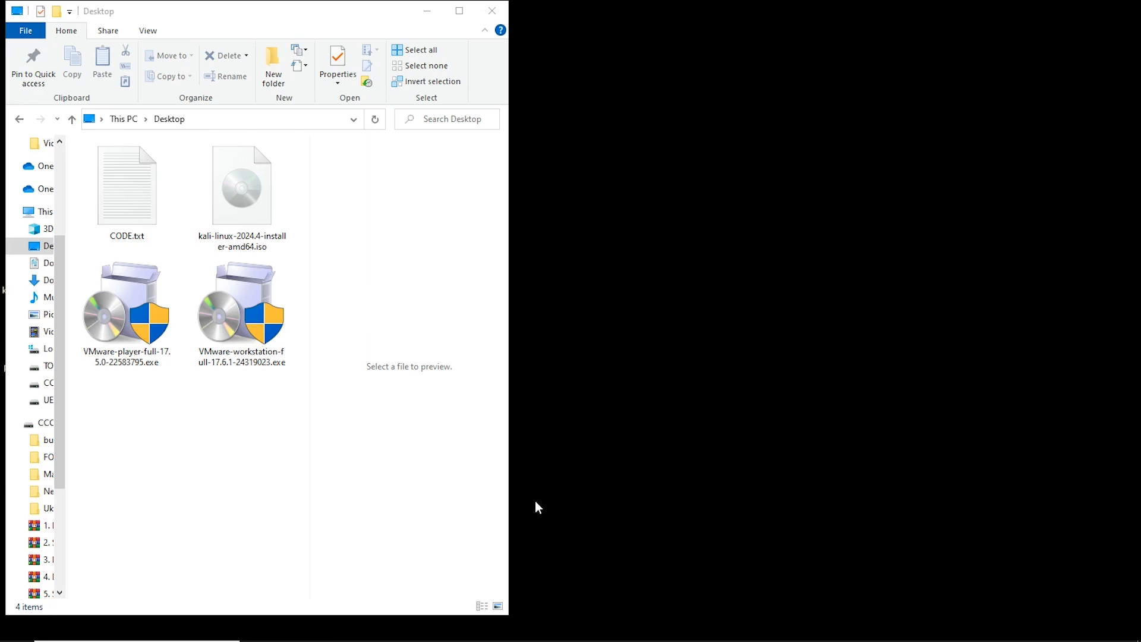
- Relaunch VMware Workstation Pro through a Windows search for 'vmwa'
key(super)
text(vmwa)
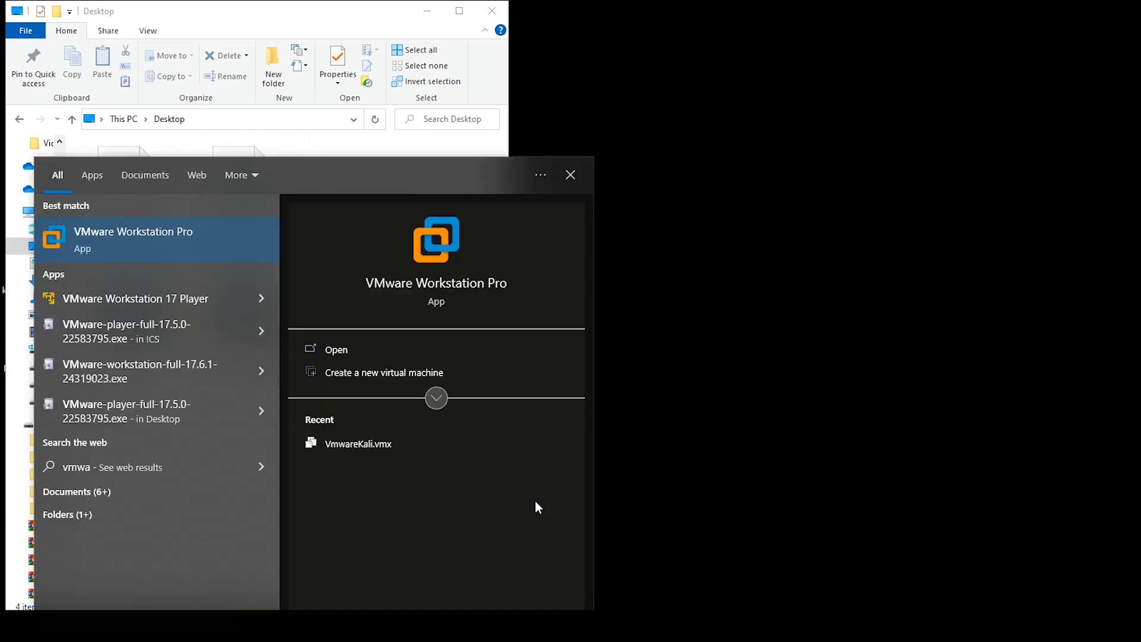
click(227, 241)
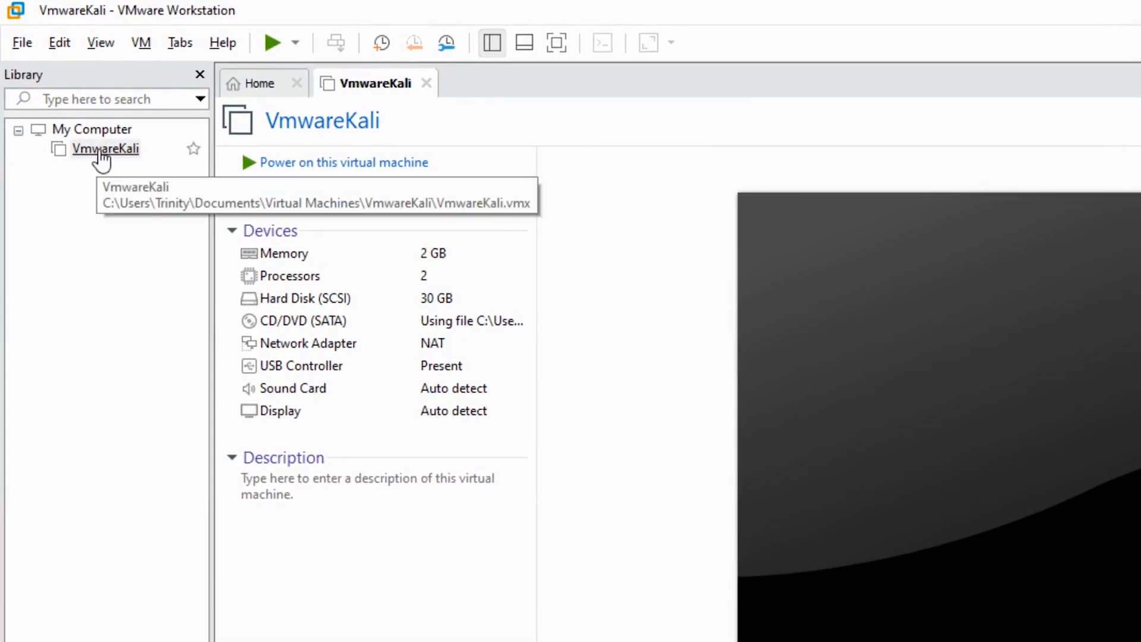
- Select VmwareKali in the Library and power it on
click(108, 156)
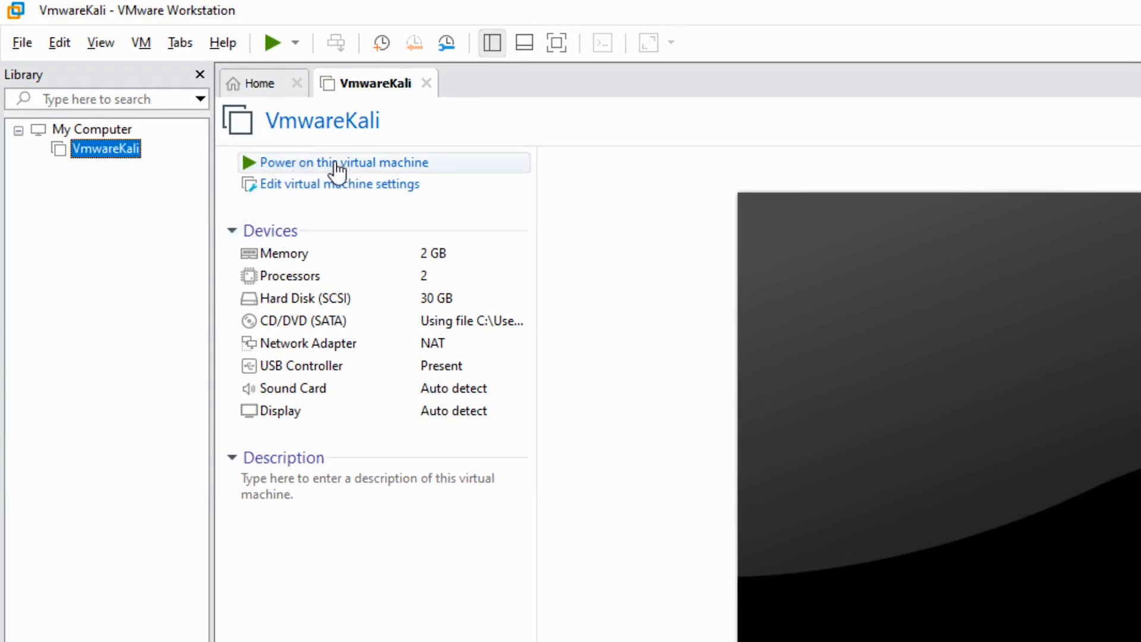
click(337, 170)
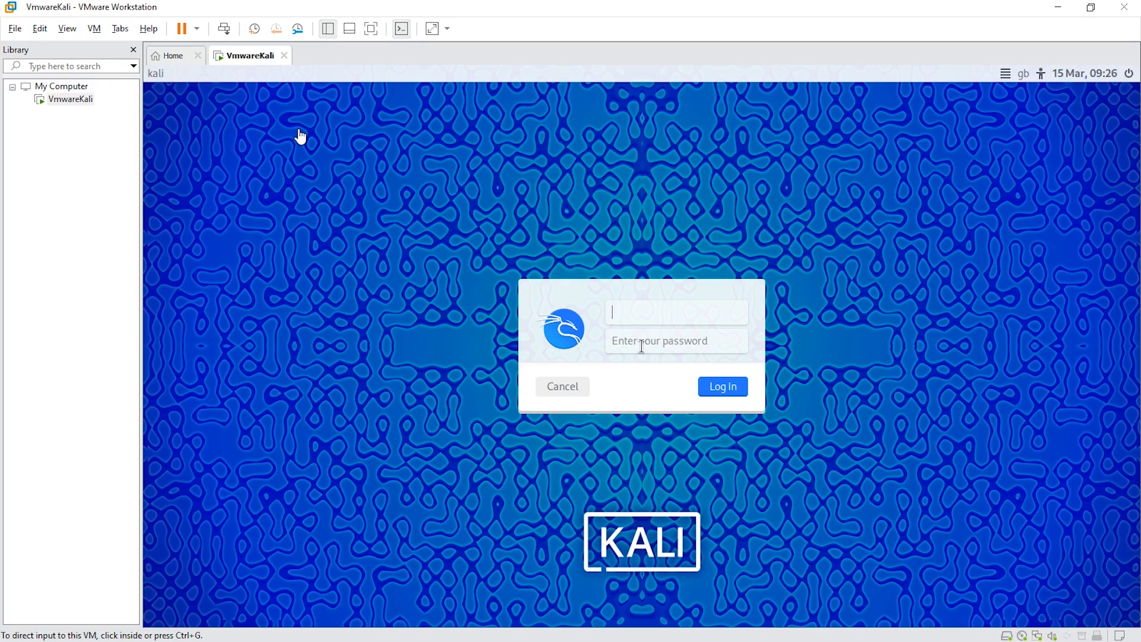
- Log back in to Kali by entering the account's username and password at the login screen
click(640, 305)
text(vmwkali)
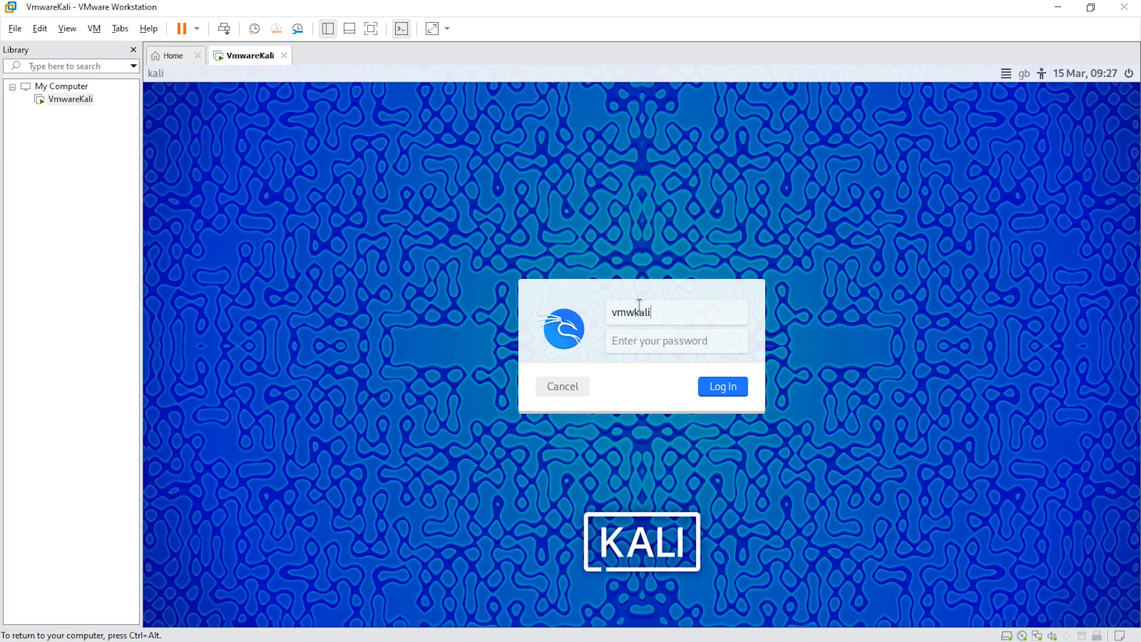
key(Tab)
text(*****)
key(Return)
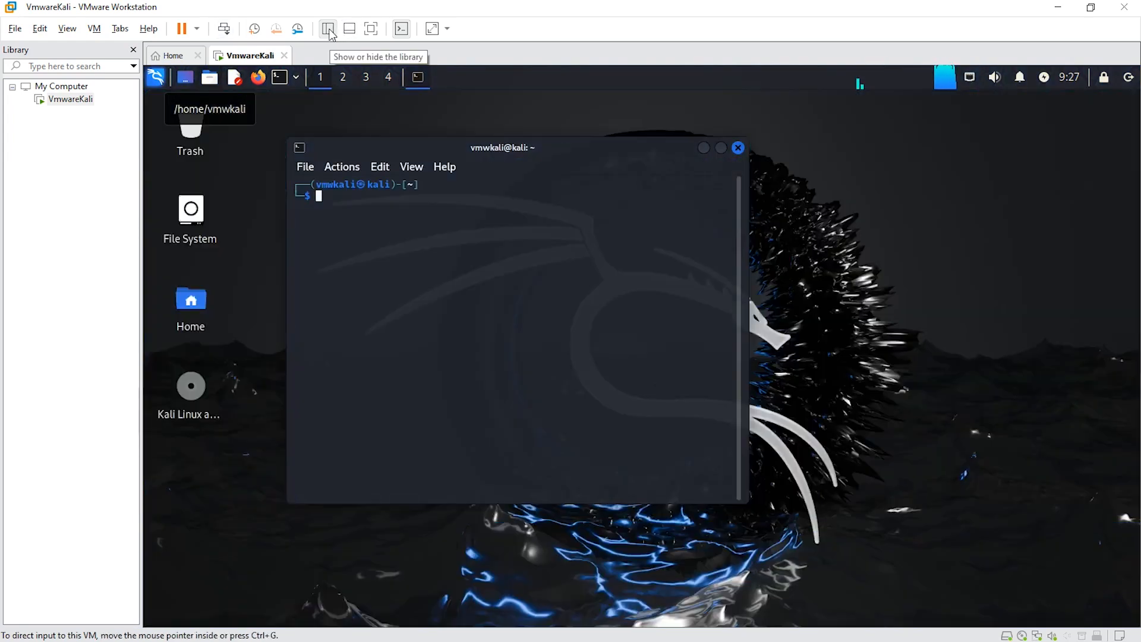
- Hide the VM library sidebar and switch to a root shell with sudo su
click(328, 30)
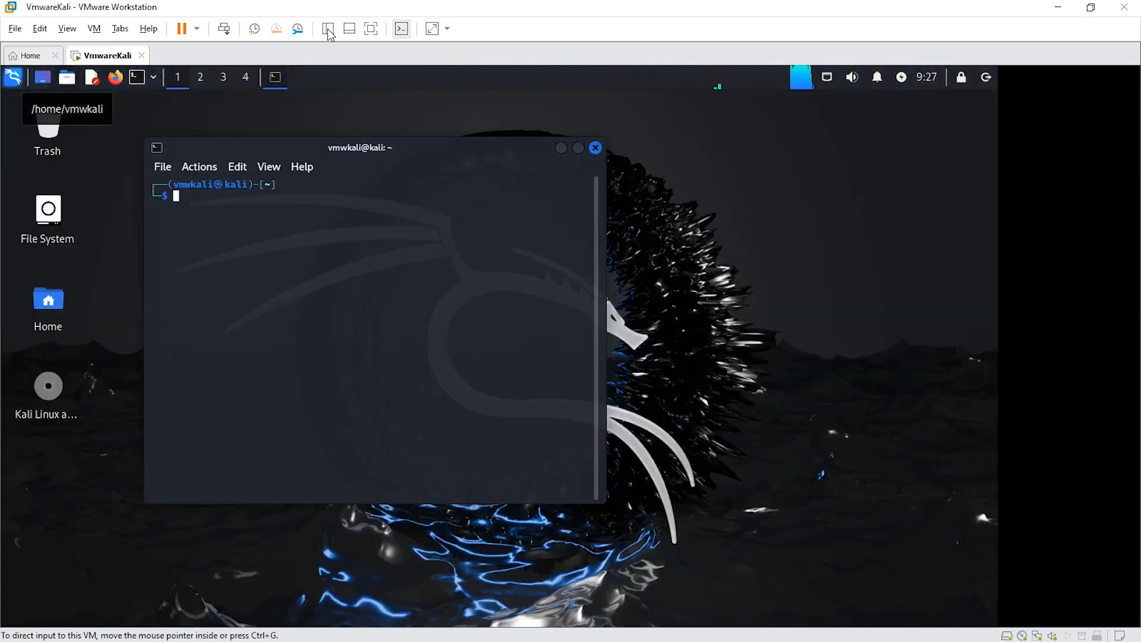
text(sudo su)
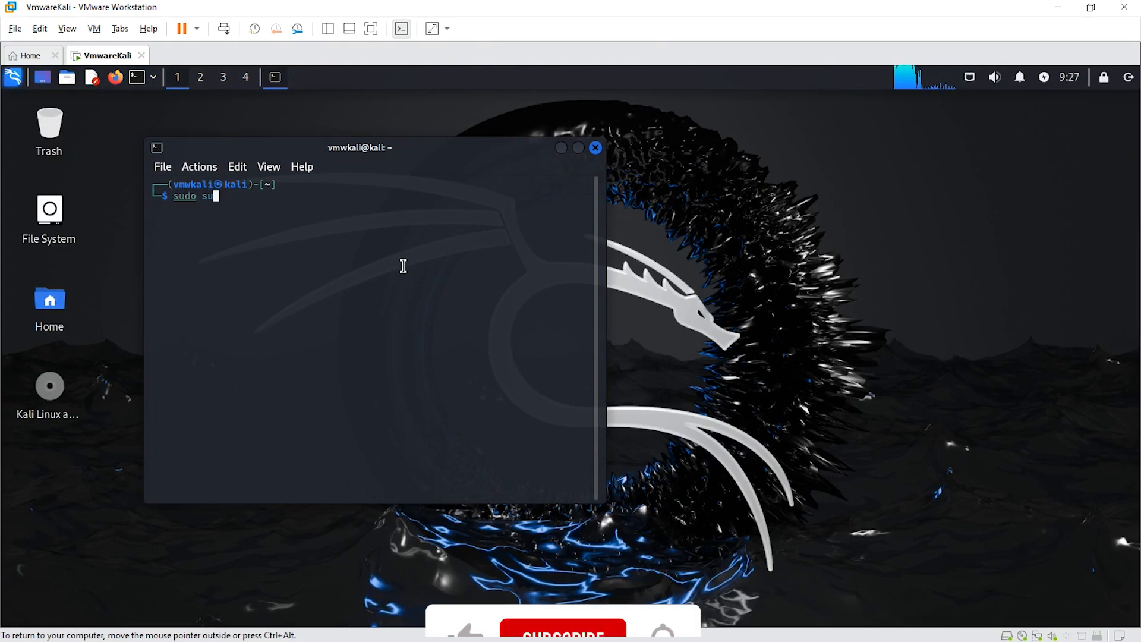
key(Return)
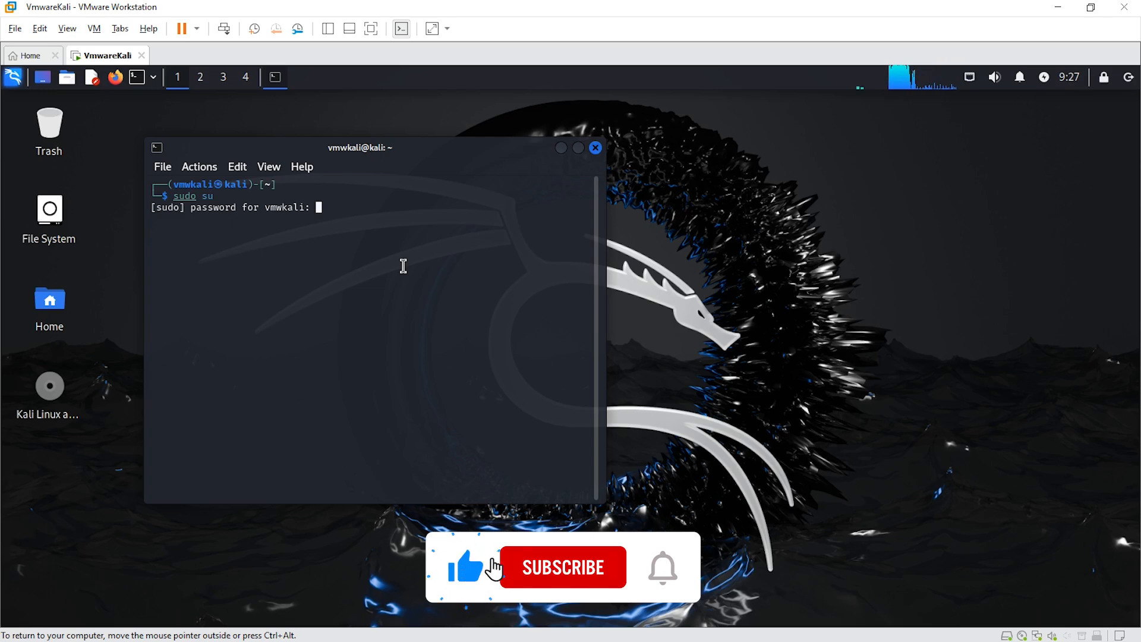
key(Return)
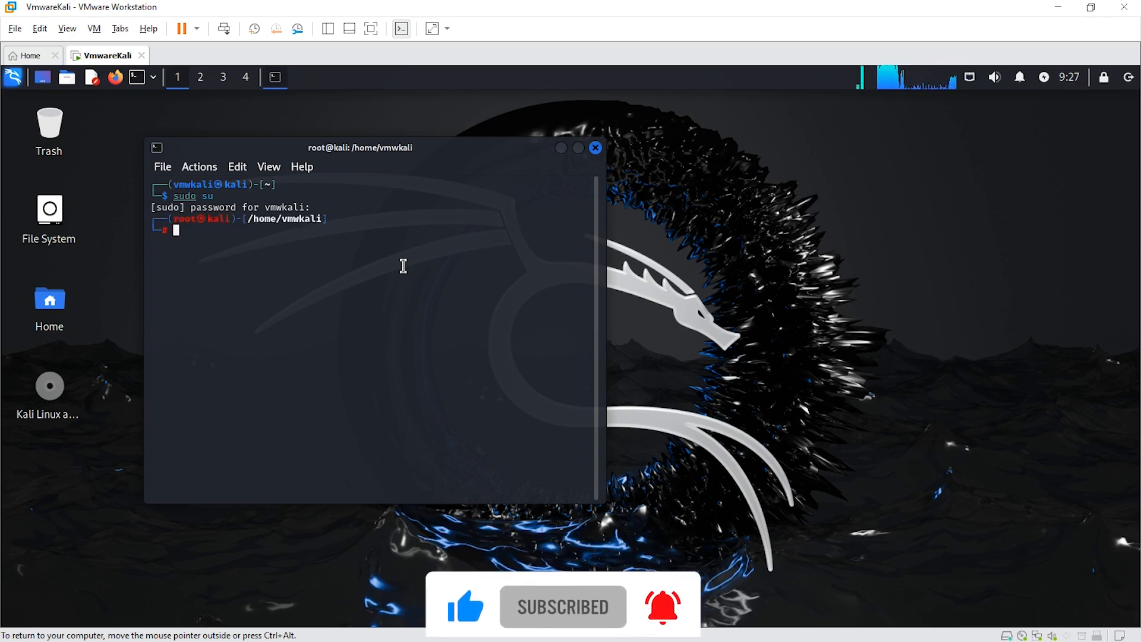
key(Return)
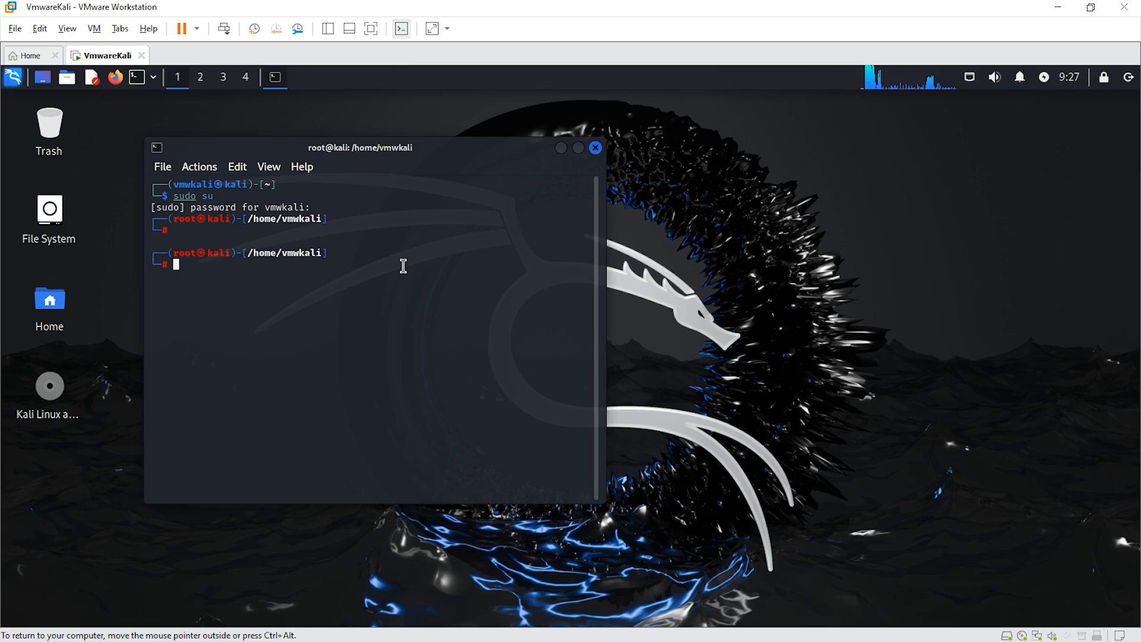
- Enlarge the terminal font two steps and widen and heighten the terminal window
key(ctrl+plus)
key(ctrl+plus)
key(ctrl+plus)
key(ctrl+plus)
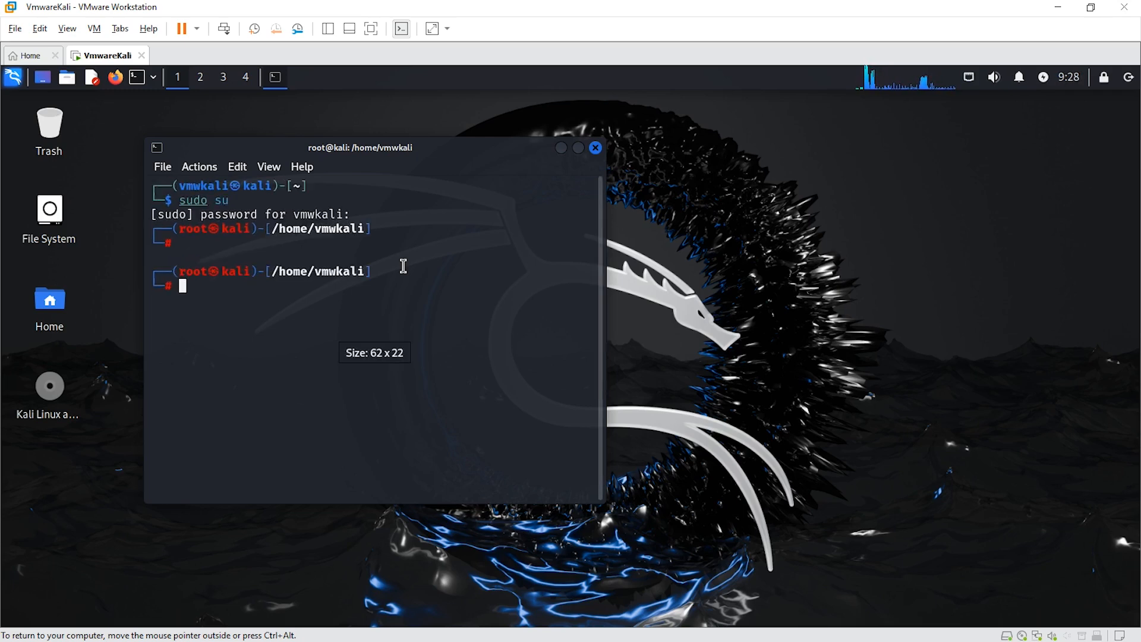
key(ctrl+plus)
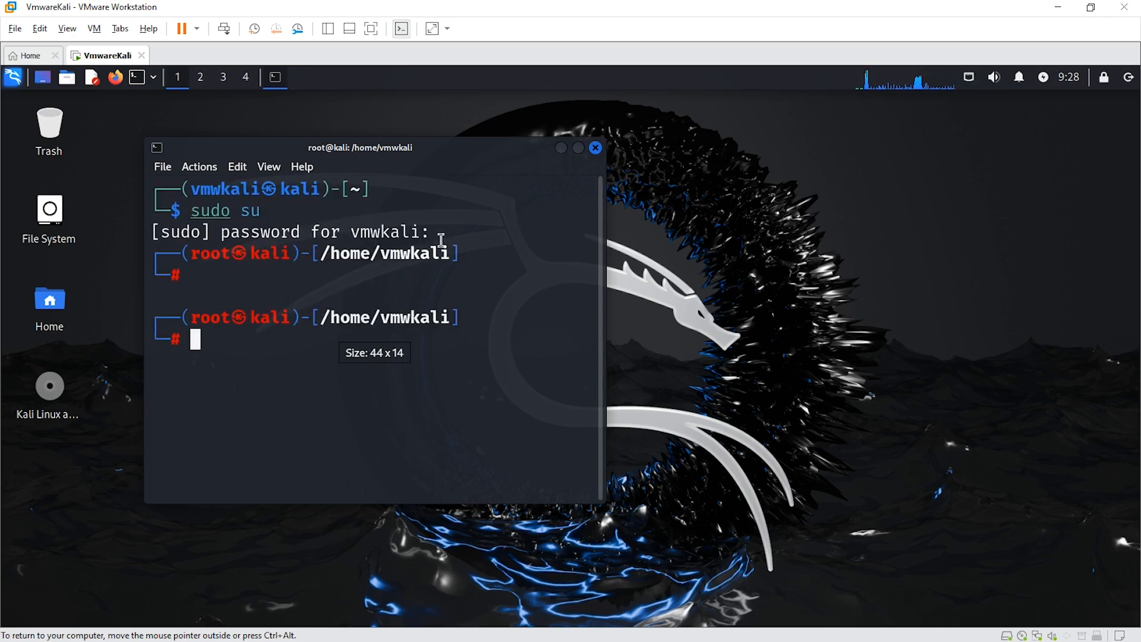
drag(602, 501, 992, 522)
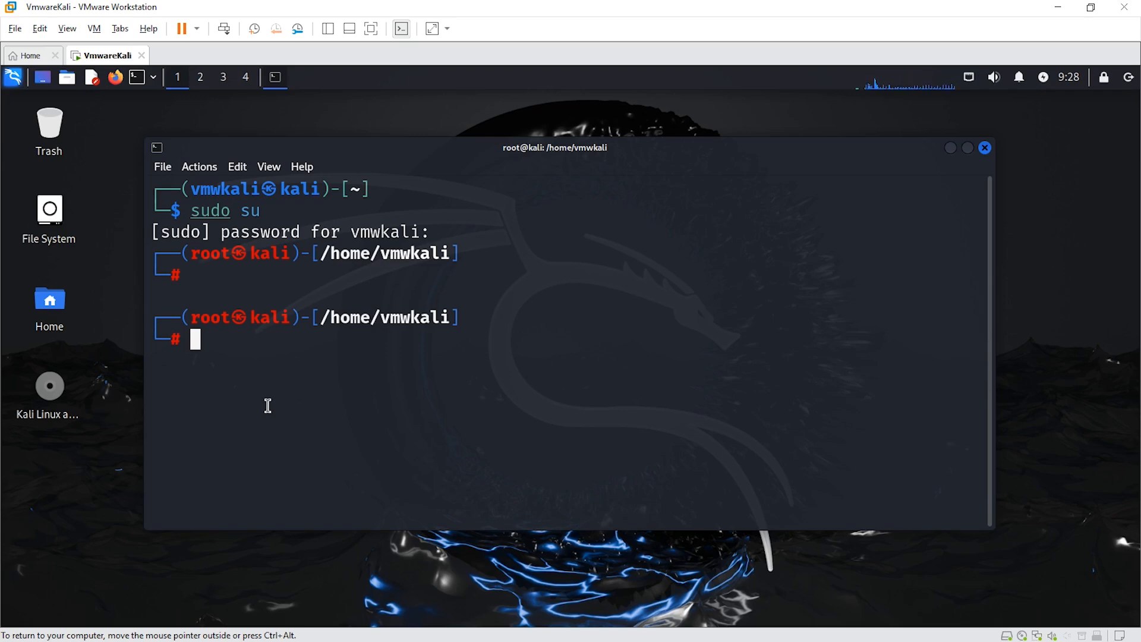
- Exit the root shell and run pwd to show the home directory
text(exit)
key(Return)
text(pwd)
key(Return)
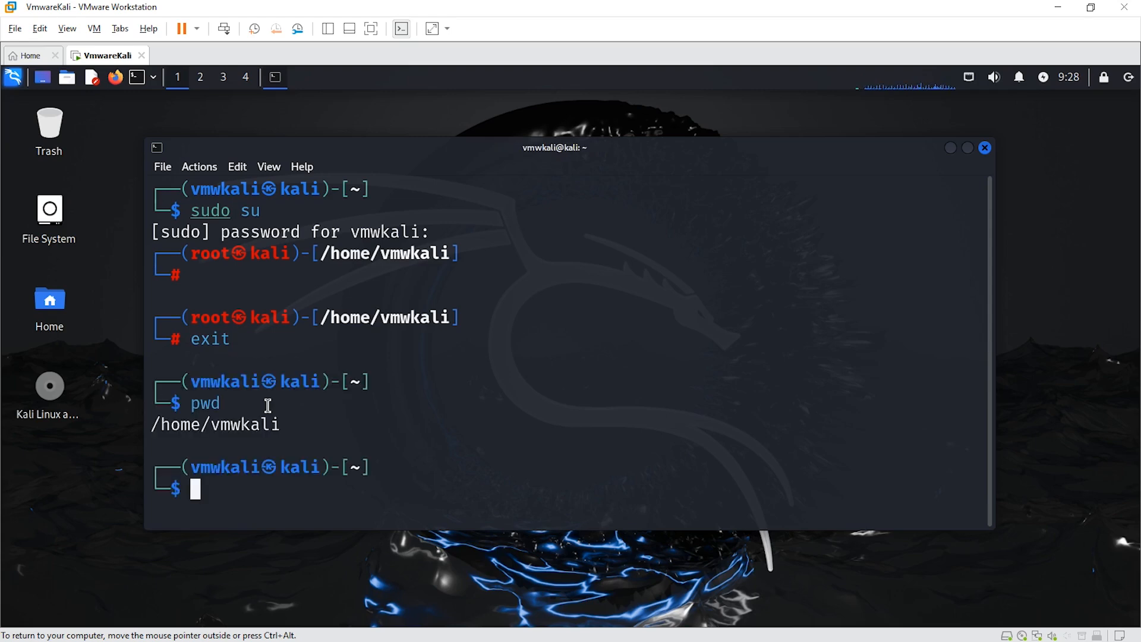